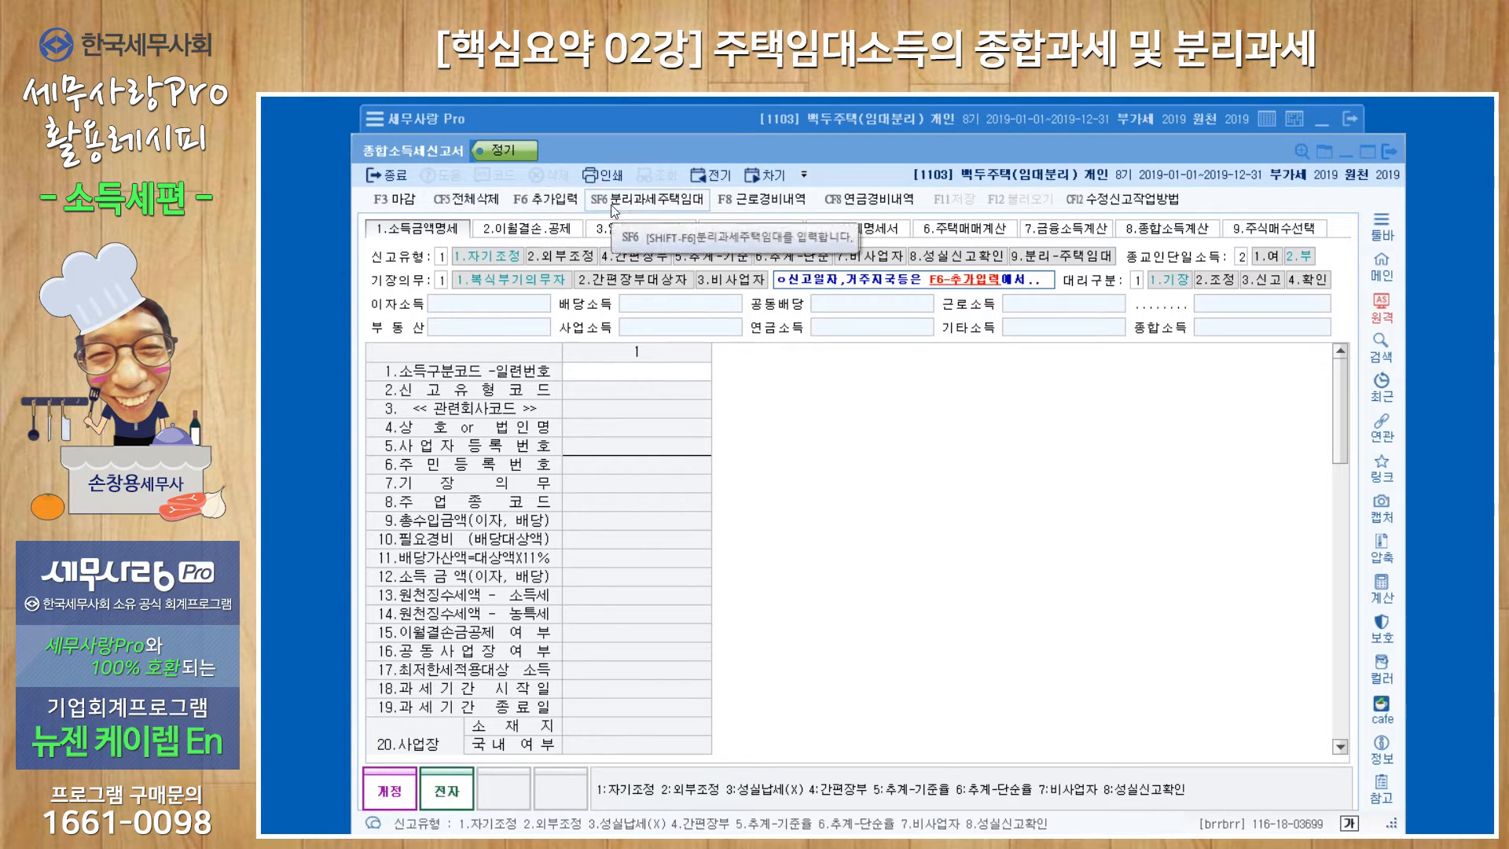
# Open the separate-taxation housing rental tax calculation and review property 1's business code, deemed-rent setting and the deposits of properties 1 and 3.
pyautogui.click(662, 205)
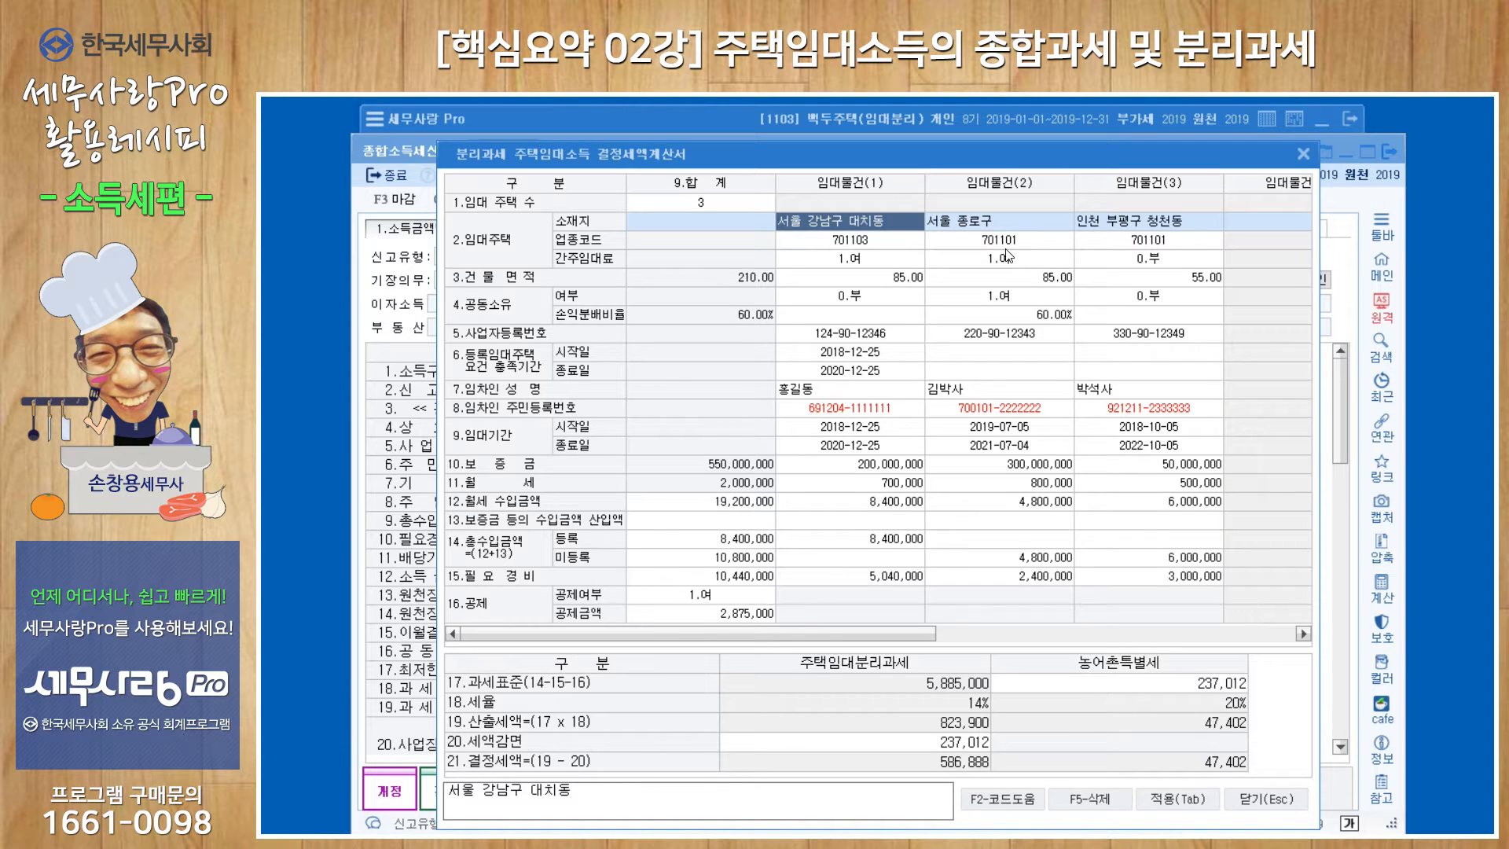
pyautogui.click(878, 249)
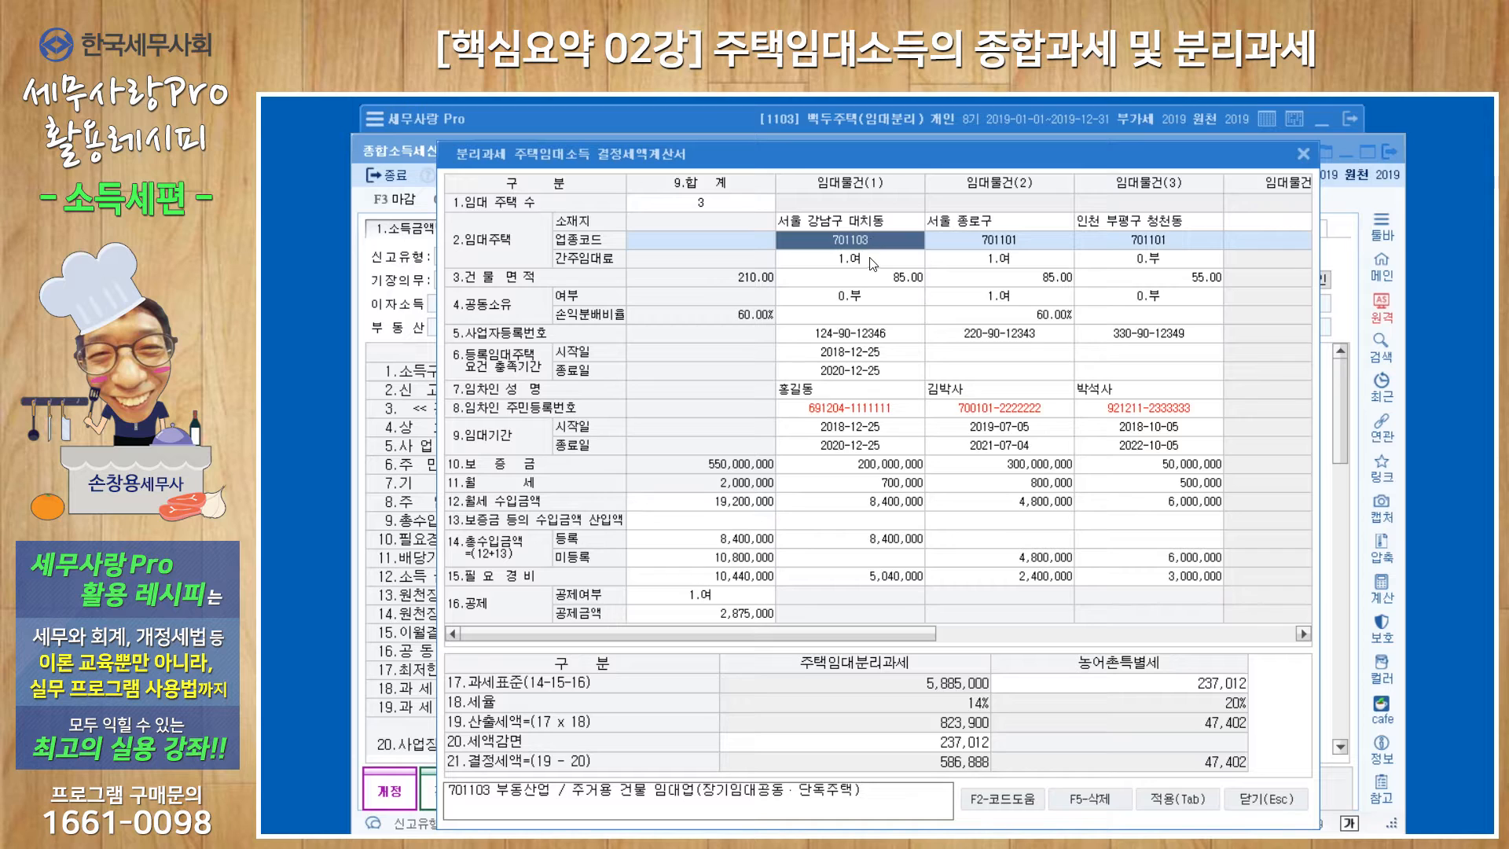
pyautogui.click(876, 266)
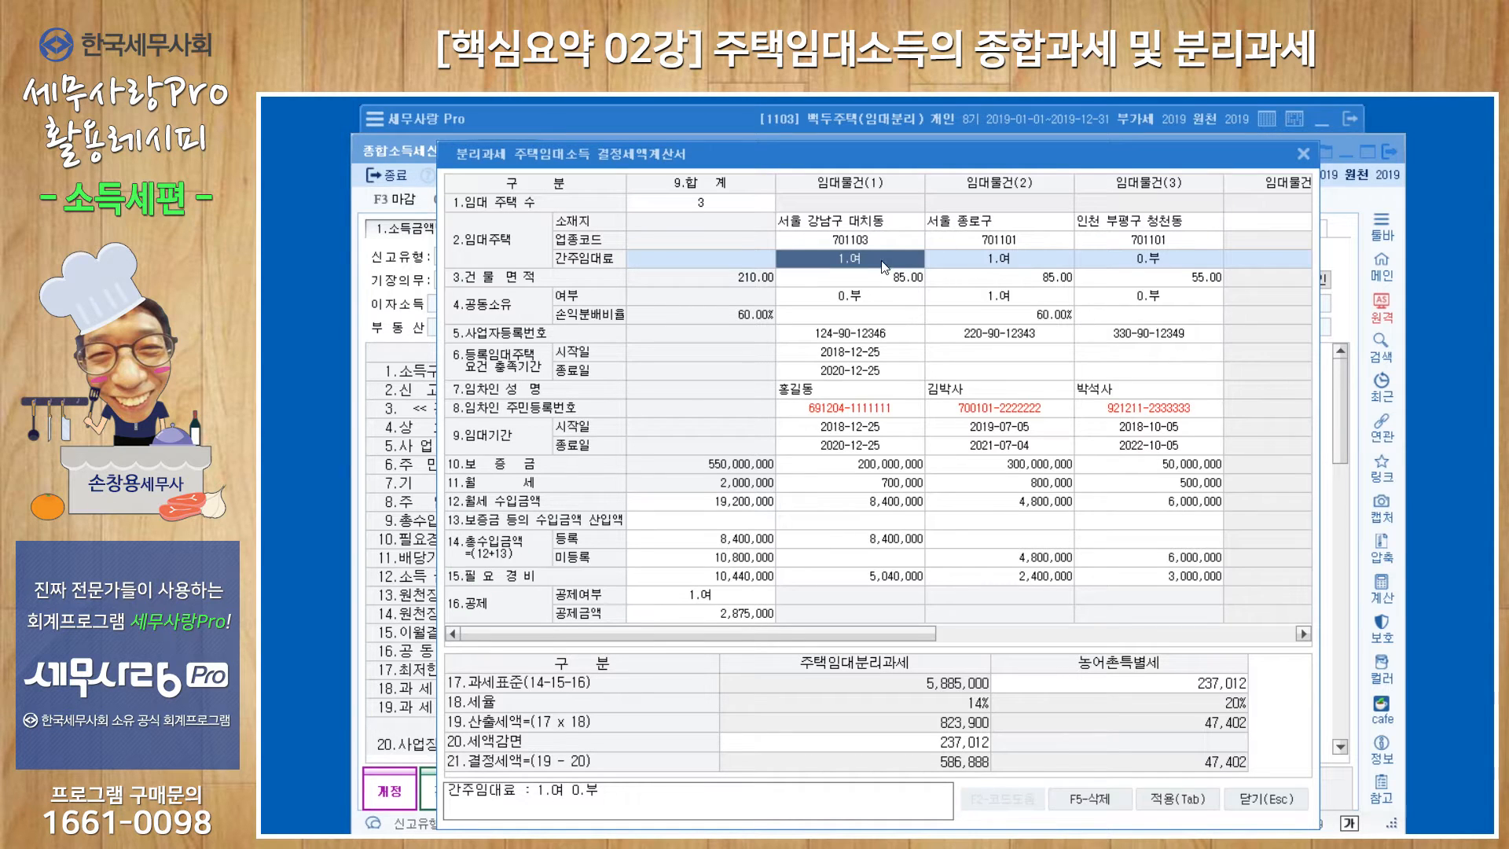
pyautogui.click(888, 468)
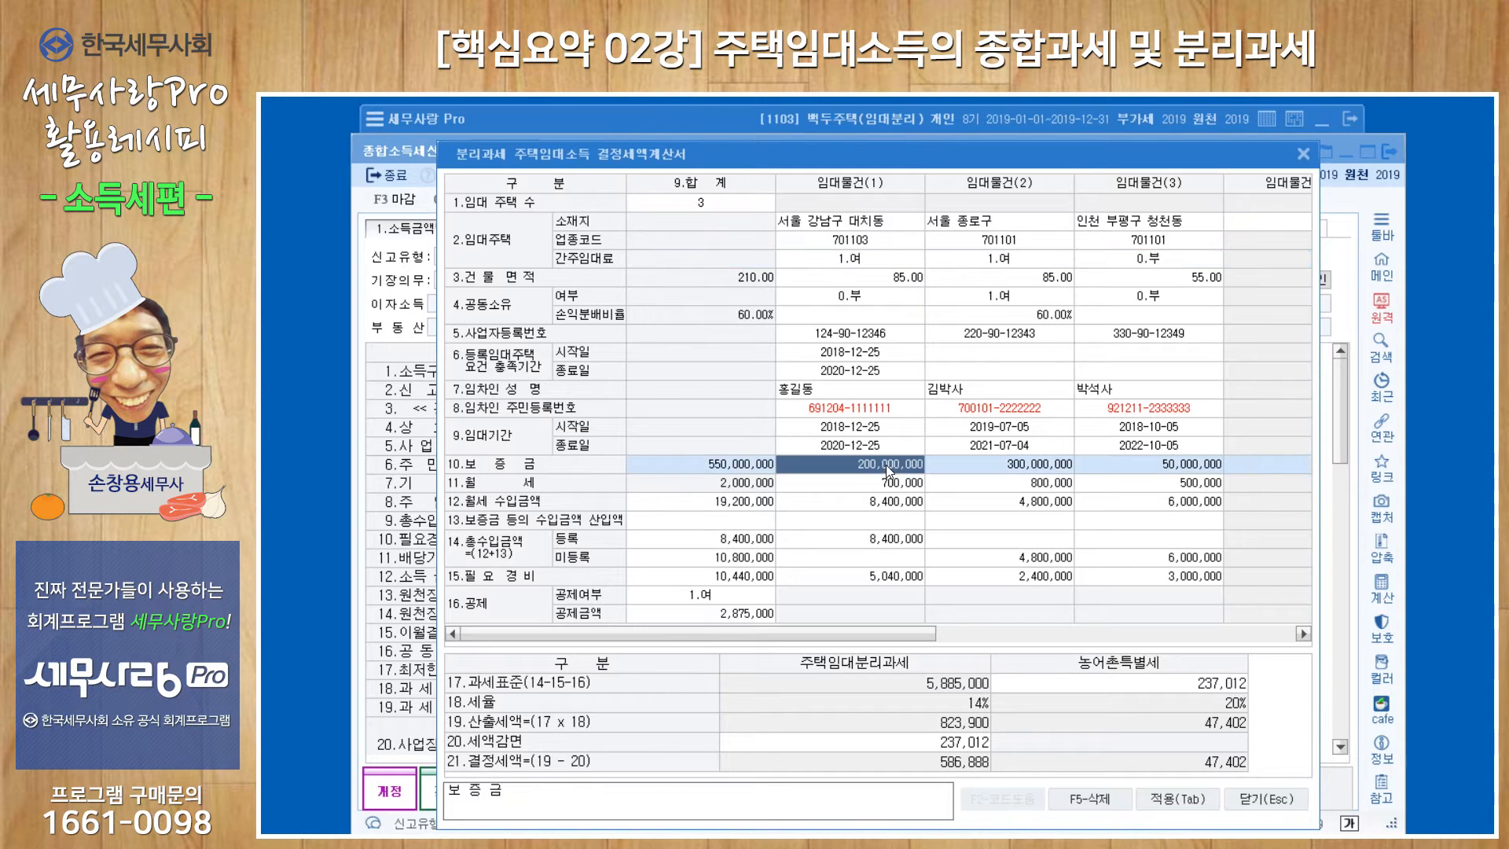
pyautogui.click(1163, 470)
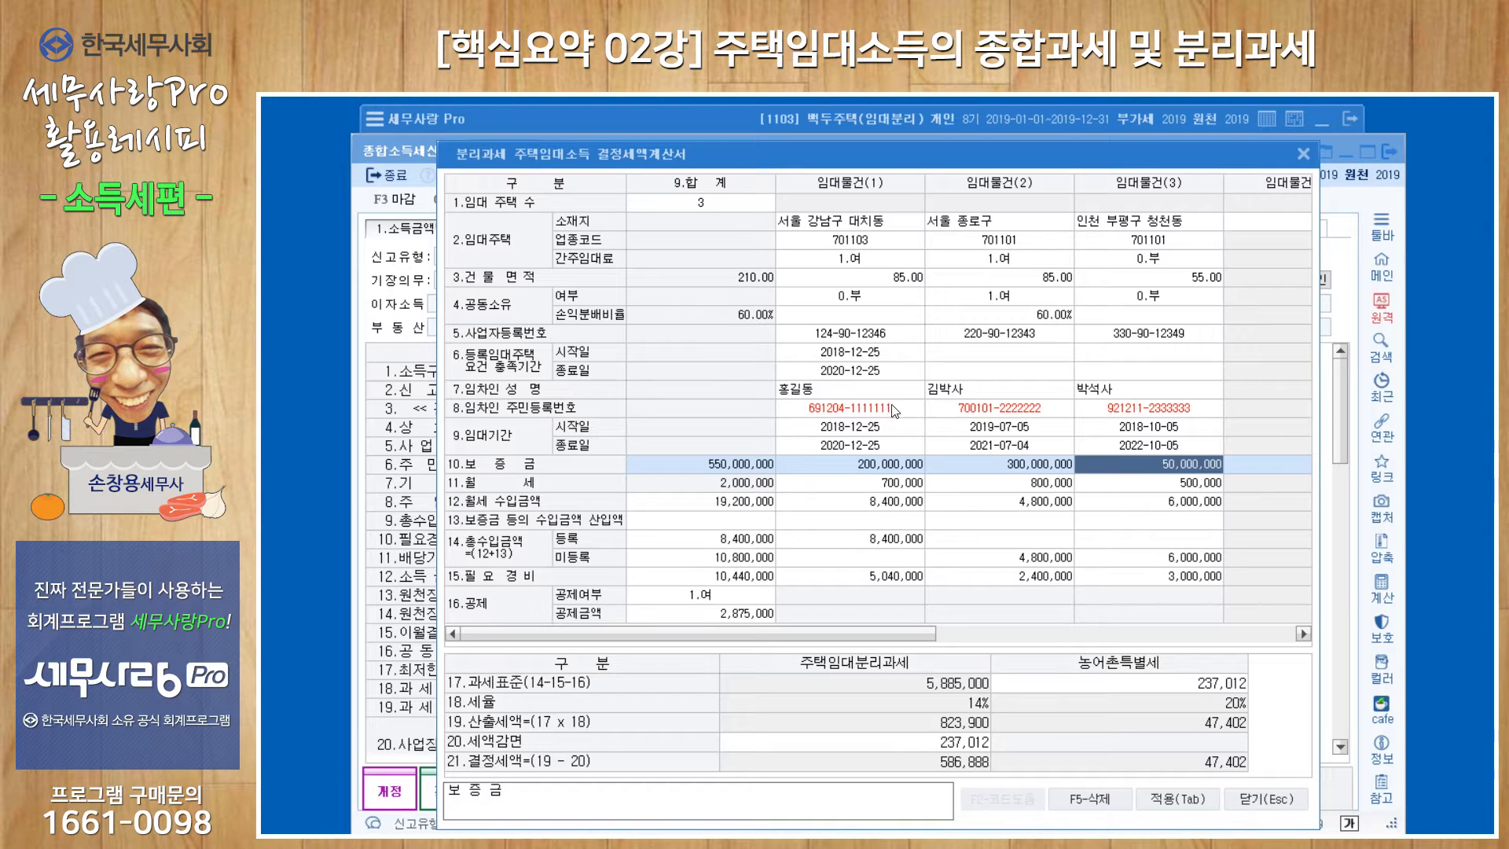
# Set the deemed-rent option (간주임대료) to 0.부 for rental properties 1 and 2.
pyautogui.click(880, 258)
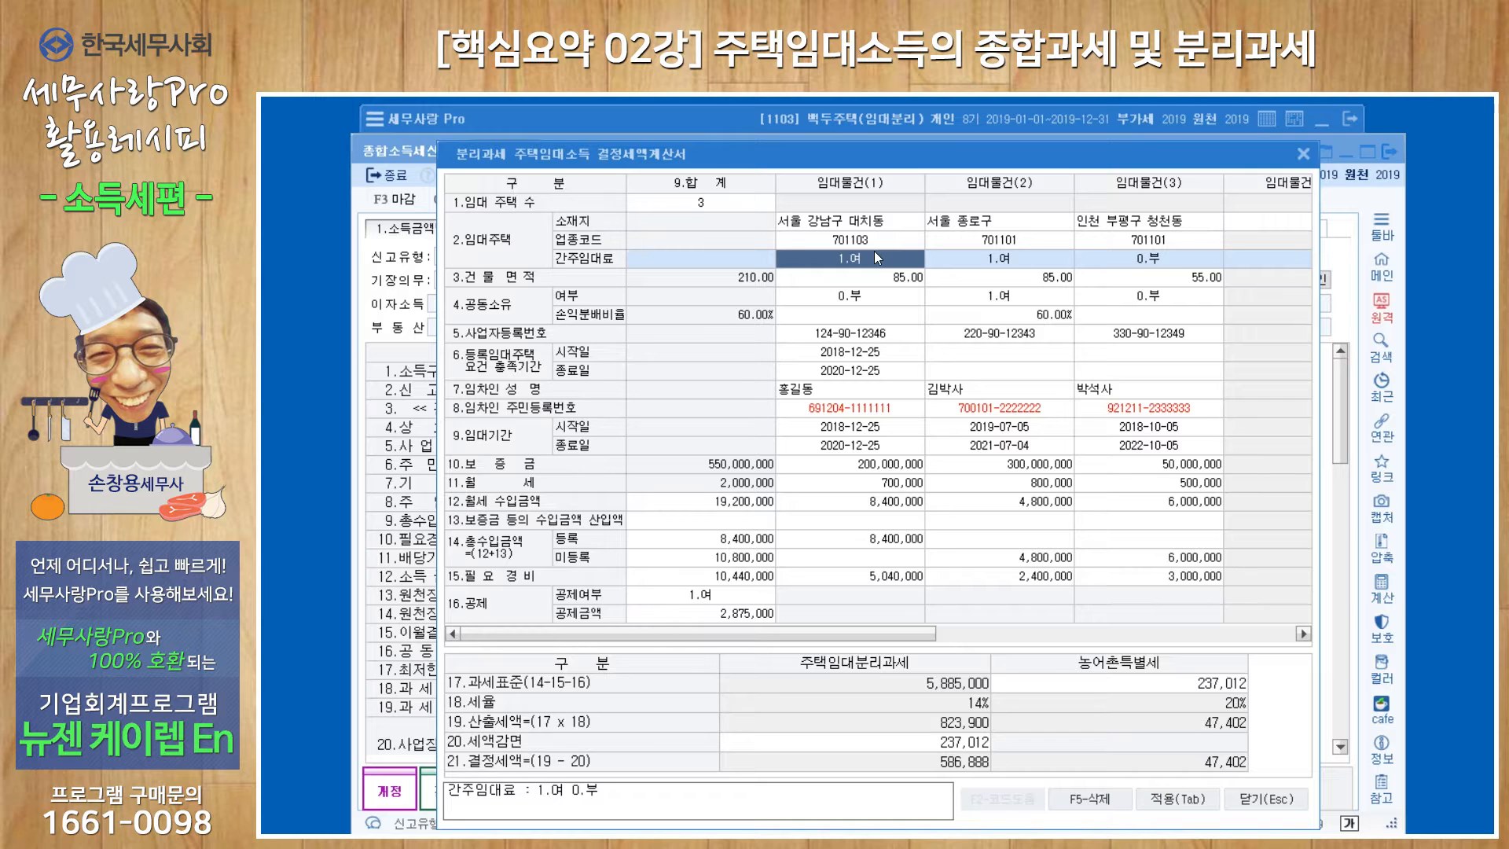
pyautogui.write('0.부')
pyautogui.press('Return')
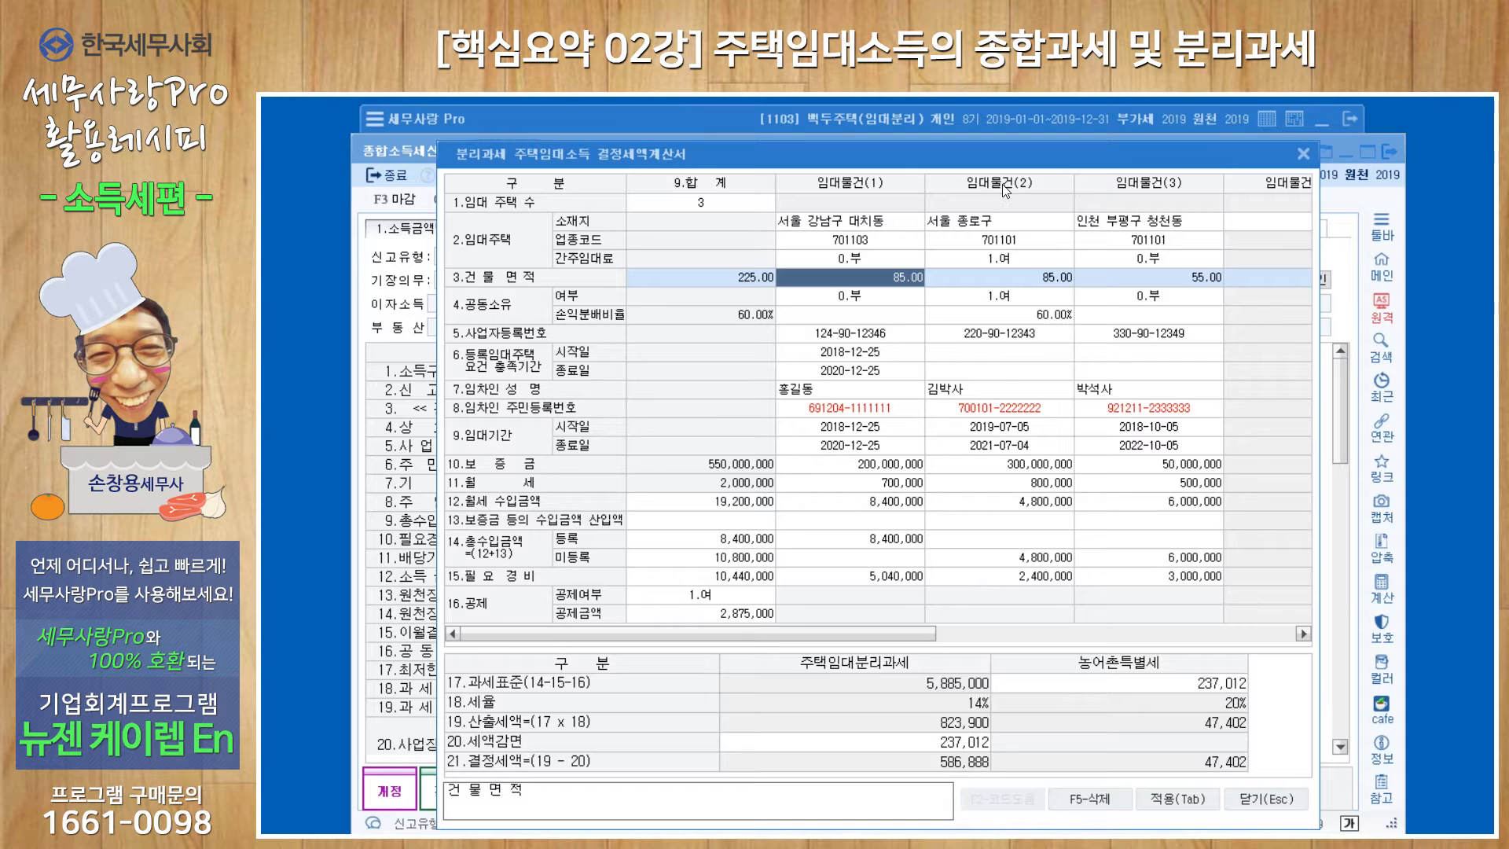
pyautogui.click(1020, 259)
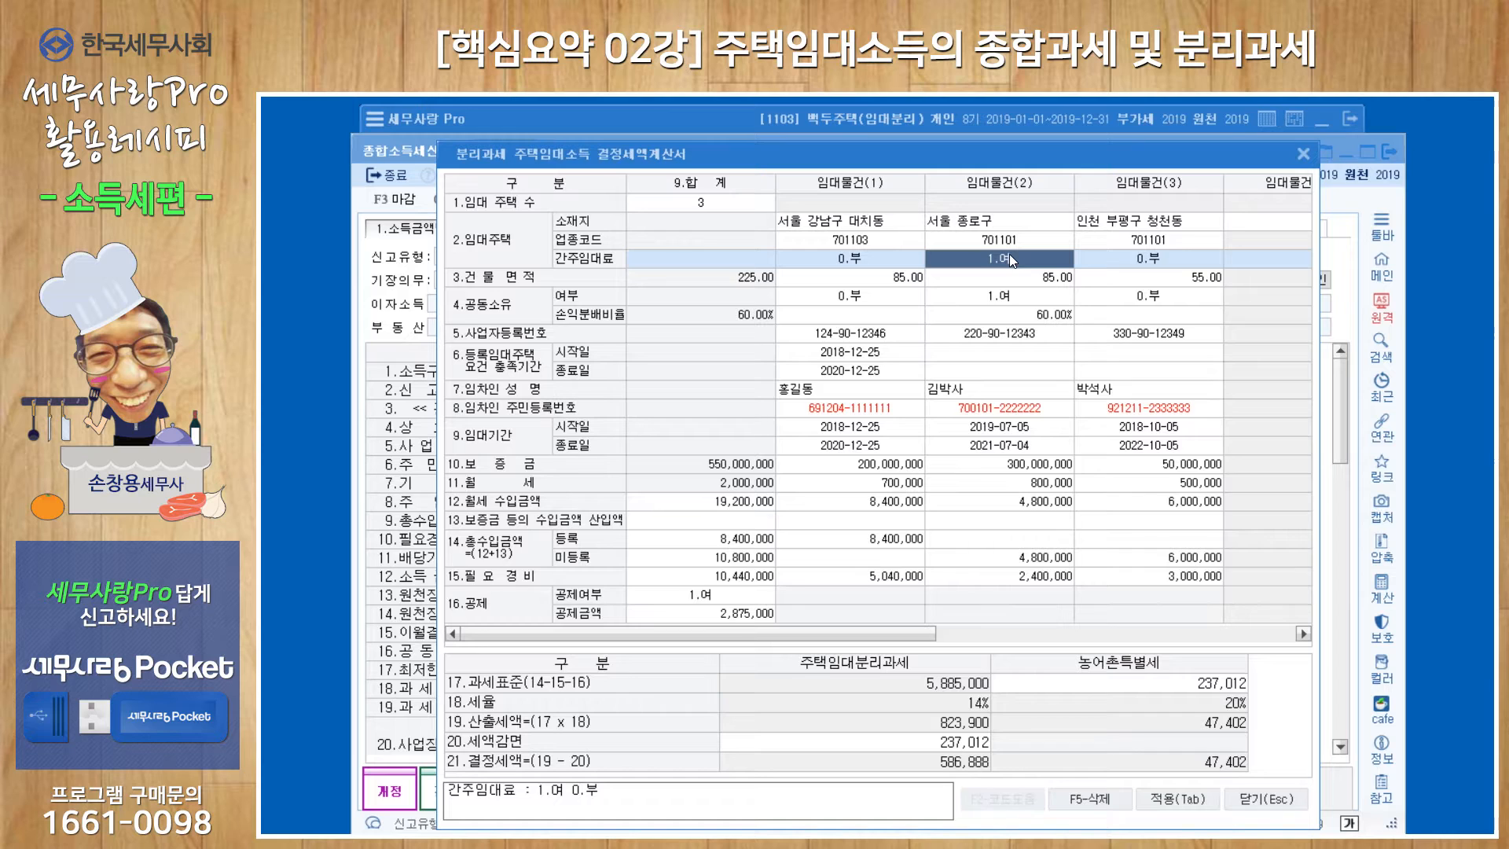
pyautogui.write('0')
pyautogui.press('Return')
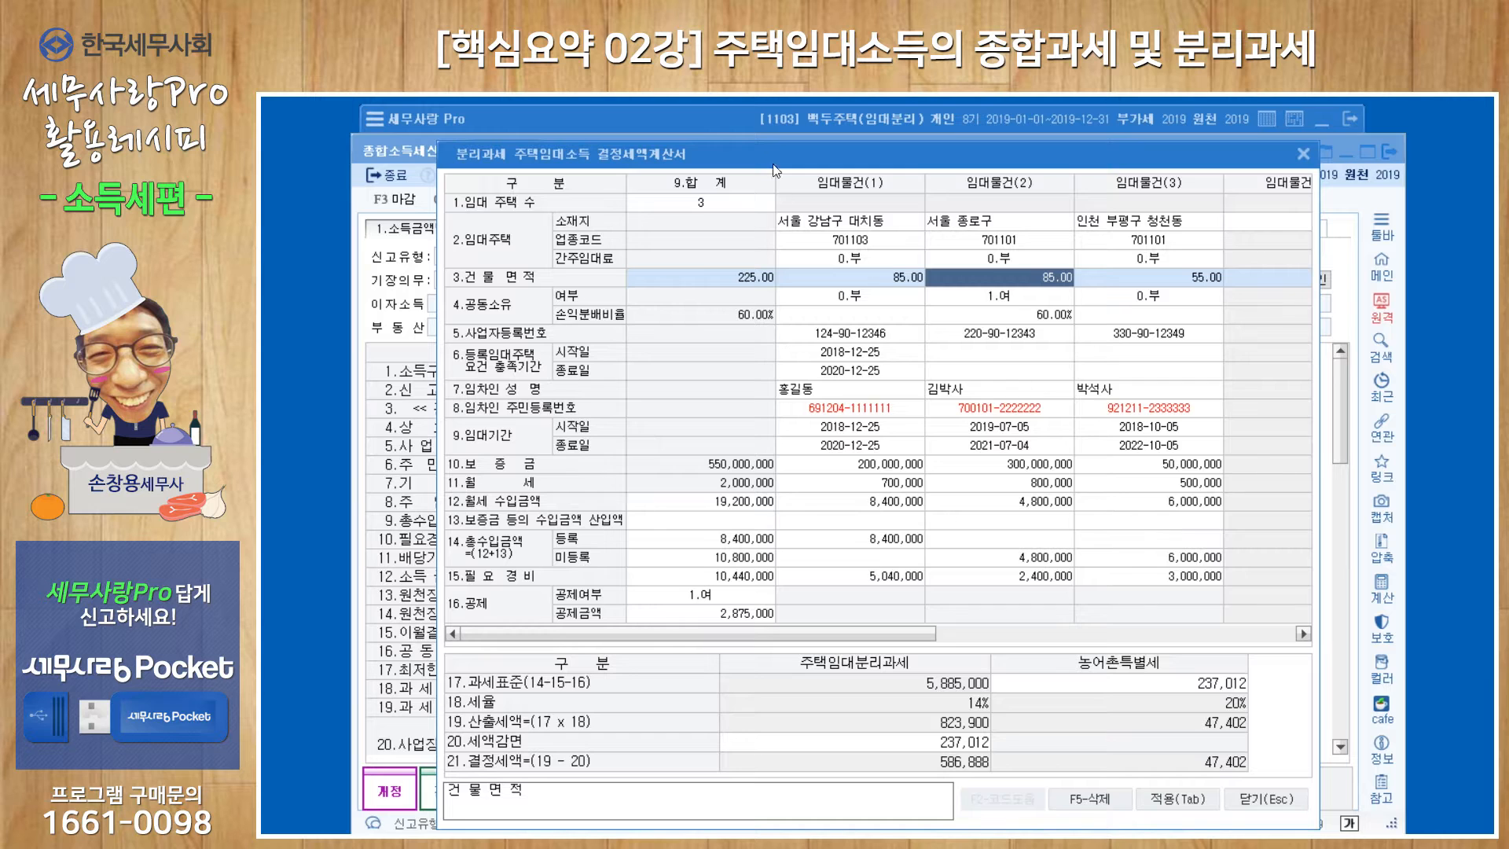
# Open the rental deposit income form 임대보증금총수입금액(1,2,3) and view its housing sheet 부동산(주택)임대보증금총수입금액(3).
pyautogui.press('Escape')
pyautogui.press('Escape')
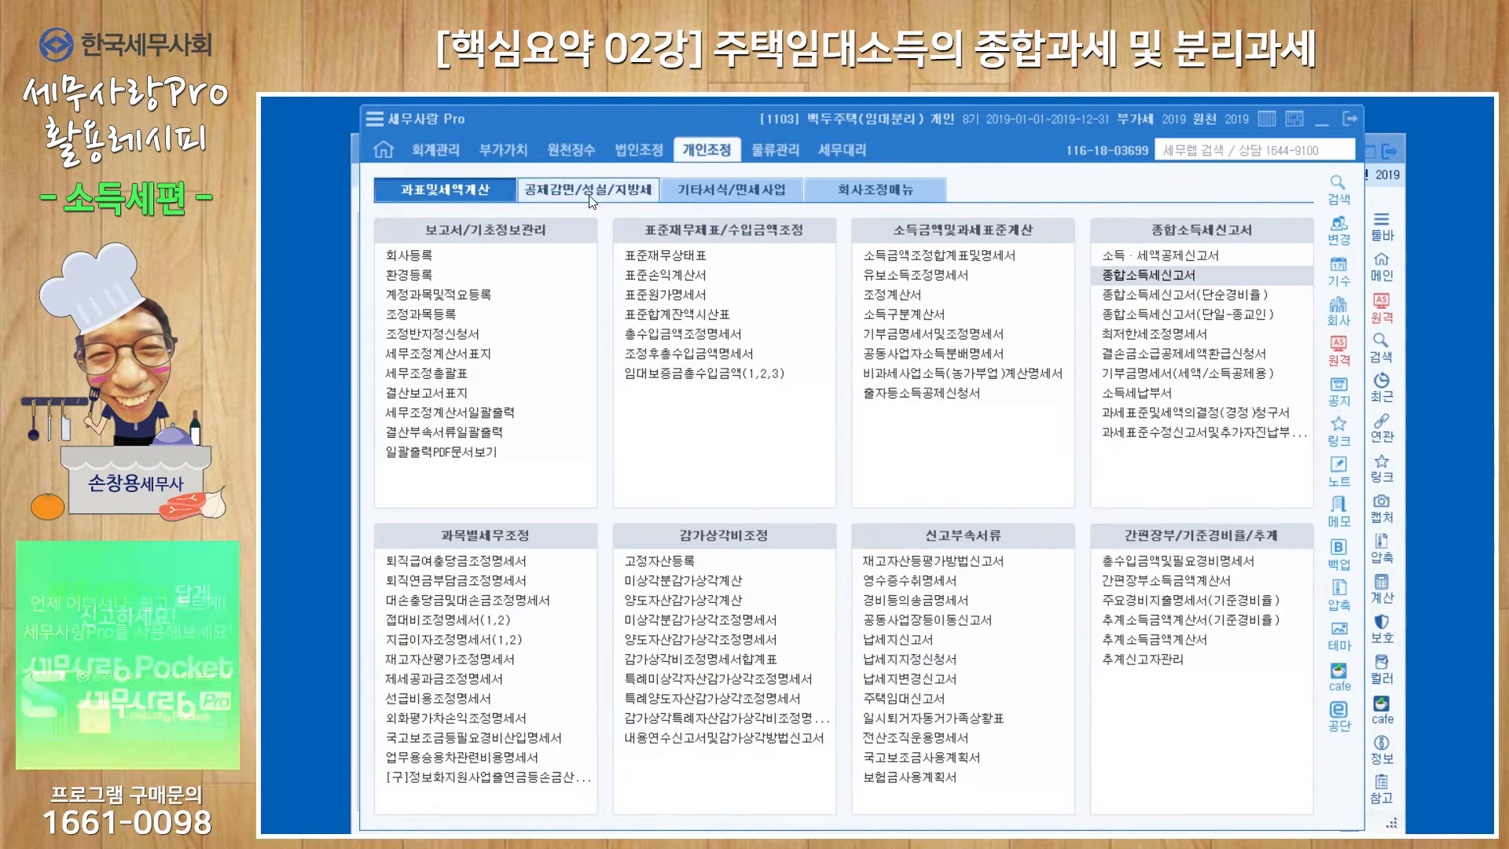
pyautogui.click(702, 380)
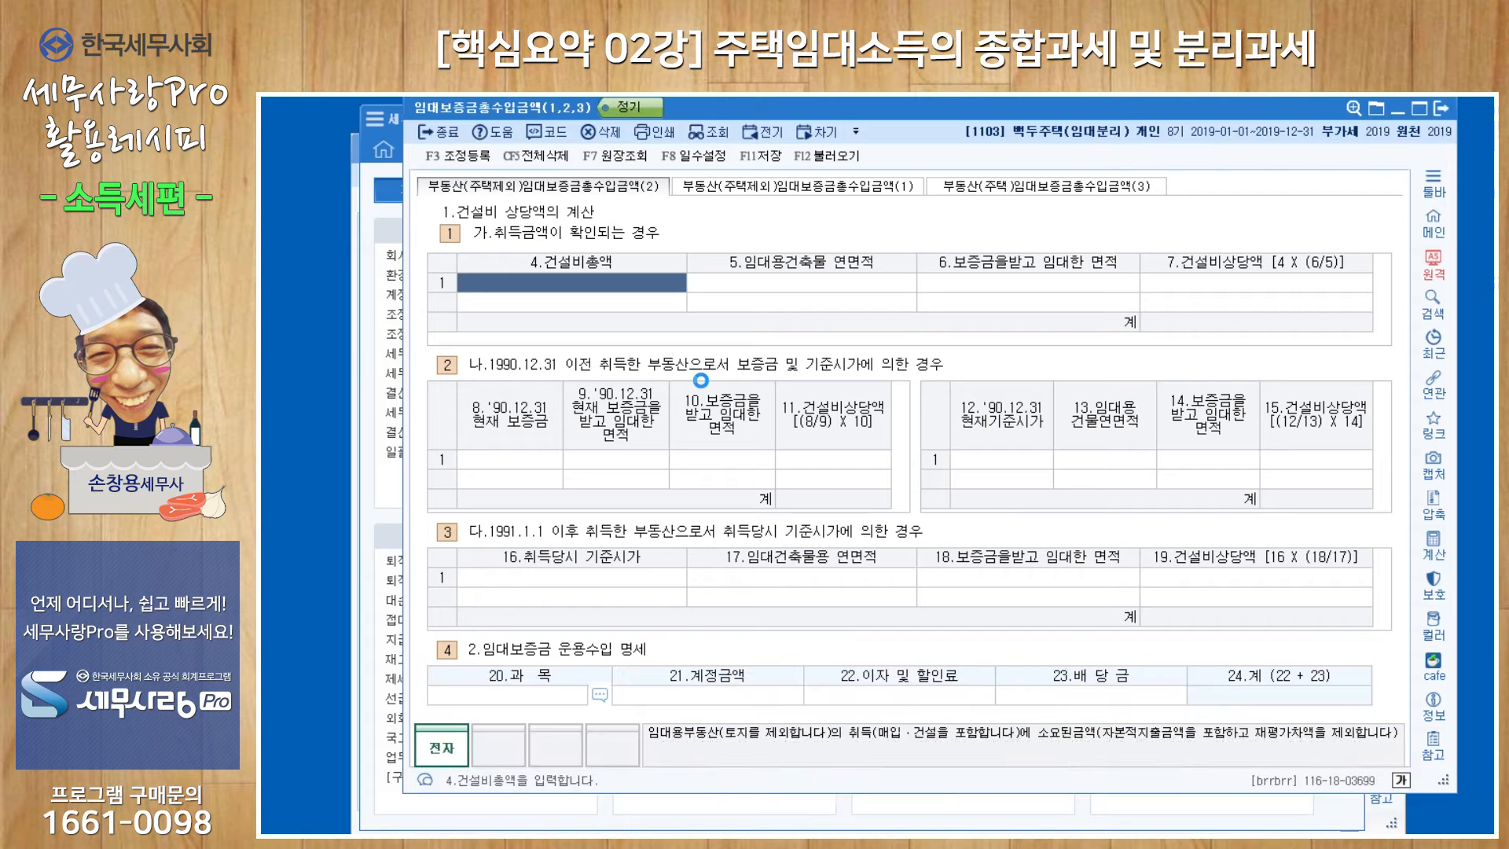
pyautogui.click(1018, 188)
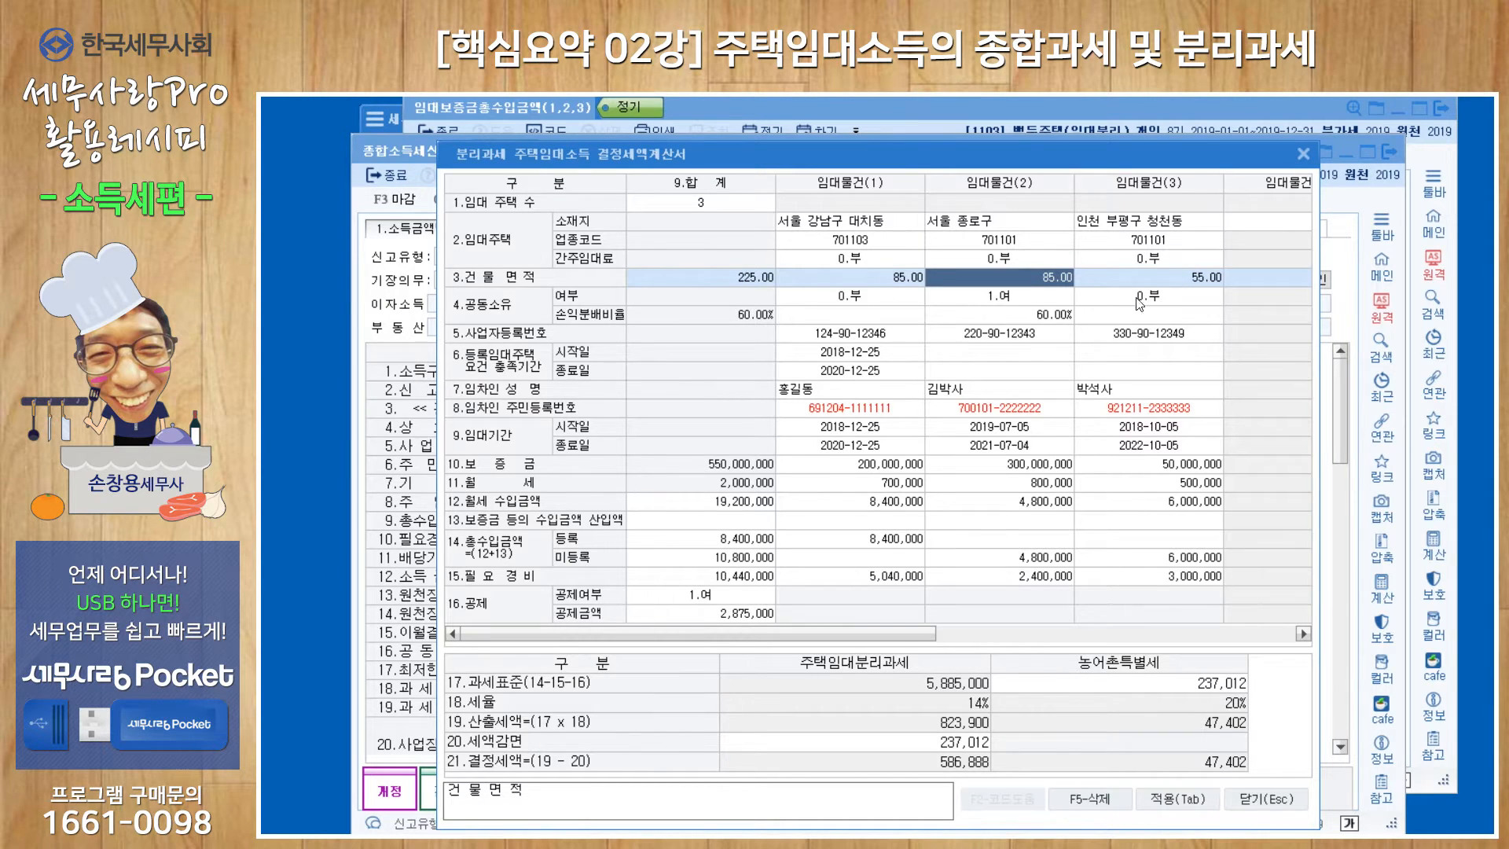
# Check property 2's joint-ownership entries in the separate-taxation calculation, and set property 1's registered-rental requirement end date to 2026-12-25.
pyautogui.click(1011, 303)
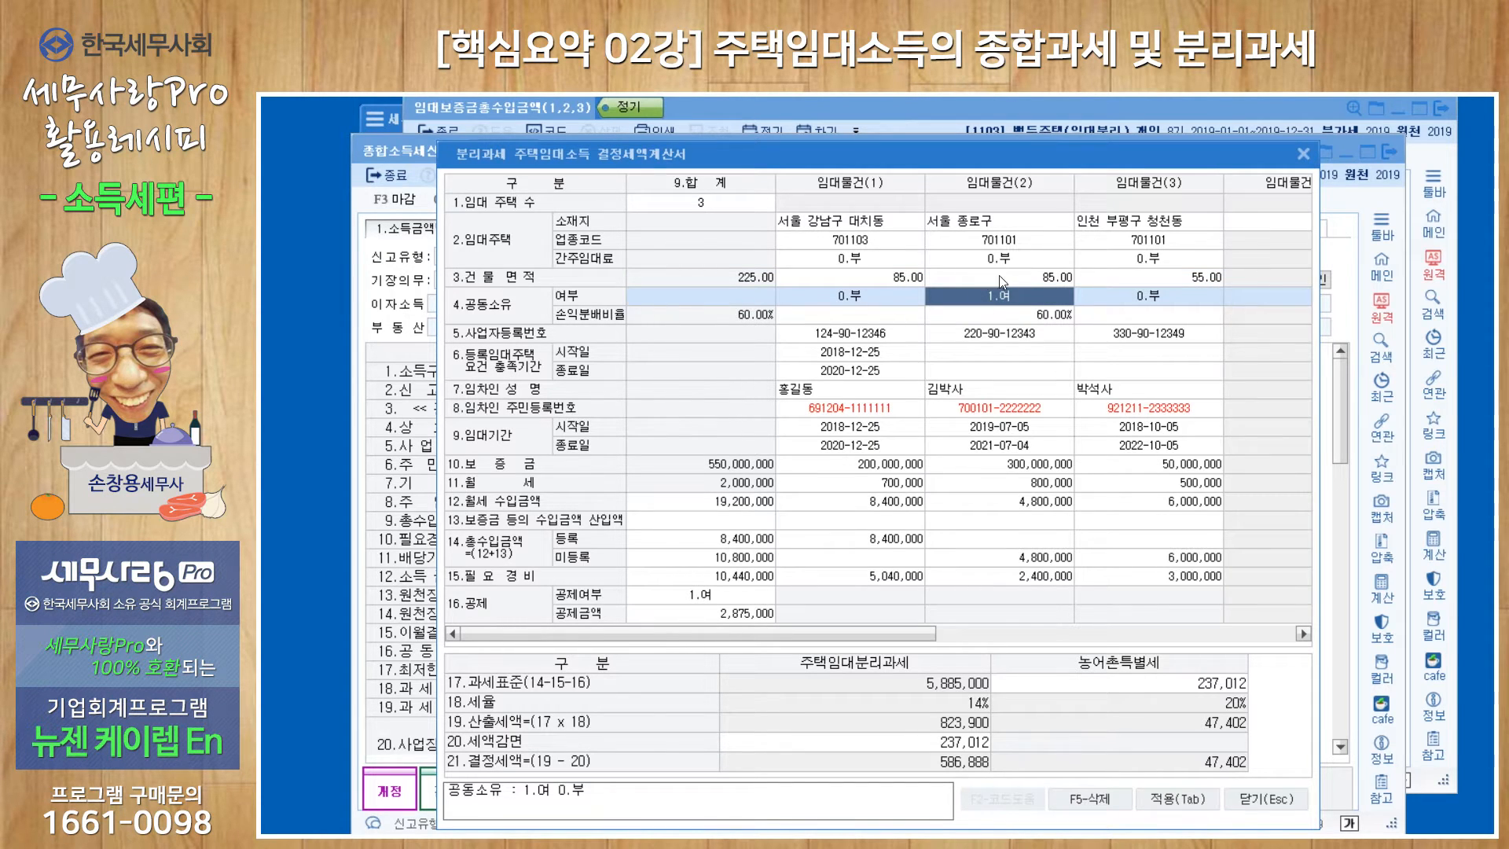
pyautogui.click(1032, 319)
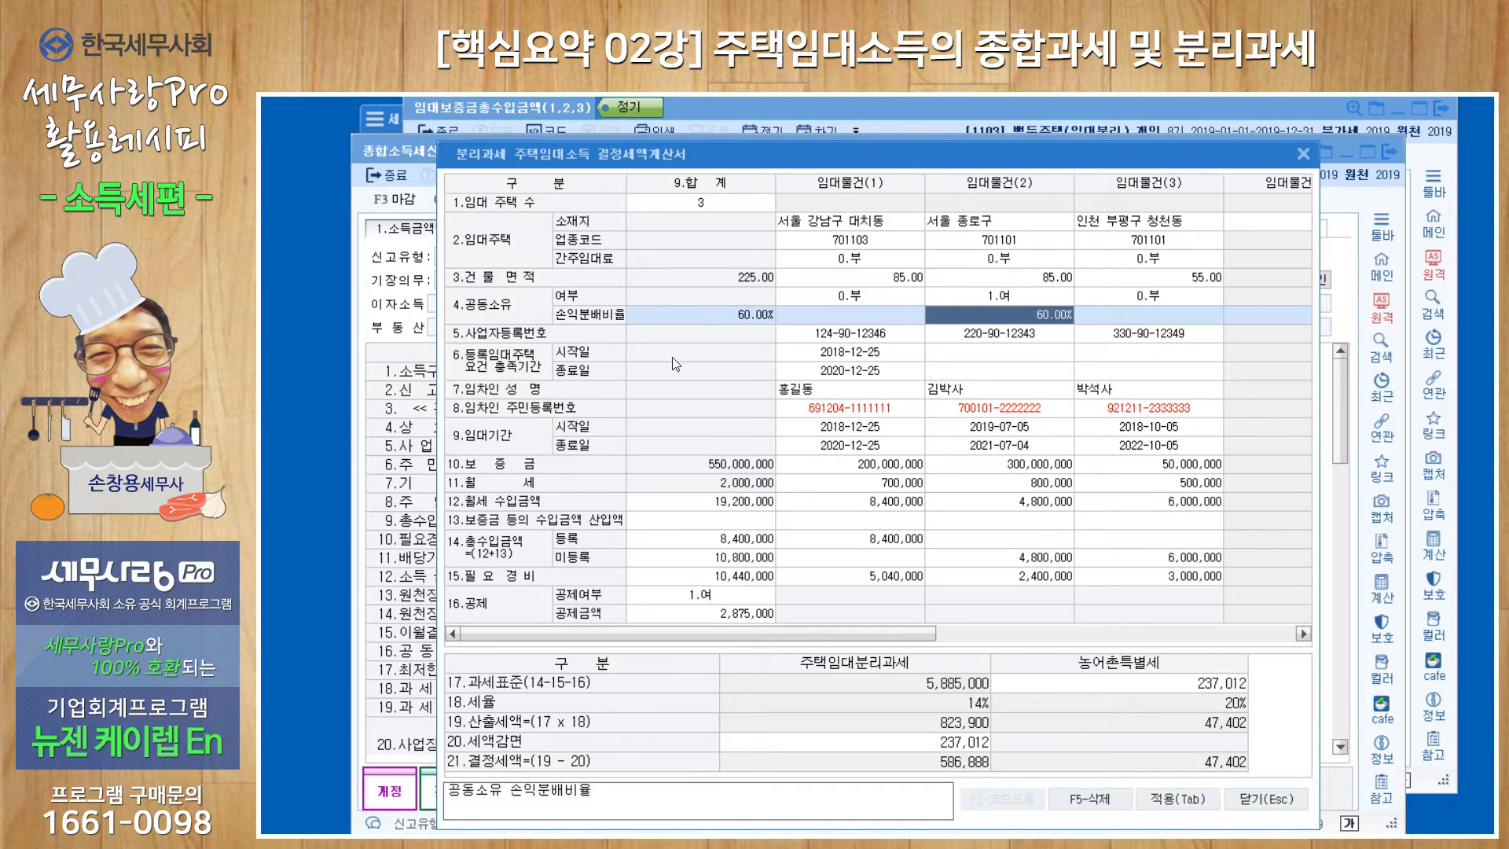
pyautogui.click(857, 355)
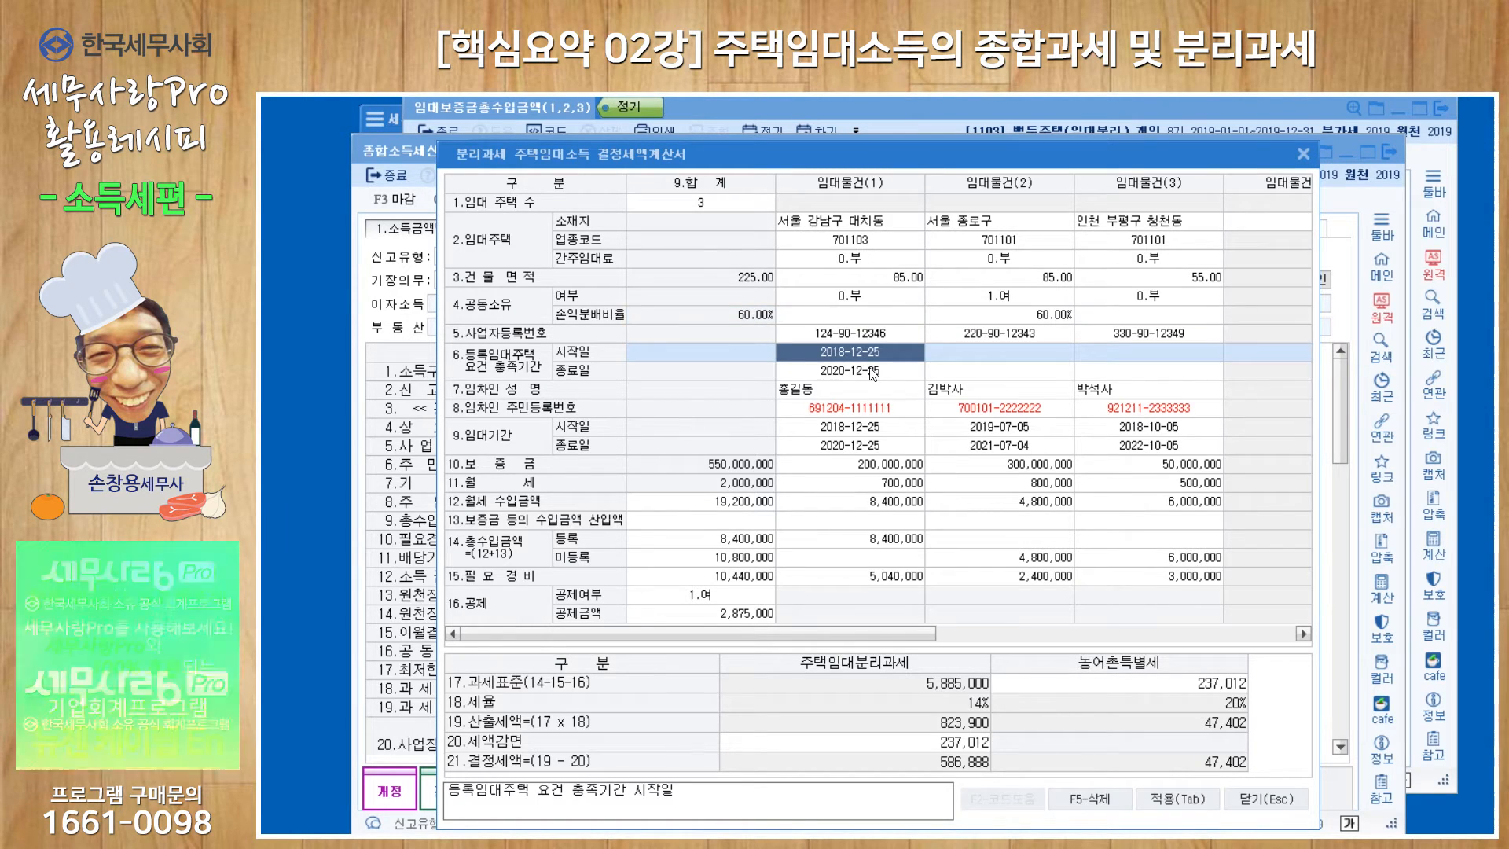
pyautogui.click(870, 369)
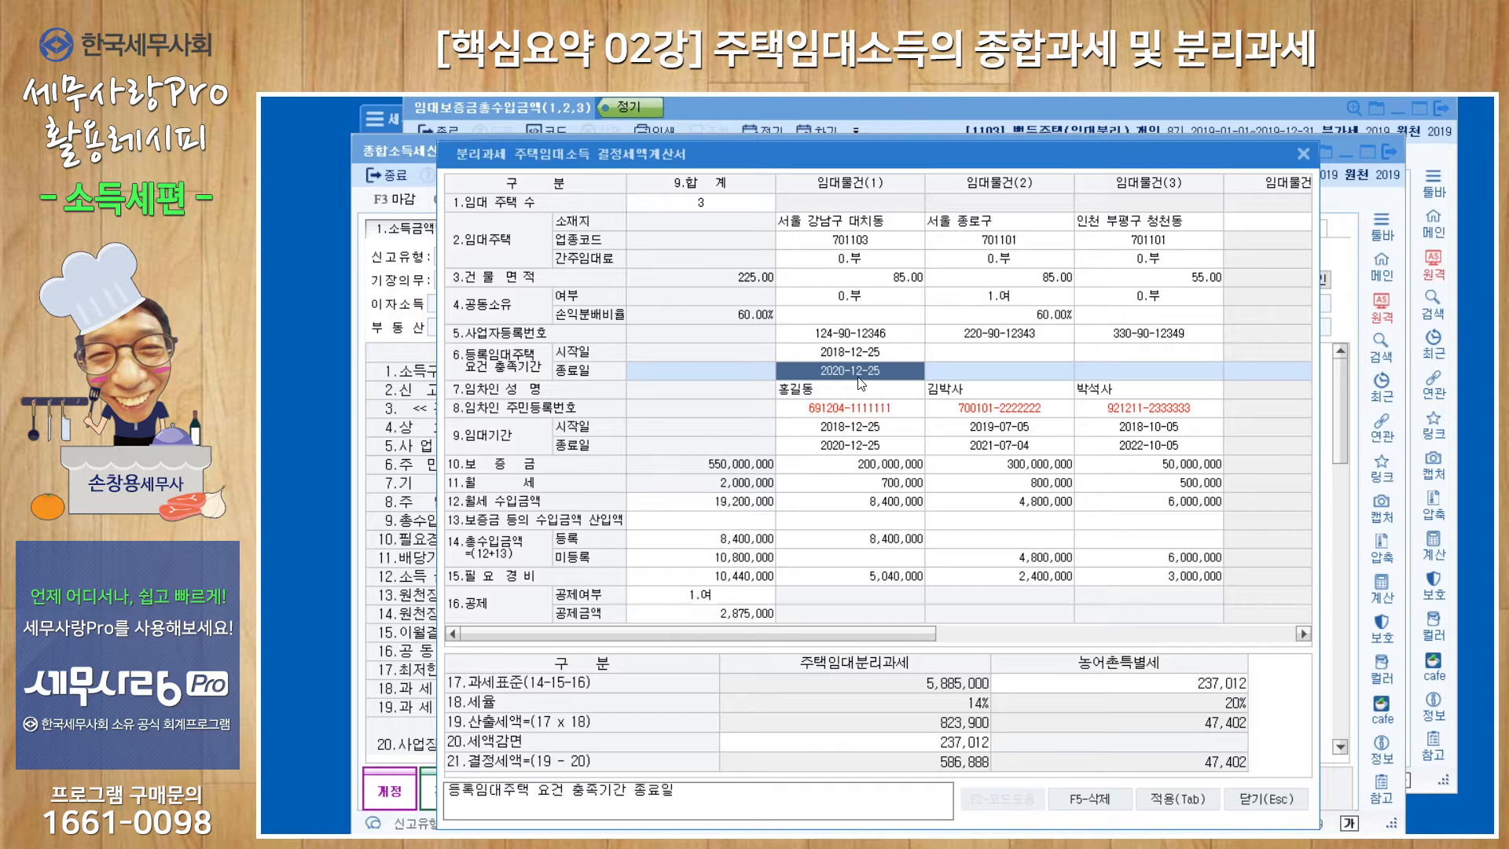
pyautogui.write('202')
pyautogui.write('6-12-25')
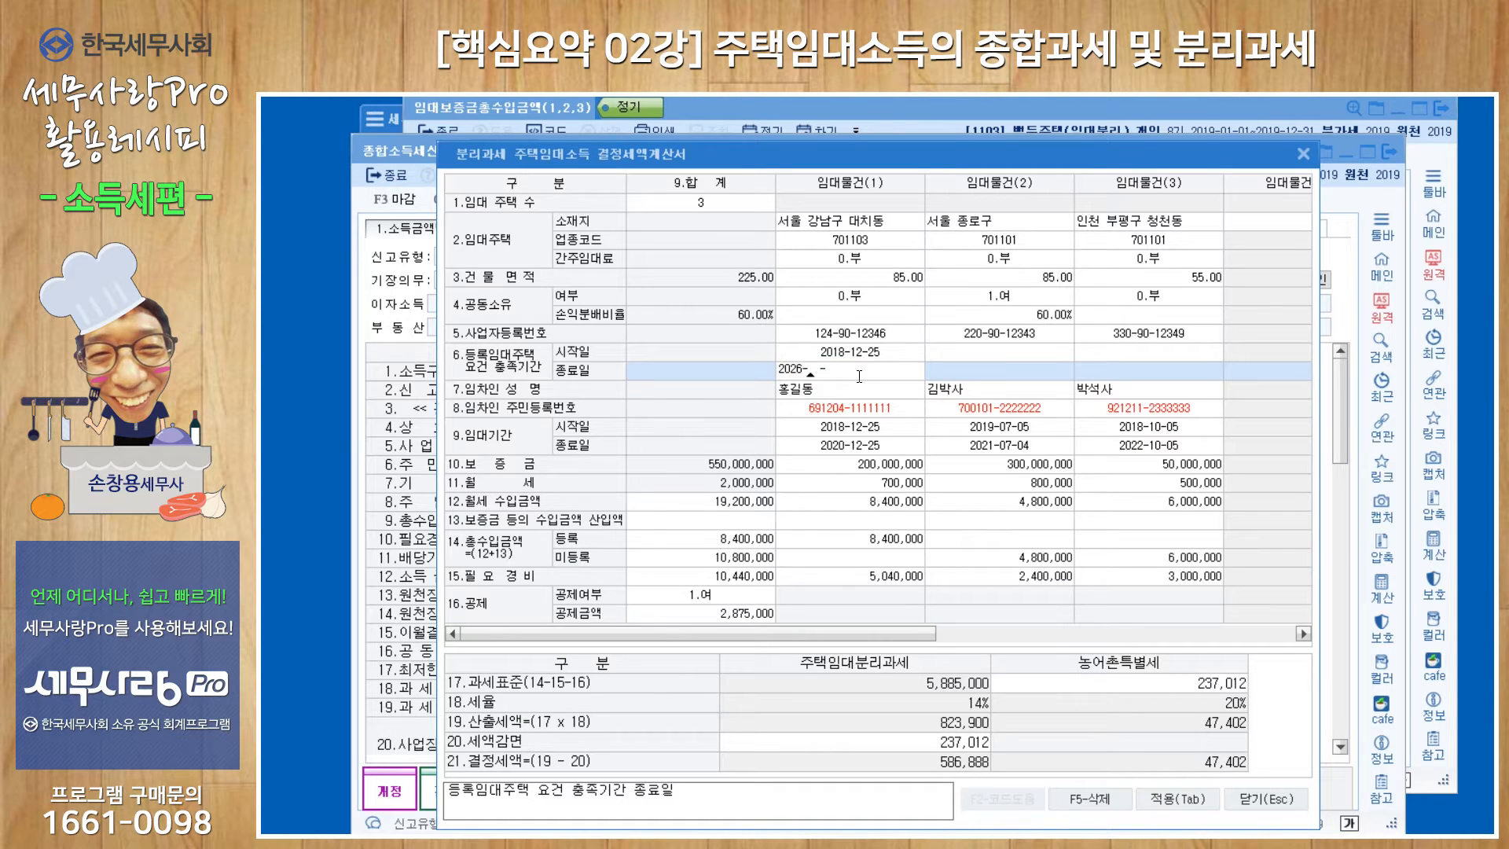
pyautogui.press('Return')
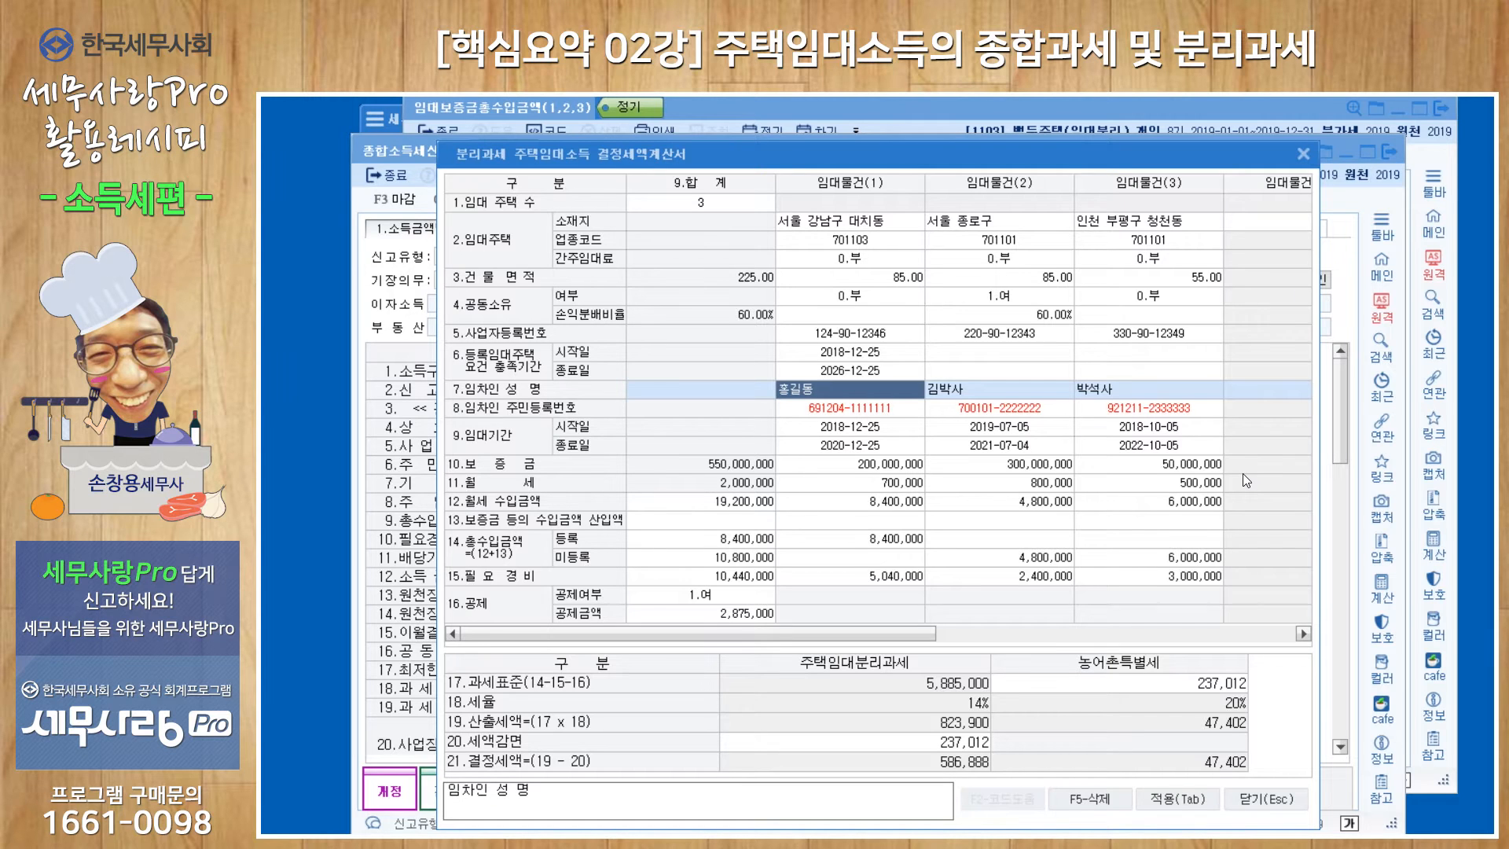
# Examine property 1's monthly rent income and necessary expenses, then the deduction option, deduction amount and tax reduction.
pyautogui.click(896, 503)
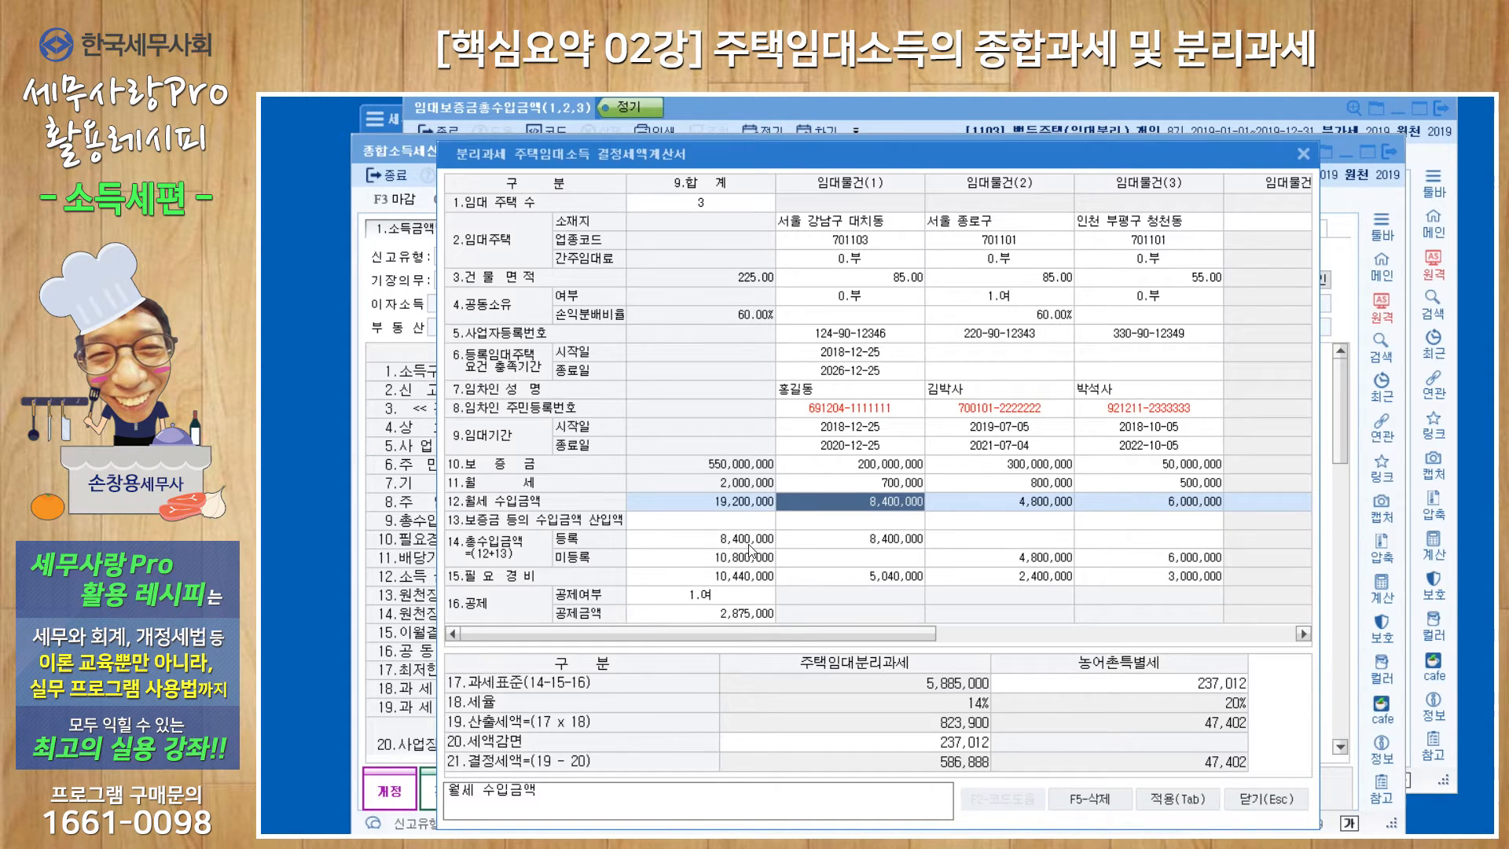
pyautogui.click(705, 547)
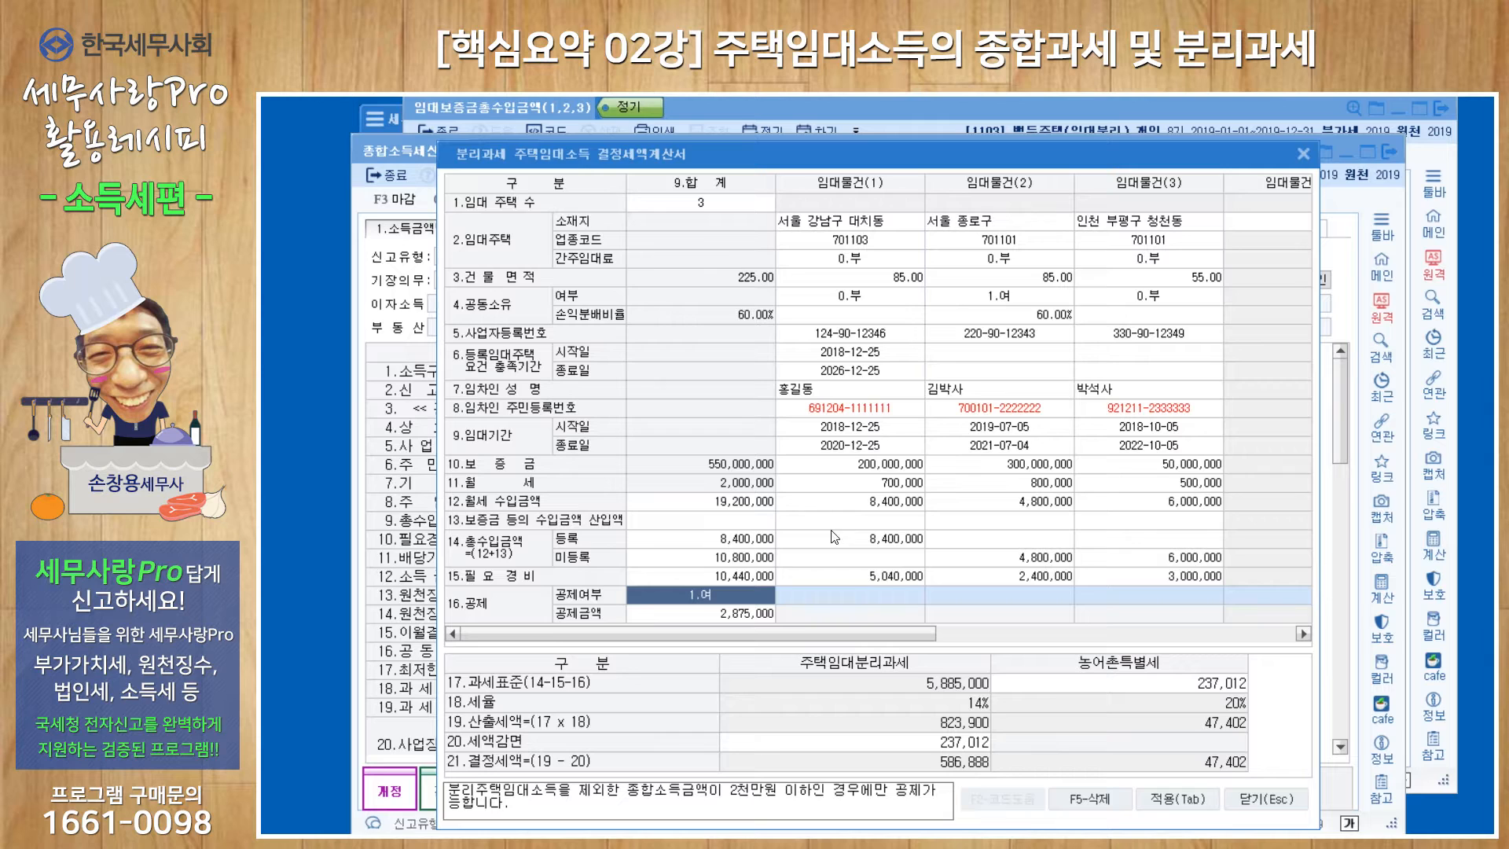
pyautogui.click(887, 577)
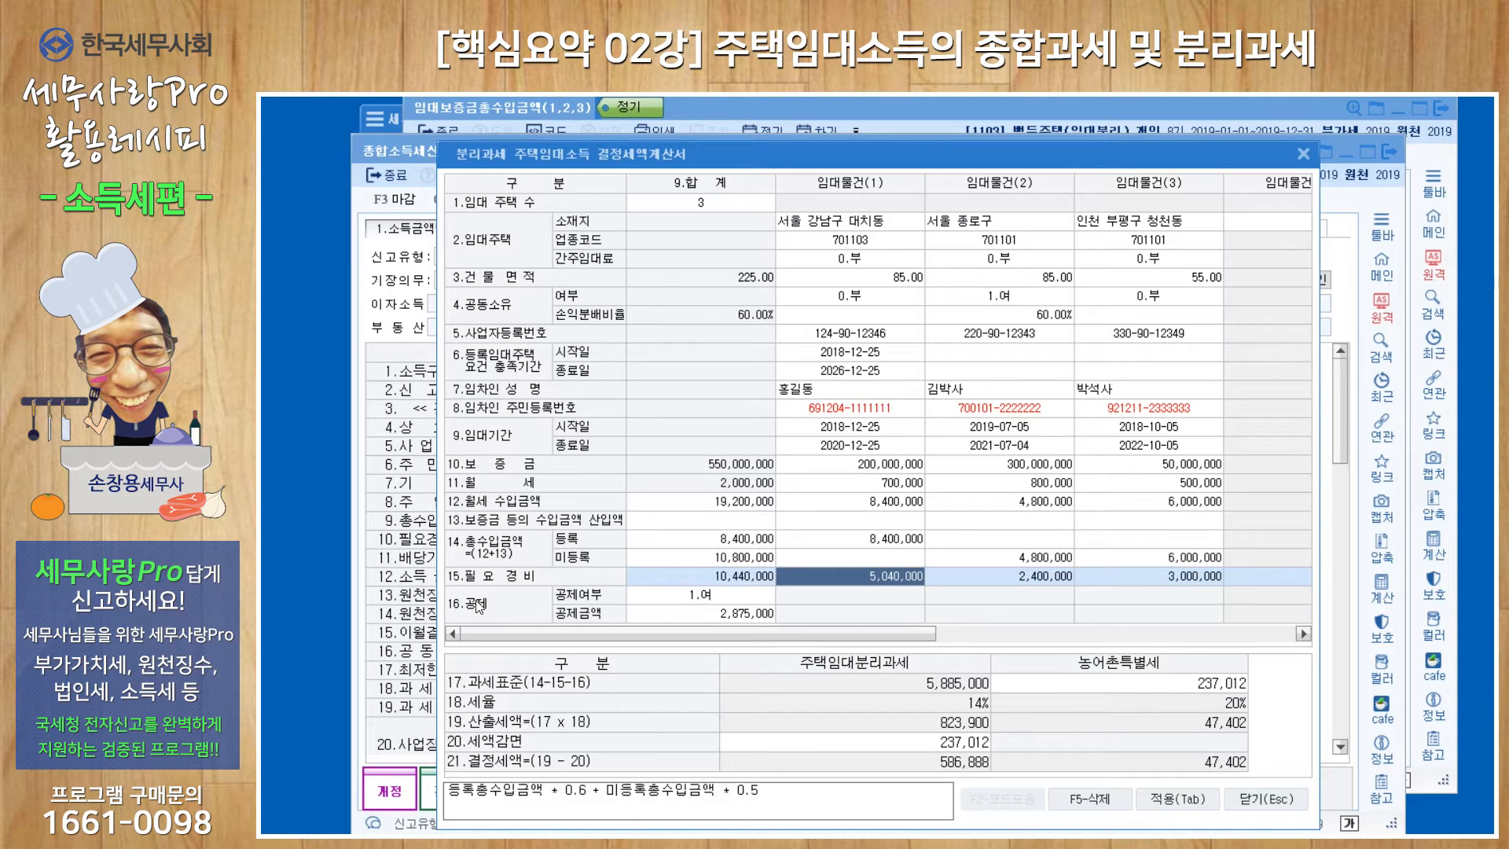
pyautogui.click(745, 597)
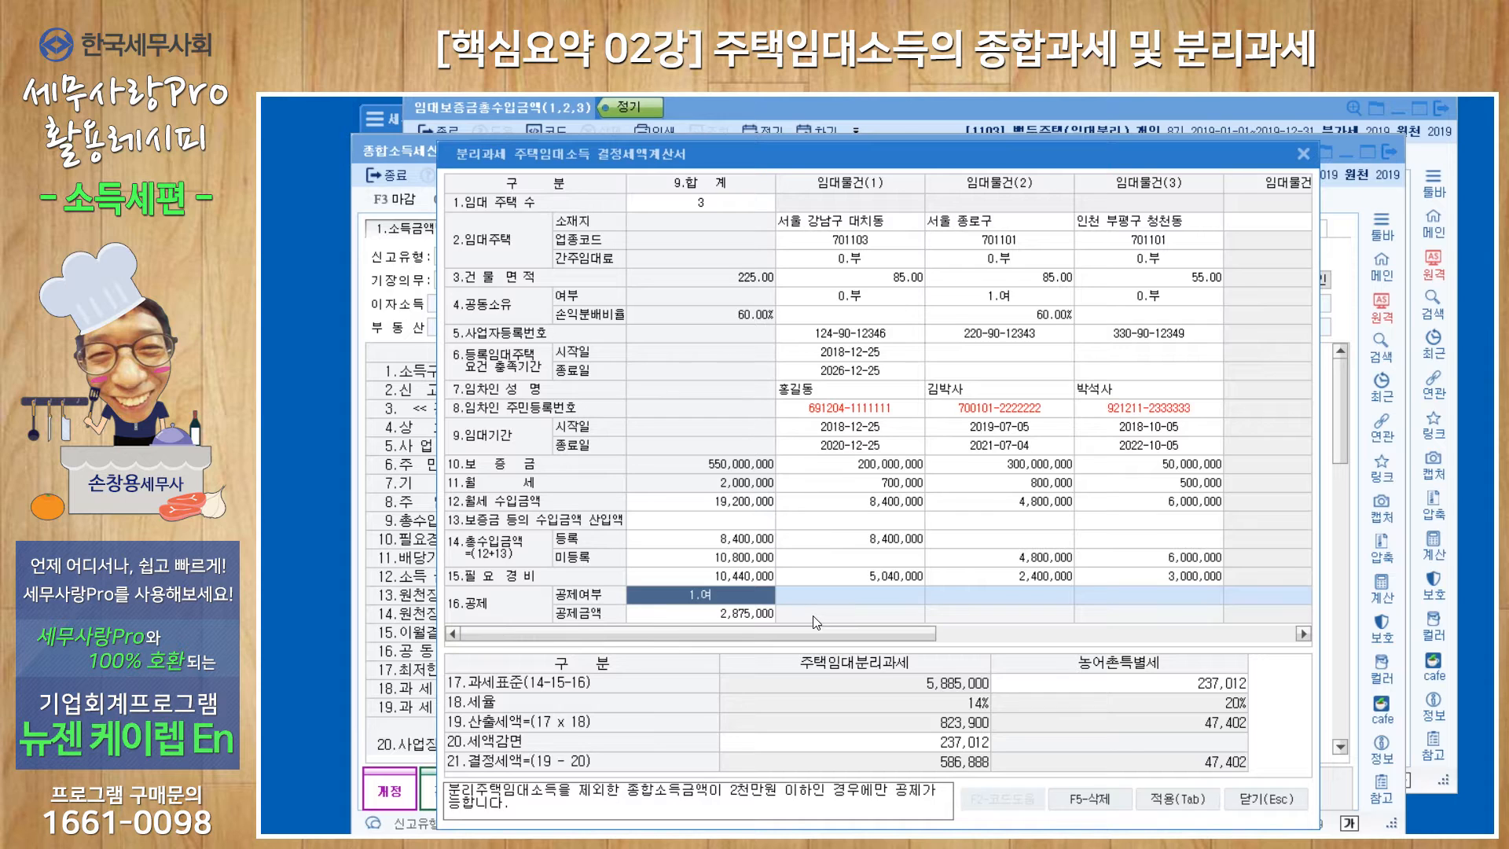
pyautogui.click(698, 614)
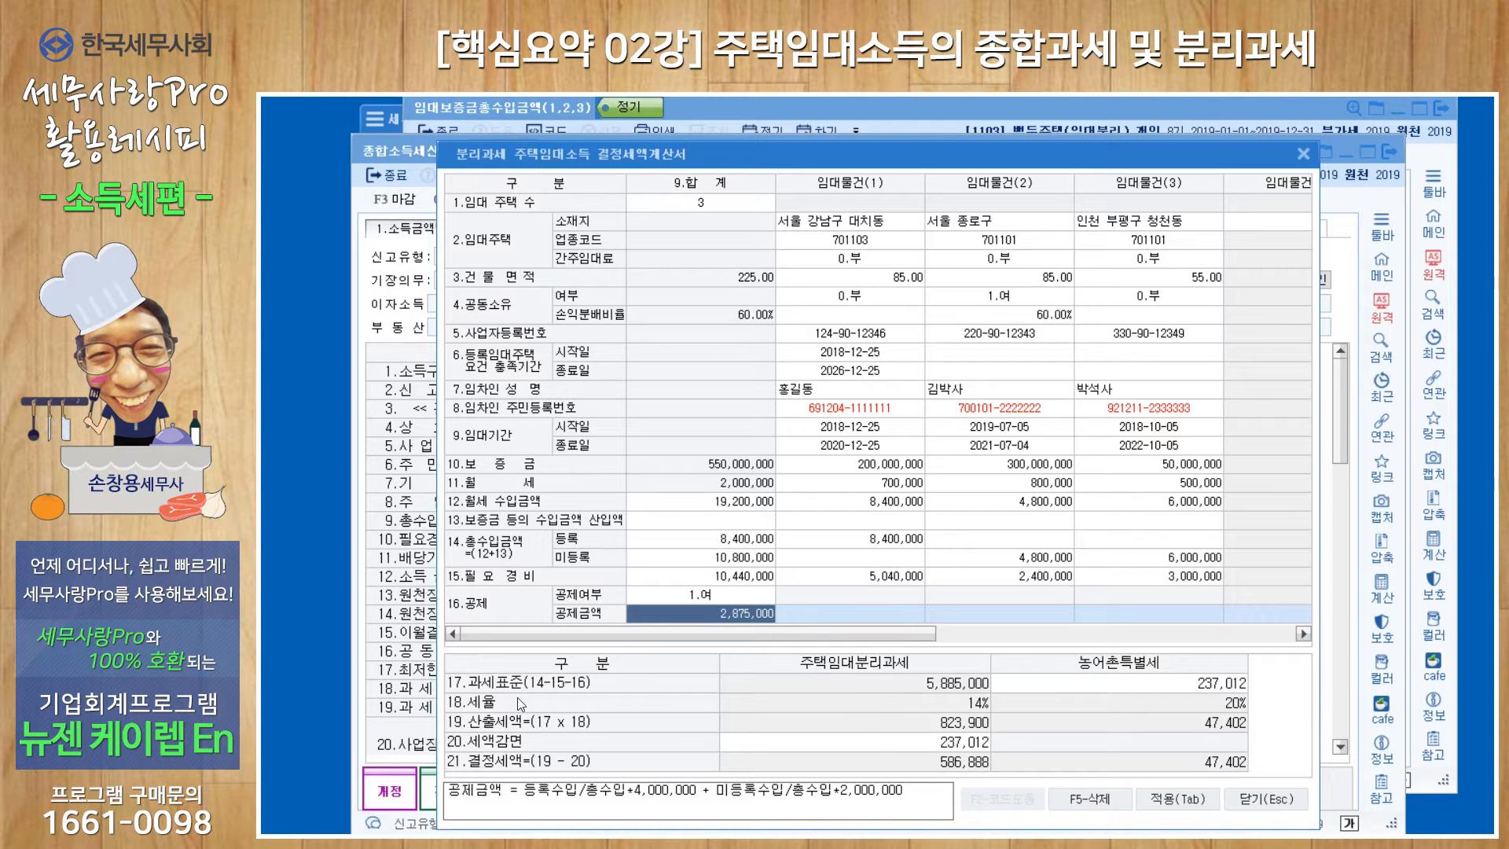
pyautogui.click(951, 743)
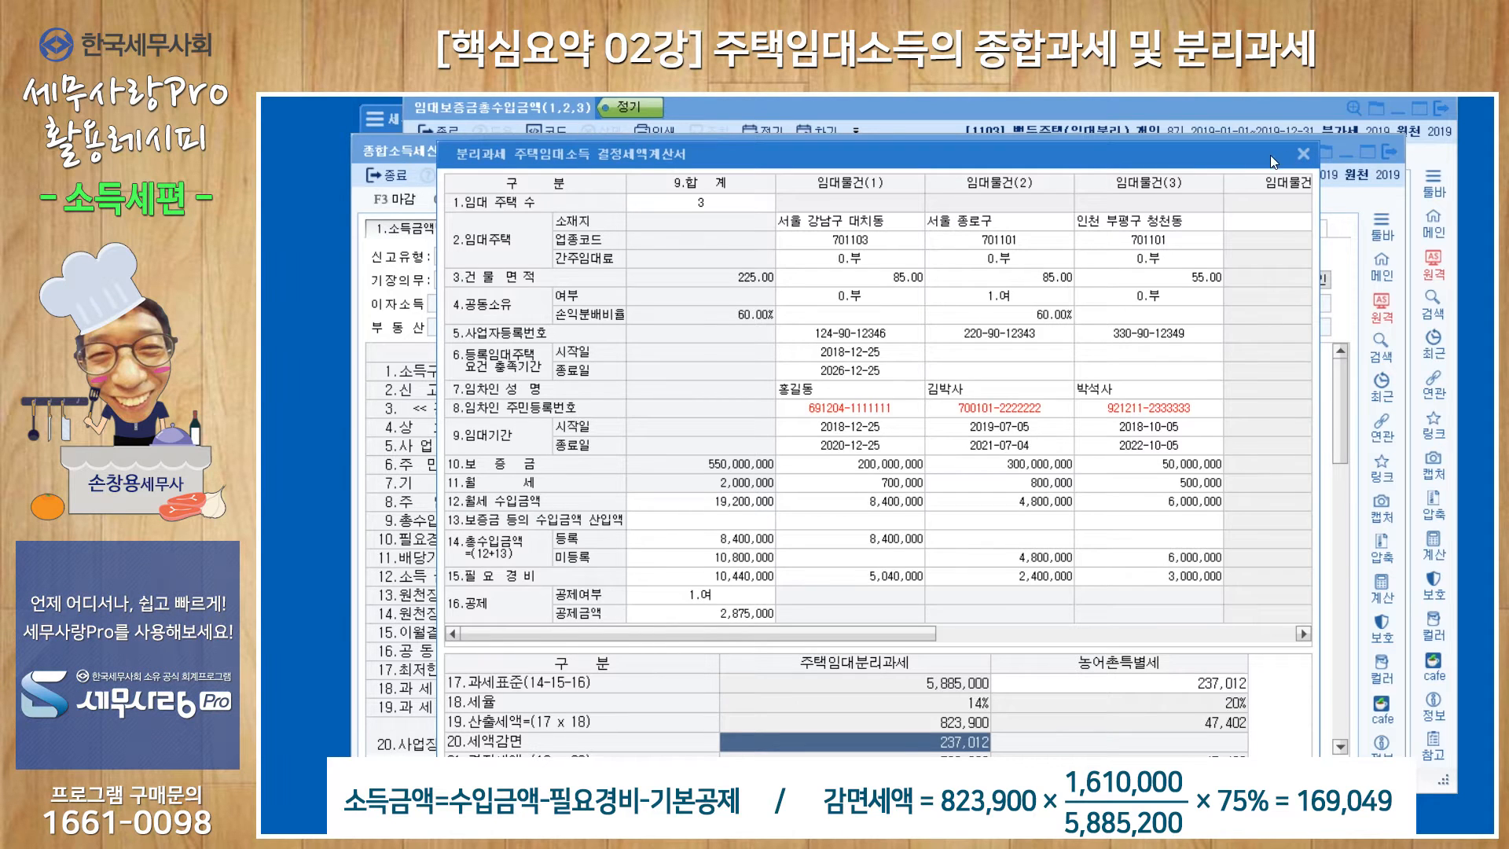
# Close the tax calculation and deposit income form, and open the small-housing rental tax reduction application (소형주택임대사업자에대한세액감면신청서).
pyautogui.click(1304, 153)
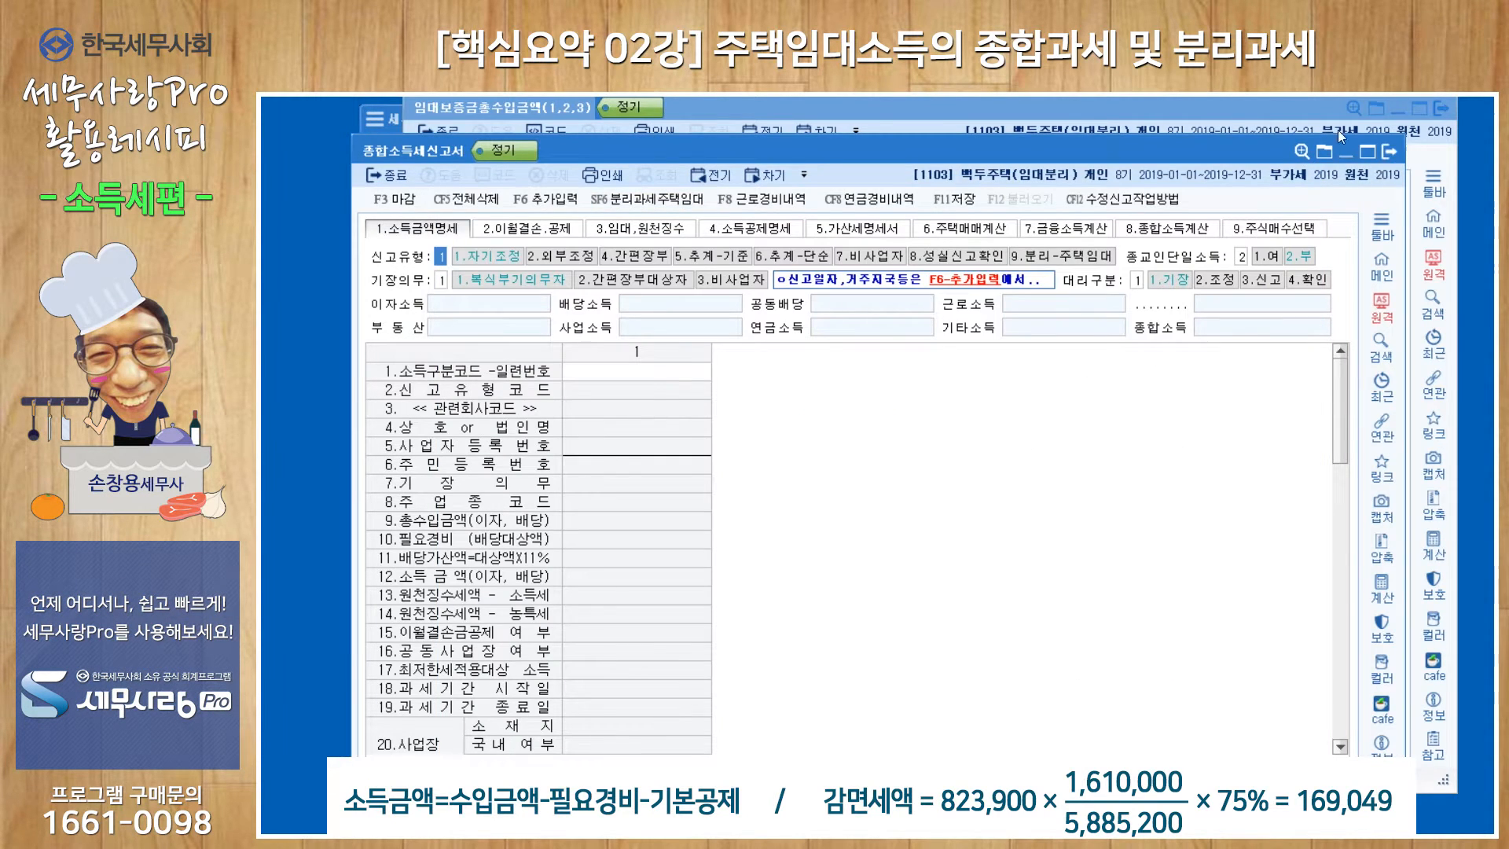
pyautogui.click(1441, 110)
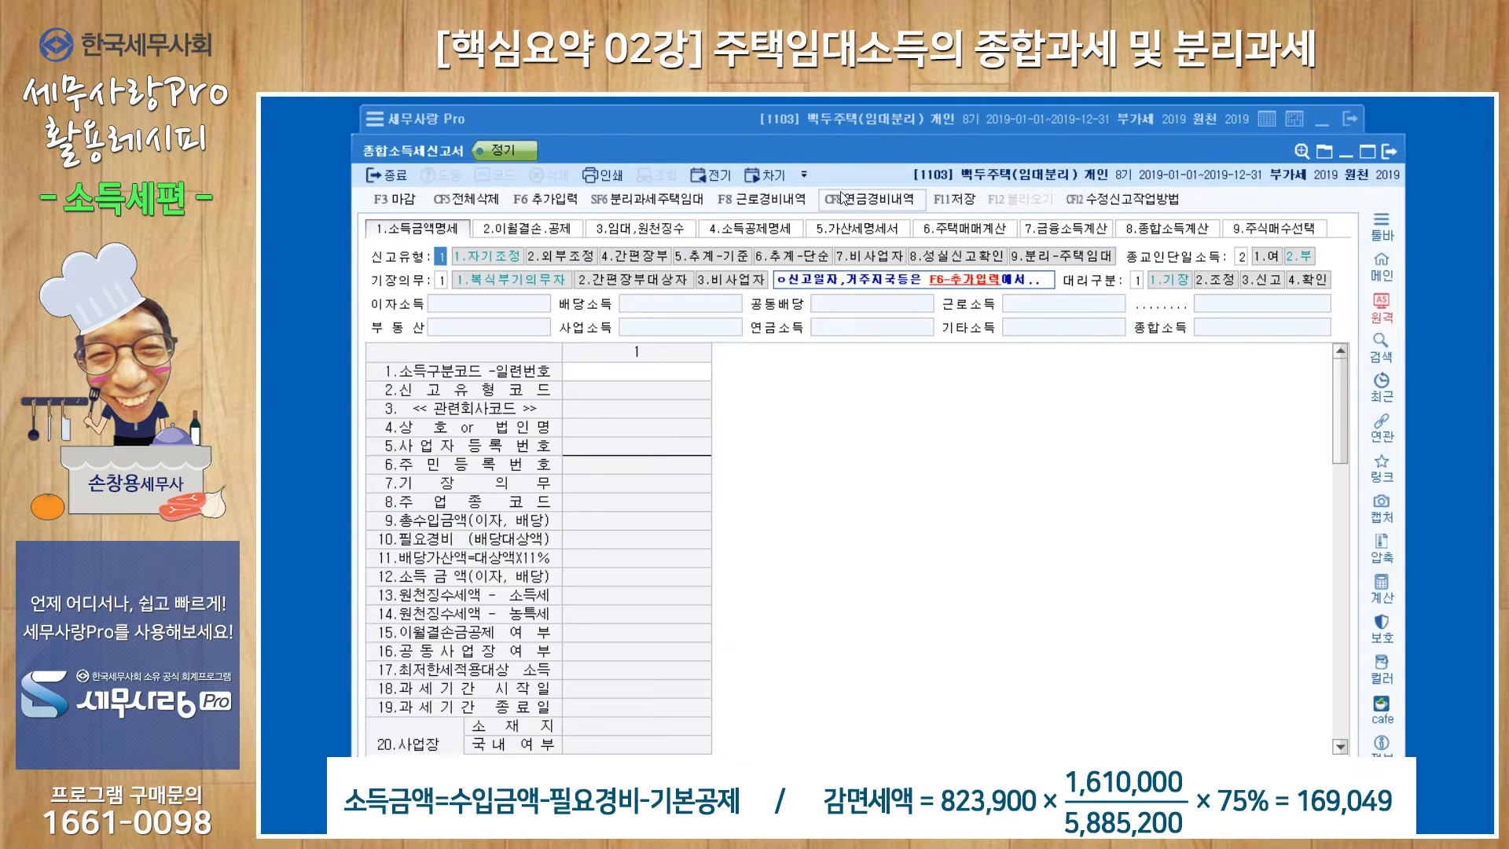
pyautogui.press('Escape')
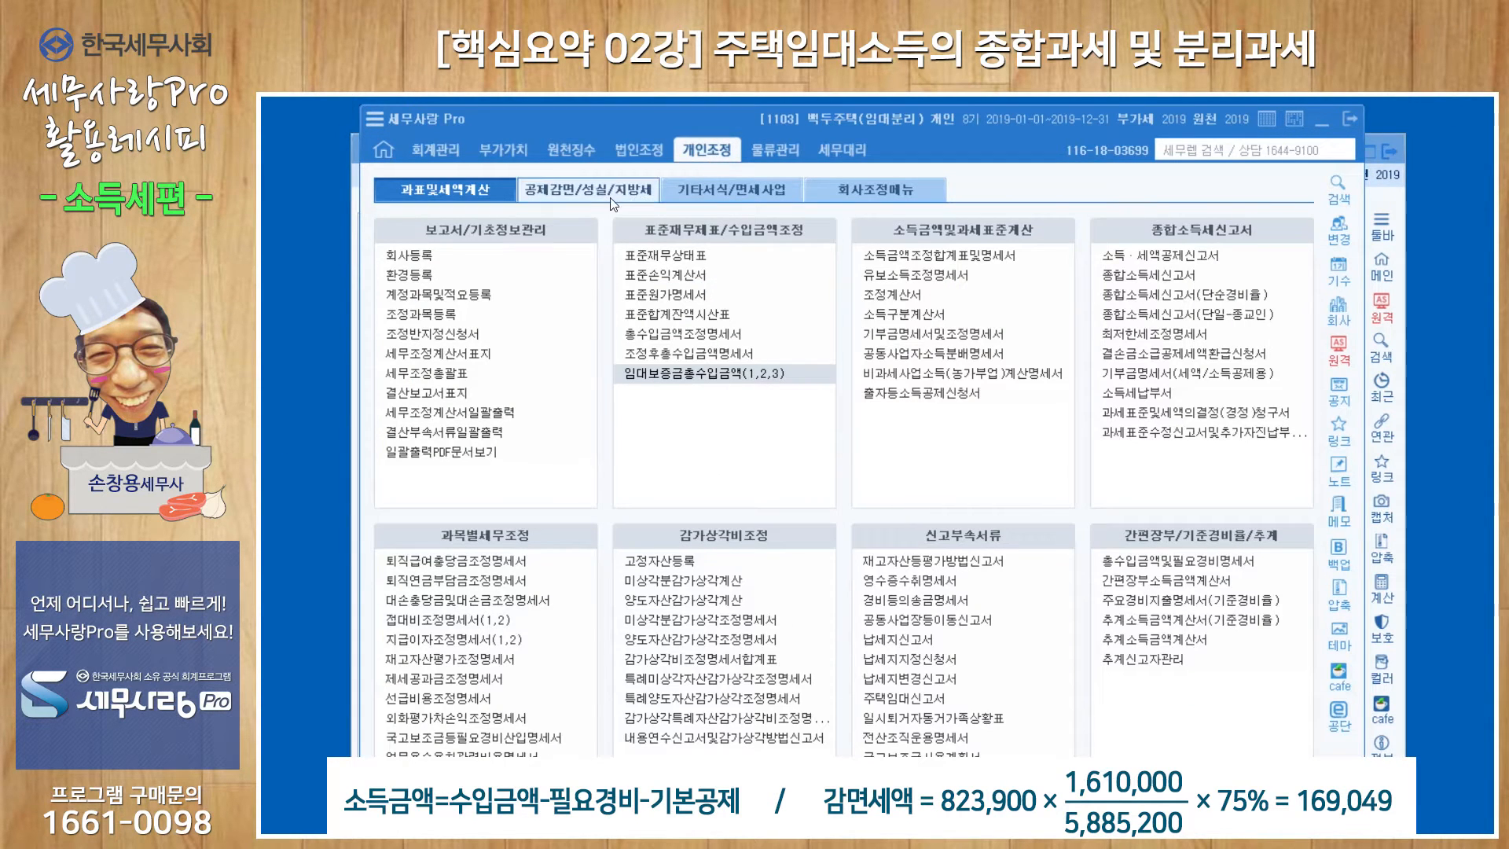
pyautogui.click(586, 196)
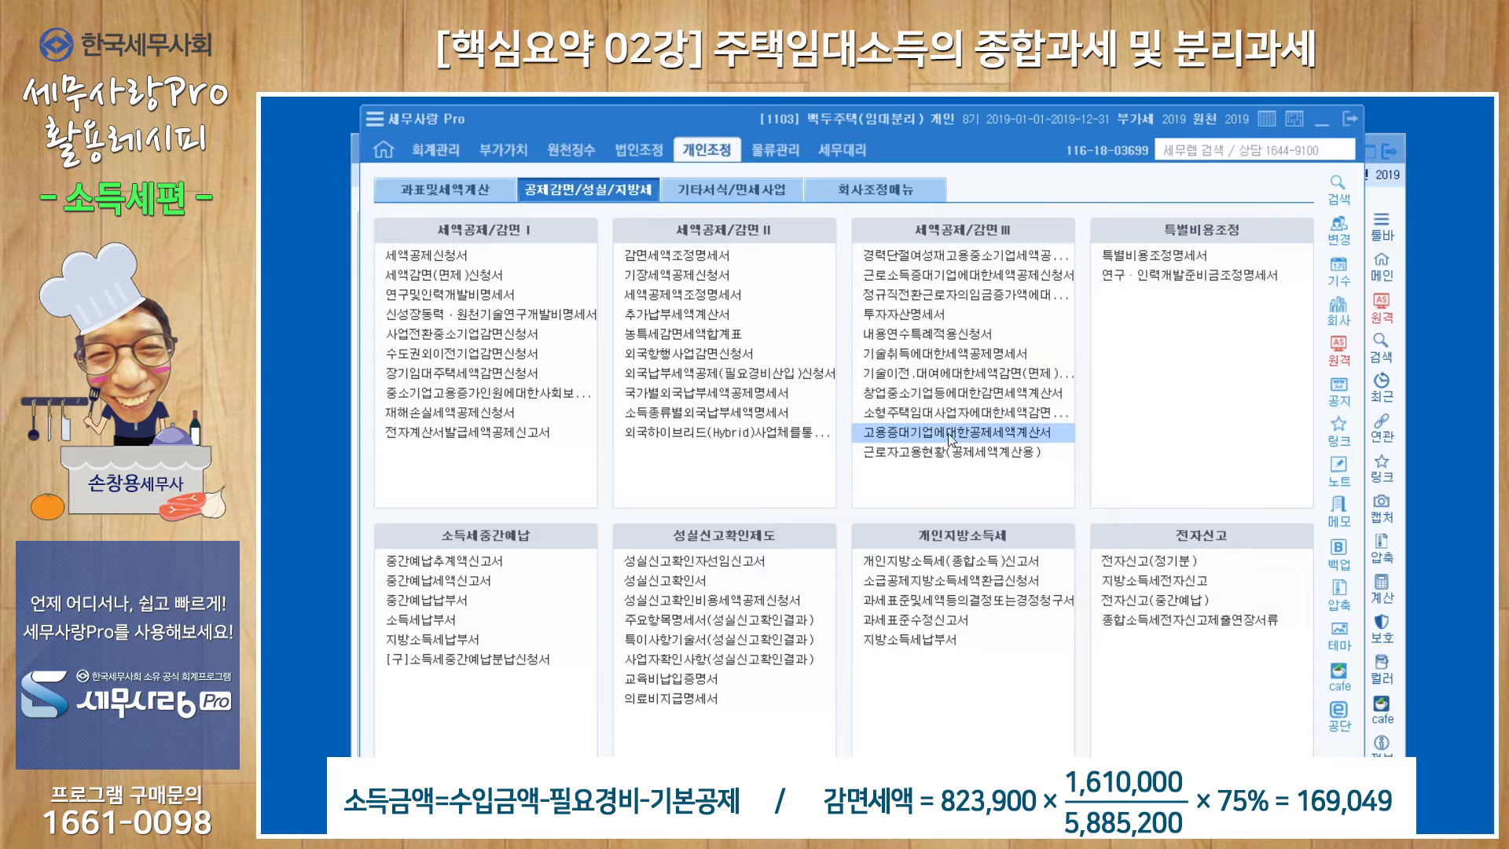
pyautogui.click(928, 414)
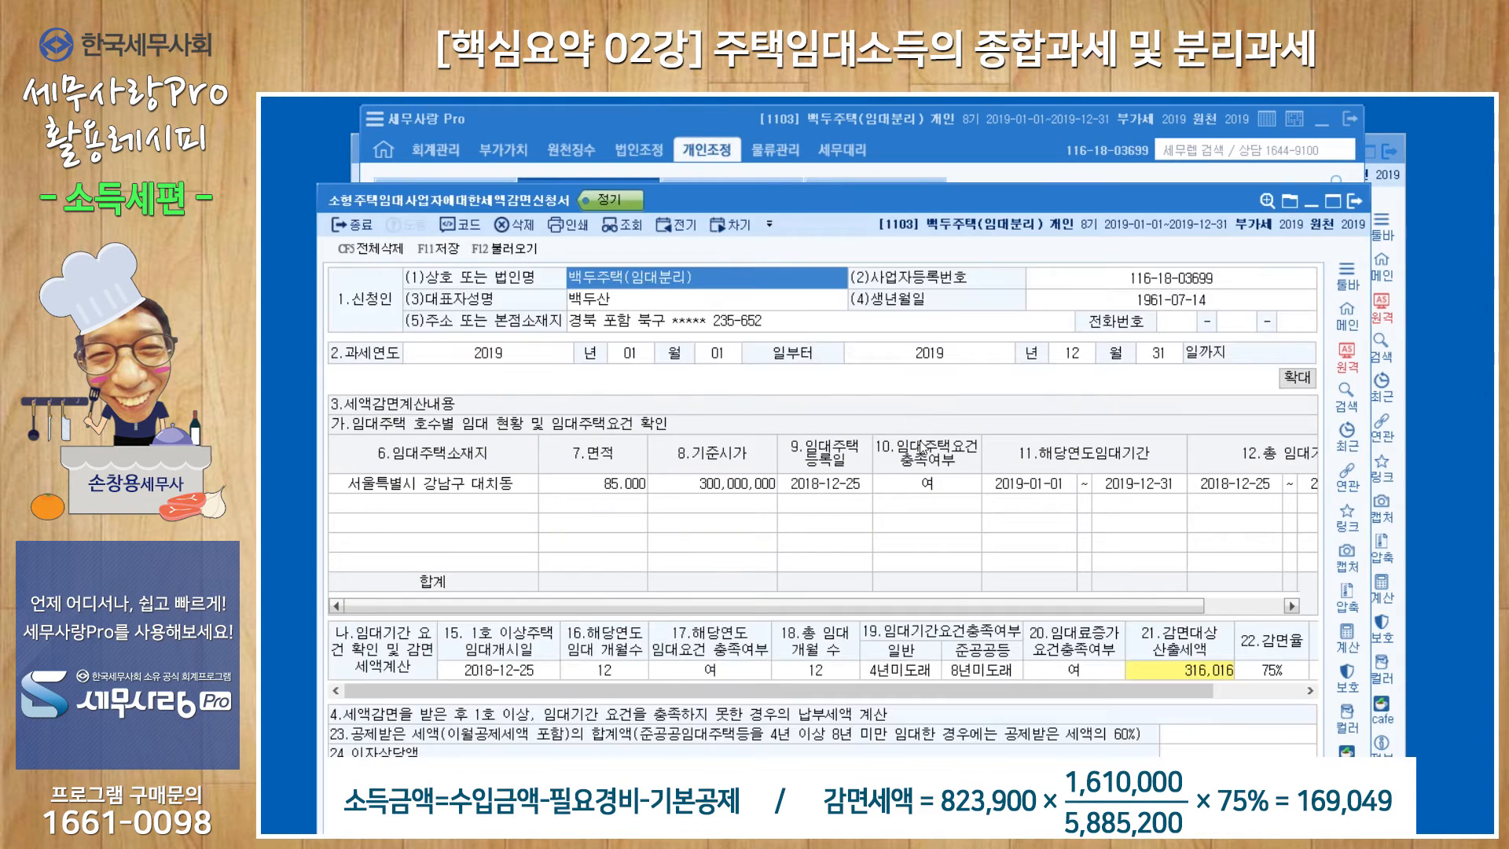
# Widen the reduction application to inspect the eligible rental income and the 감면대상산출세액 breakdown, and close the form.
pyautogui.moveTo(875, 199); pyautogui.dragTo(868, 136)
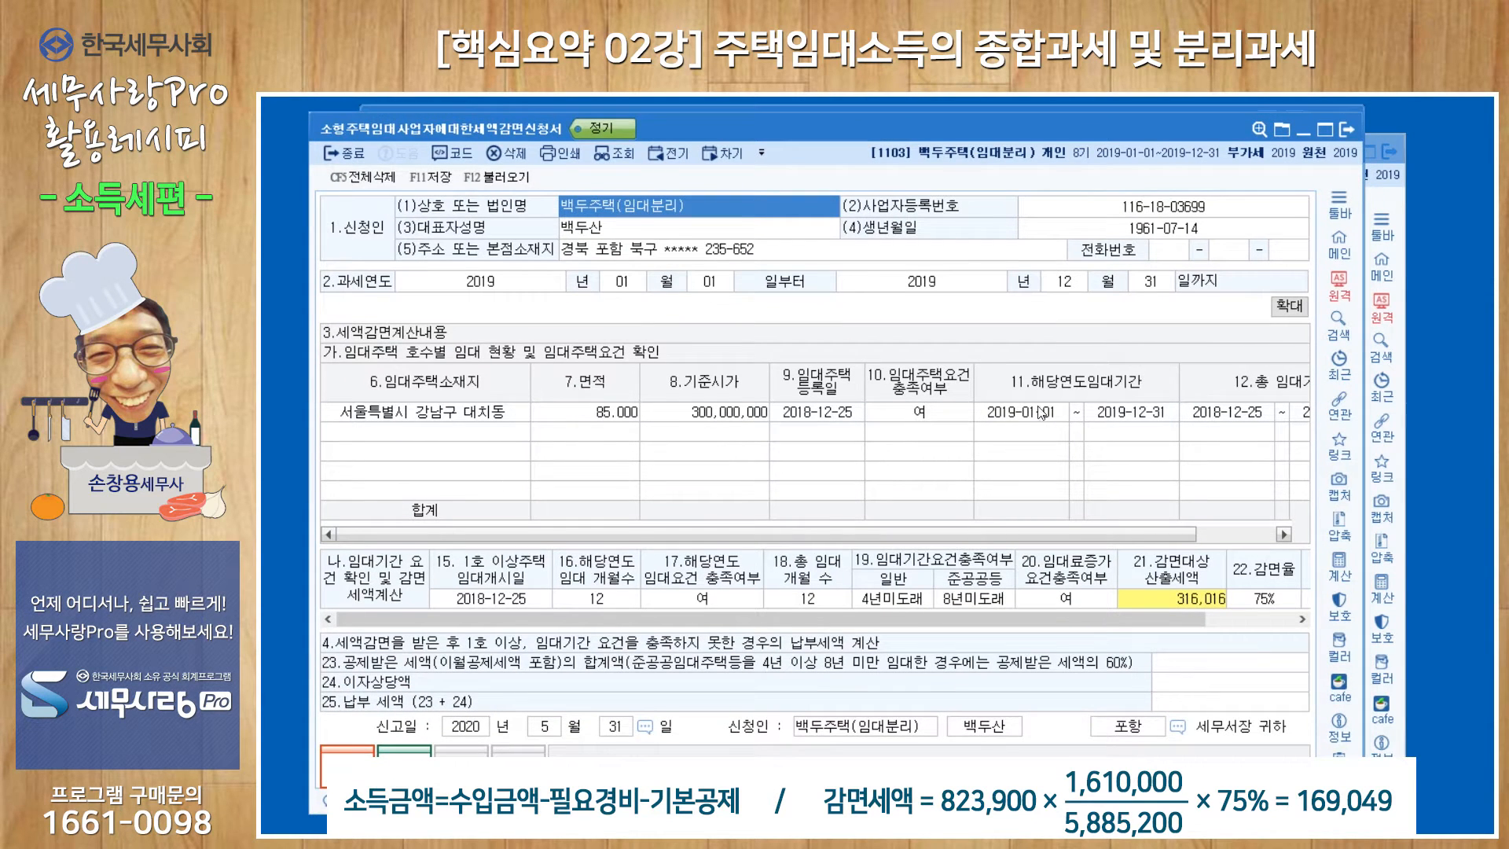
pyautogui.moveTo(1363, 436); pyautogui.dragTo(1490, 427)
pyautogui.click(1412, 419)
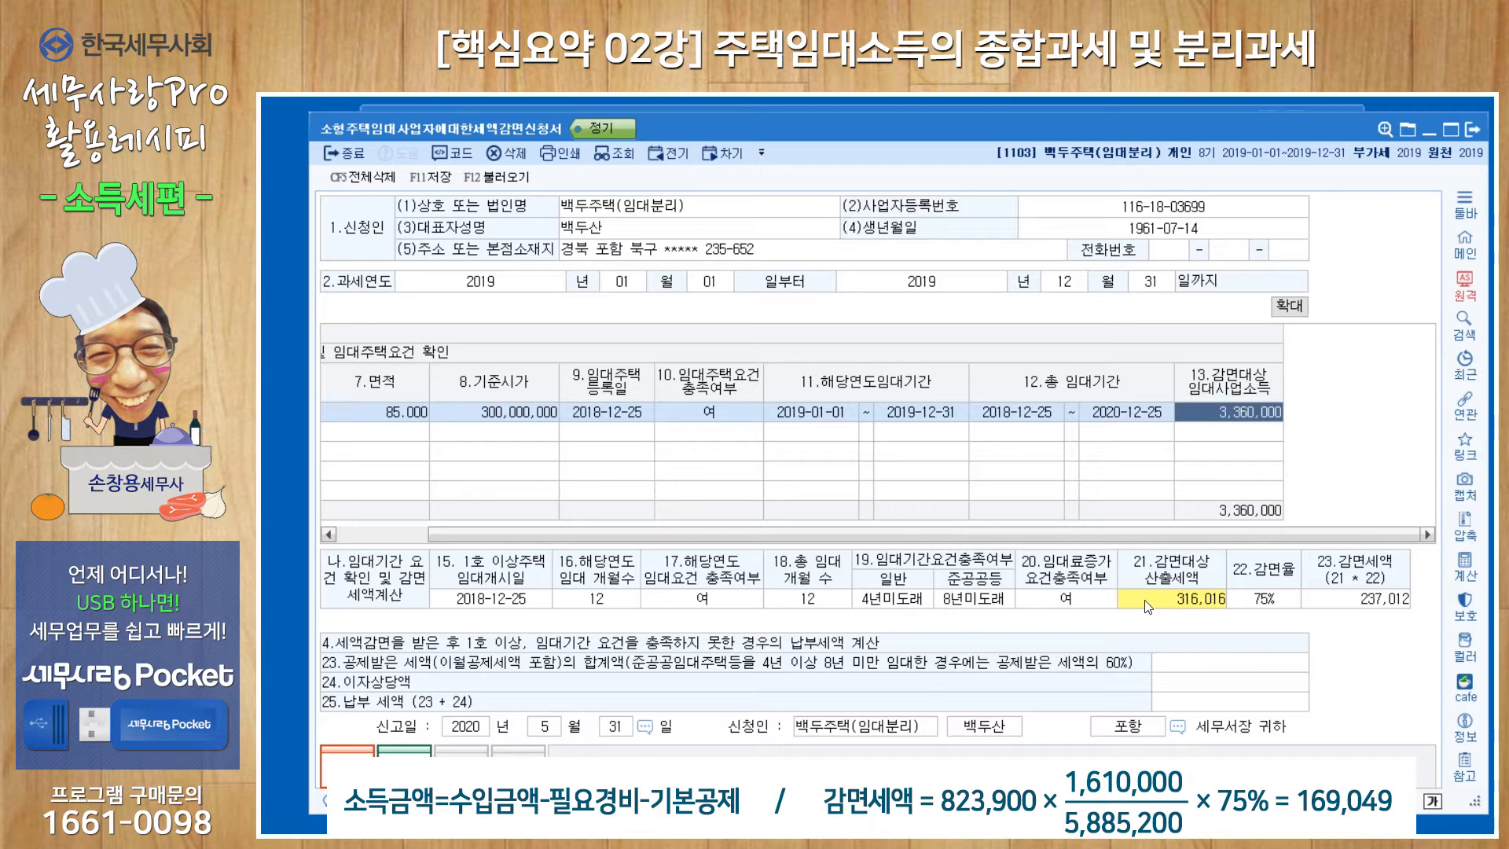
pyautogui.doubleClick(1187, 605)
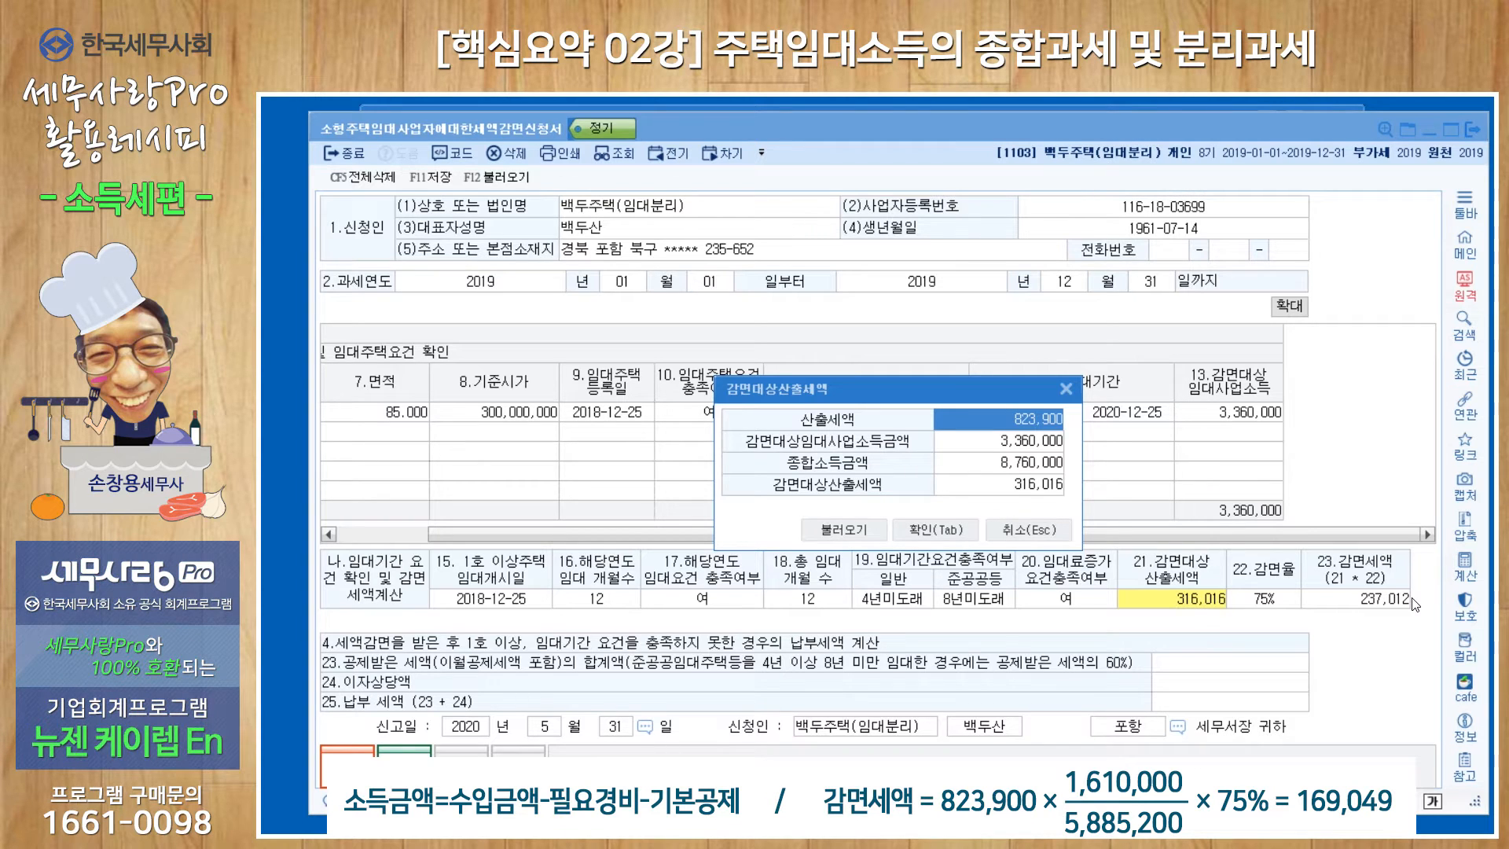
pyautogui.click(1065, 390)
pyautogui.click(1470, 130)
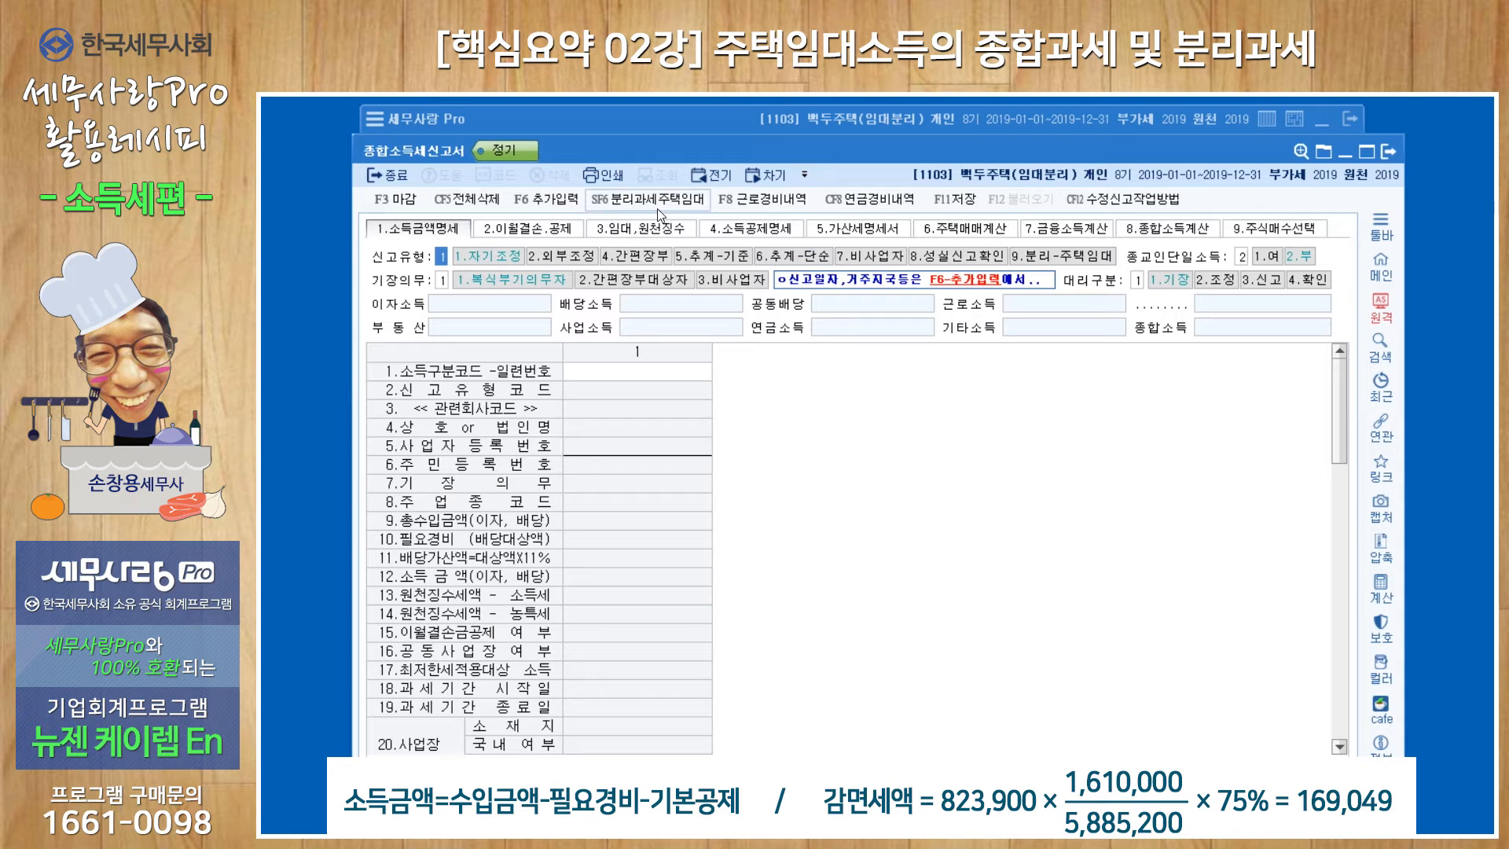
# Reopen the separate-taxation rental tax calculation, check its tax reduction and the rural special tax base, and close it.
pyautogui.click(654, 201)
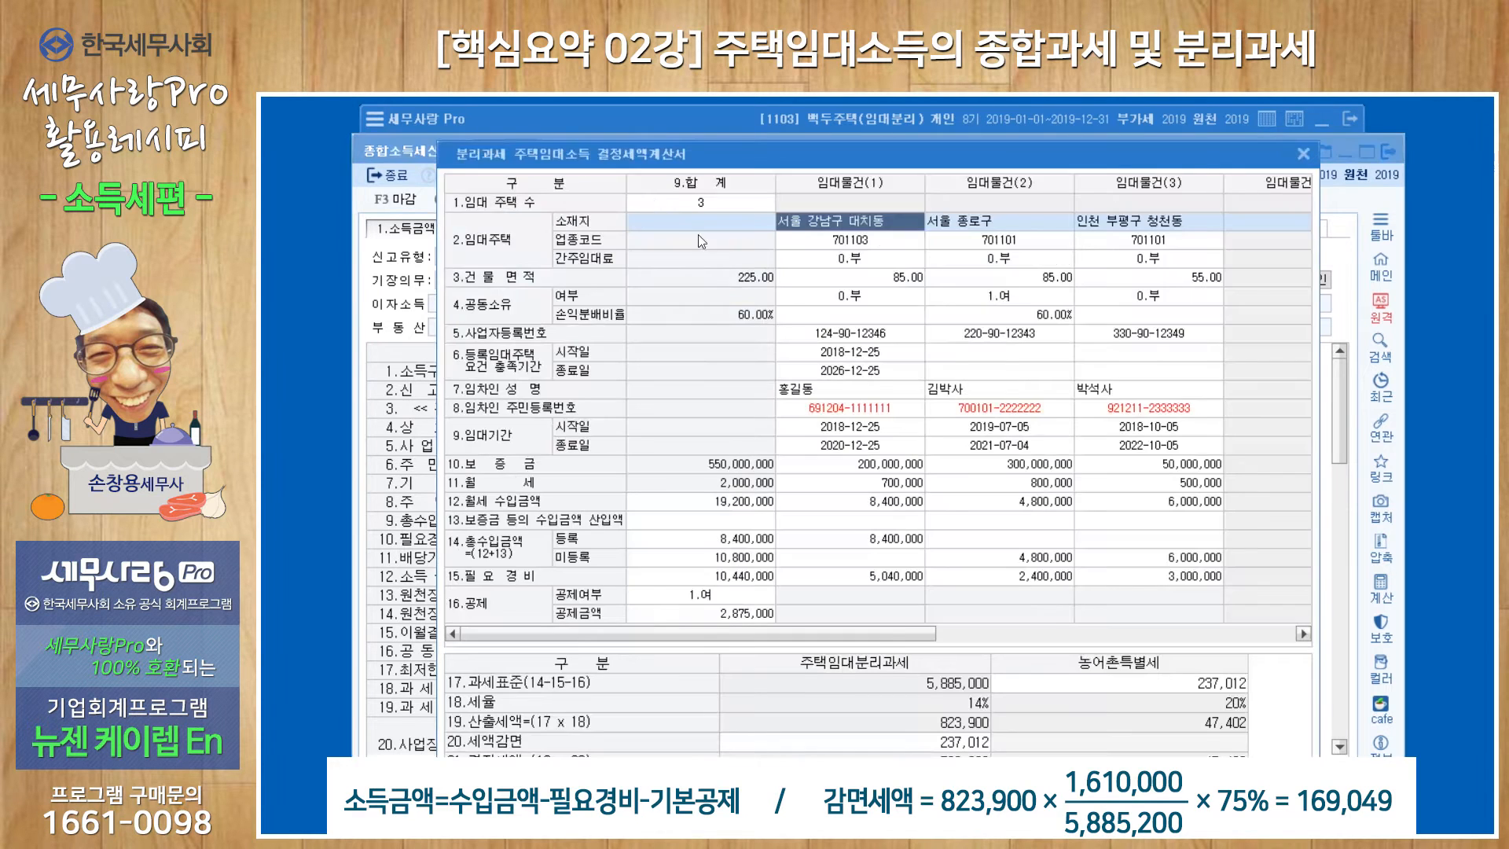
pyautogui.click(953, 750)
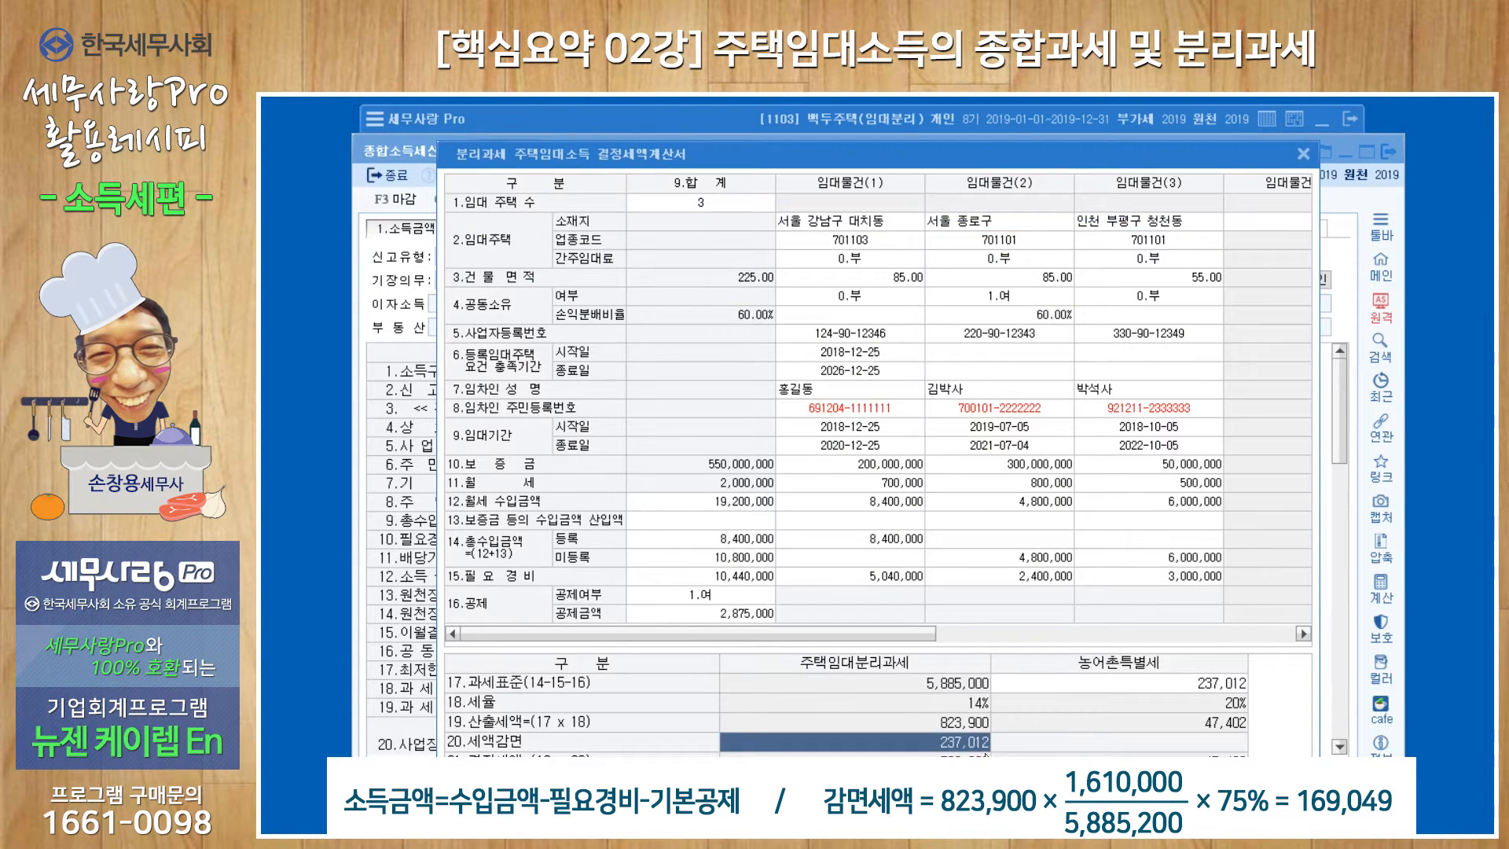
pyautogui.click(1179, 686)
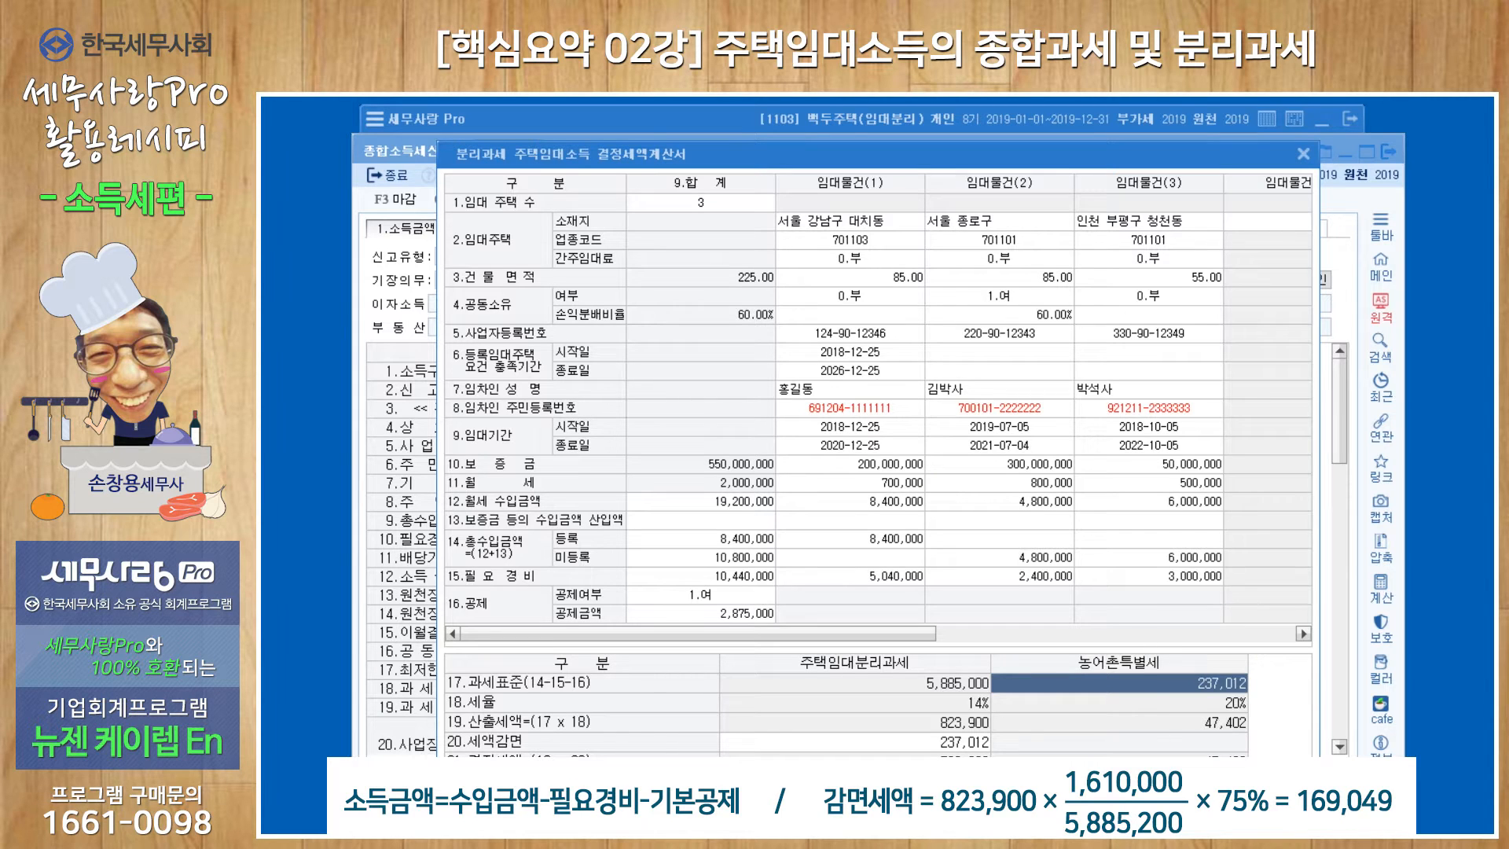
pyautogui.click(871, 811)
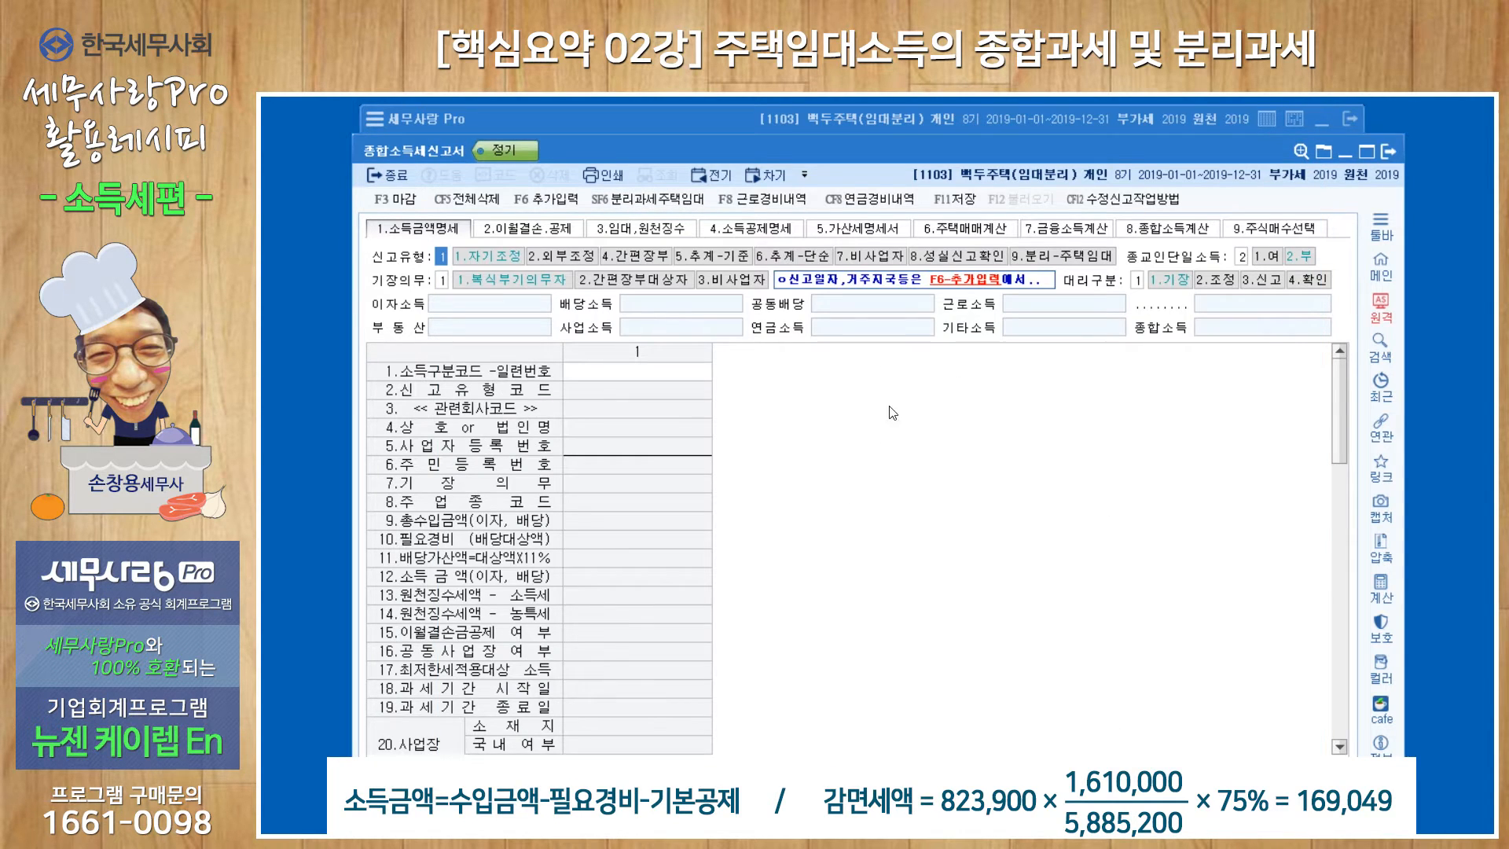
# Review the 8.종합소득계산 sheet of the income tax return, and bring up the separate-taxation rental tax calculation for comparison.
pyautogui.click(1183, 230)
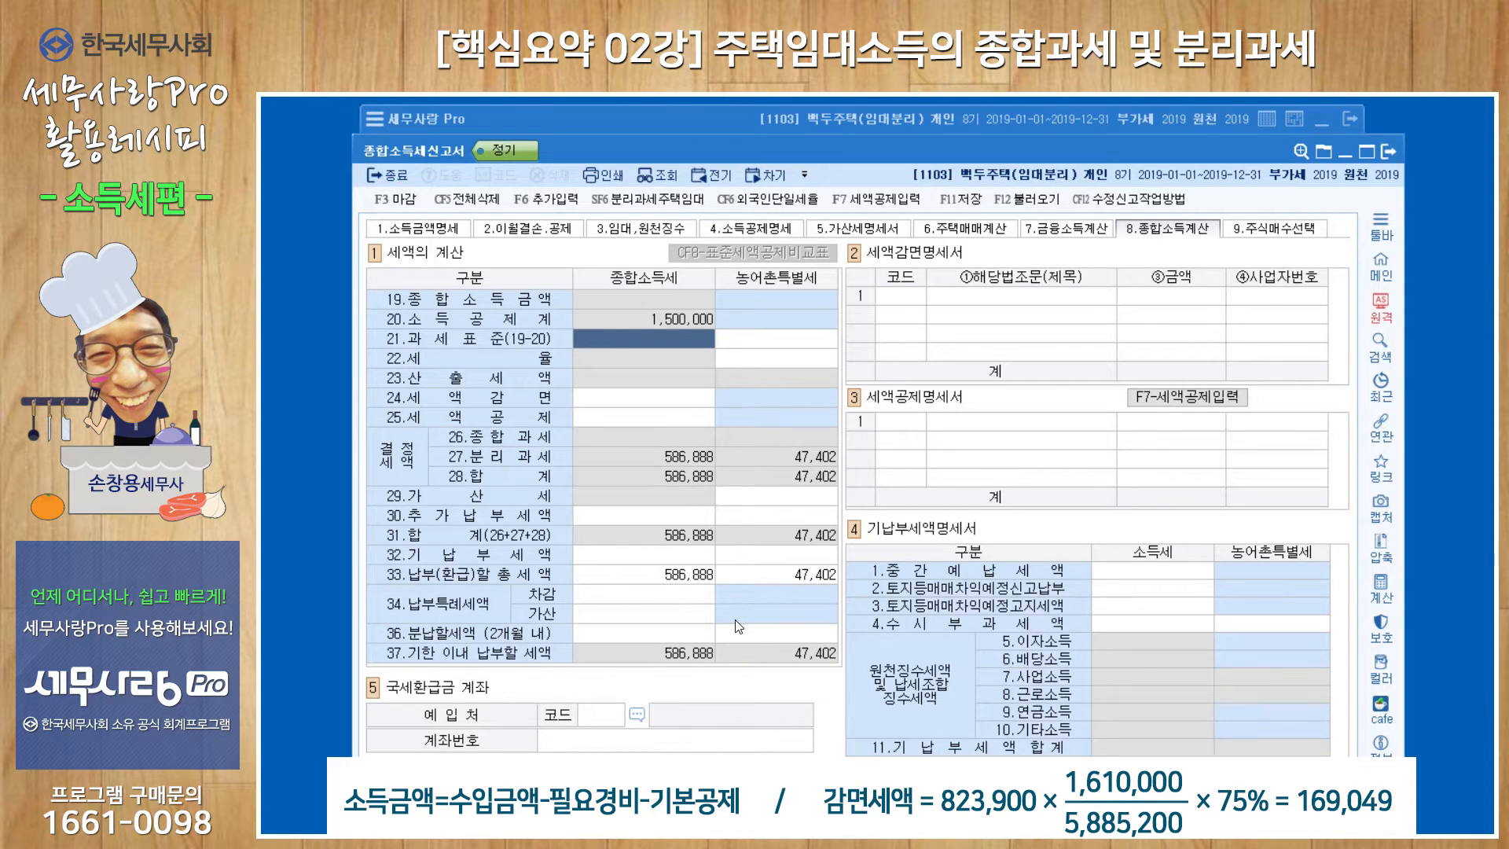
pyautogui.click(664, 203)
pyautogui.moveTo(812, 154); pyautogui.dragTo(771, 141)
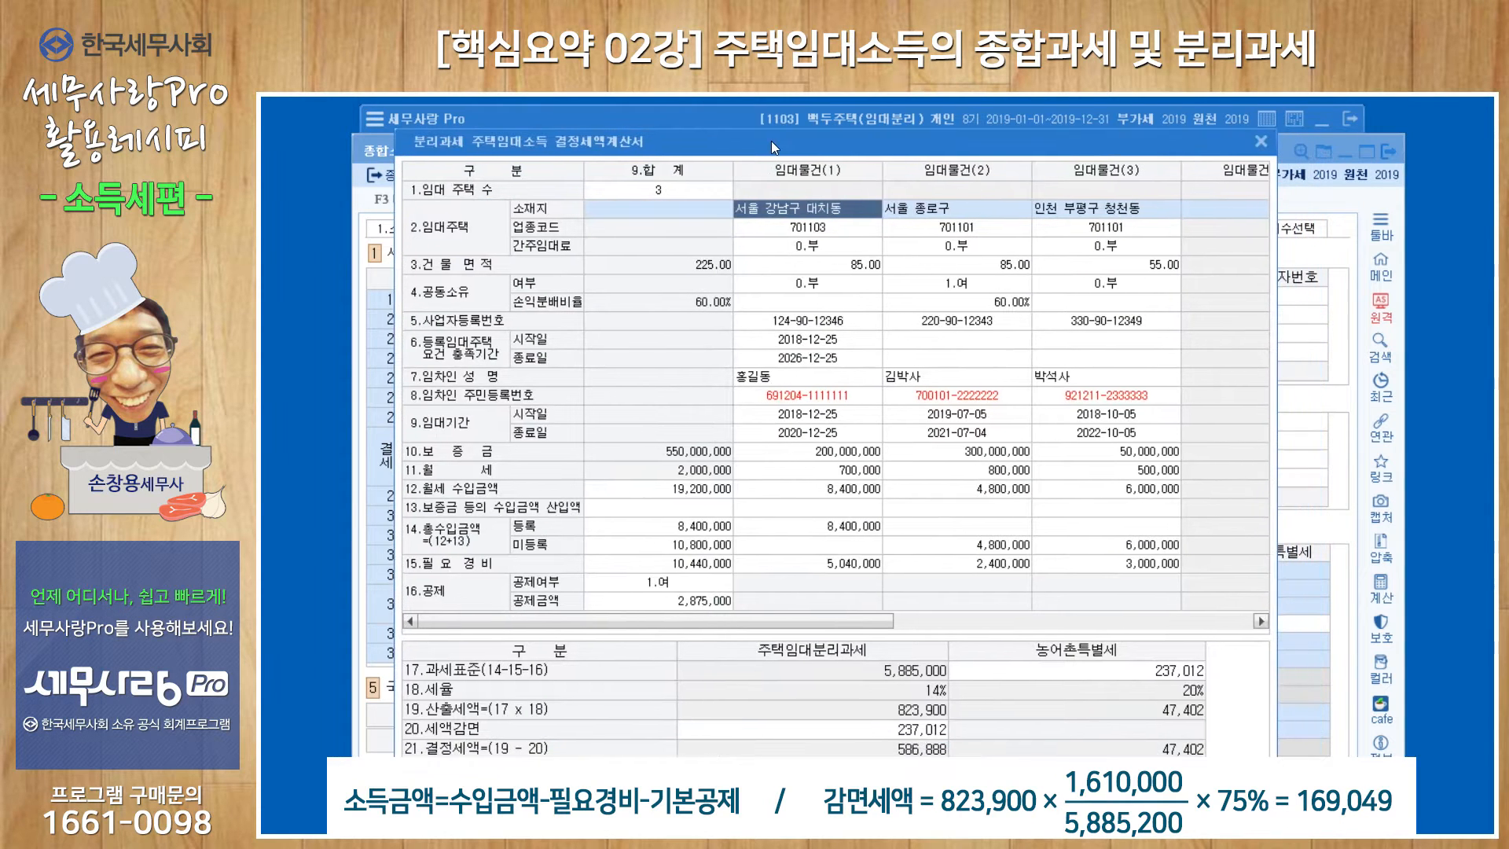
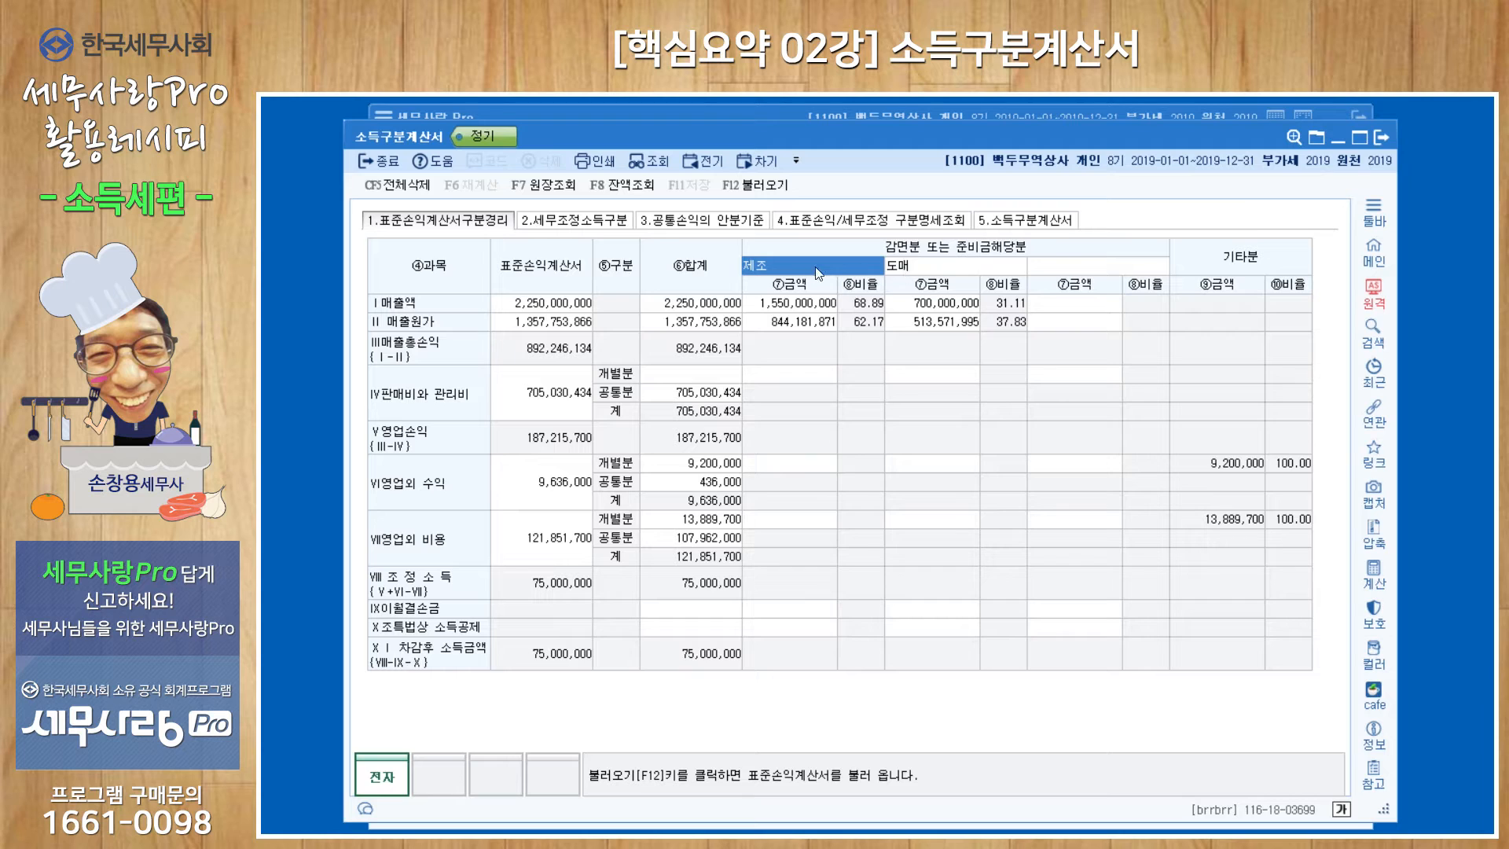
# Check the 제조 and 도매 category headings and their 매출액 and 매출원가 amounts in the 1.표준손익계산서구분경리 sheet.
pyautogui.press('Return')
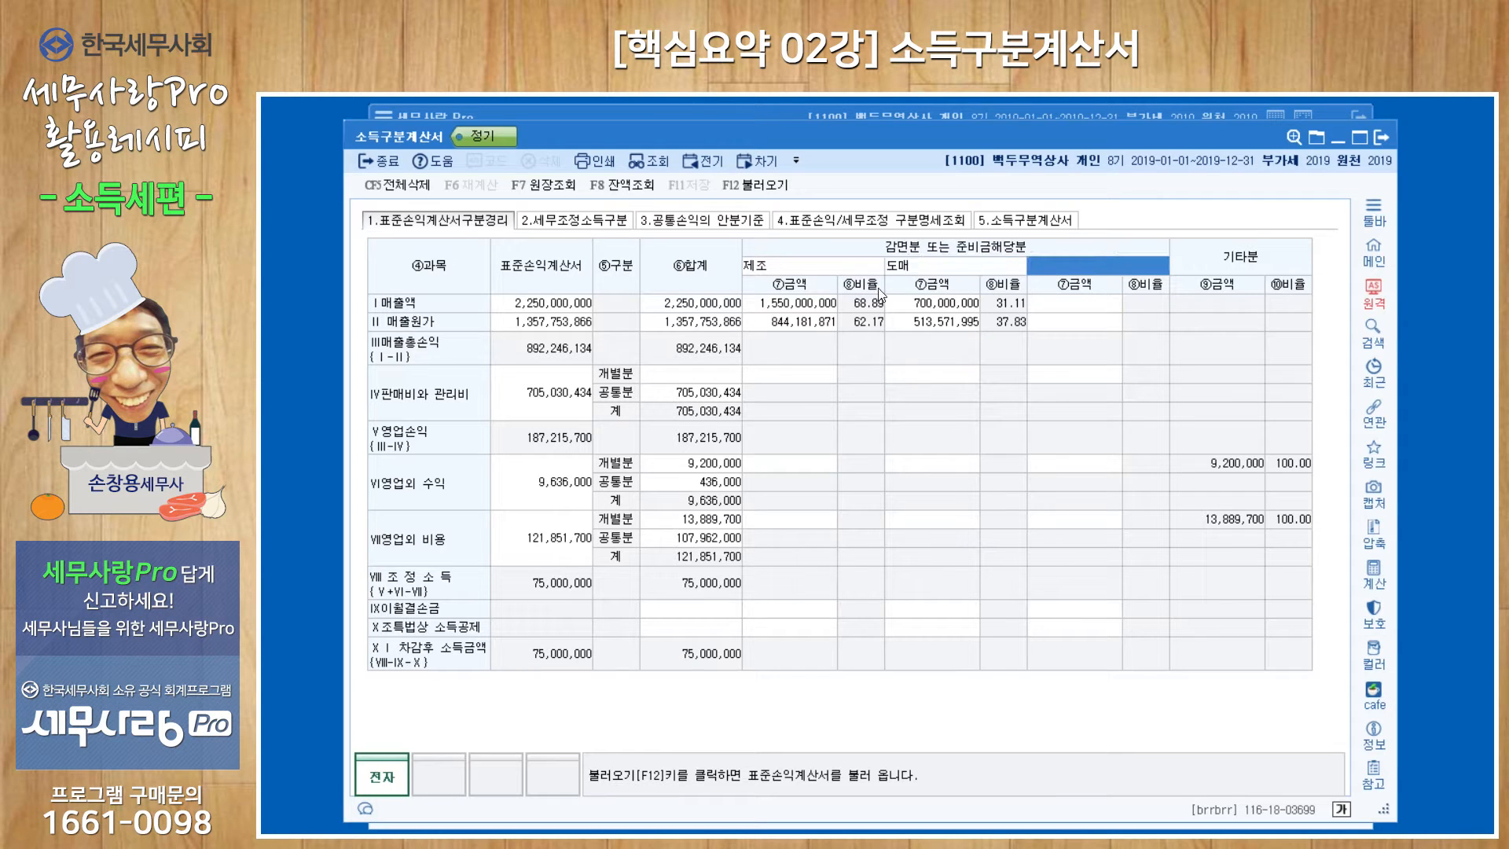
pyautogui.click(828, 271)
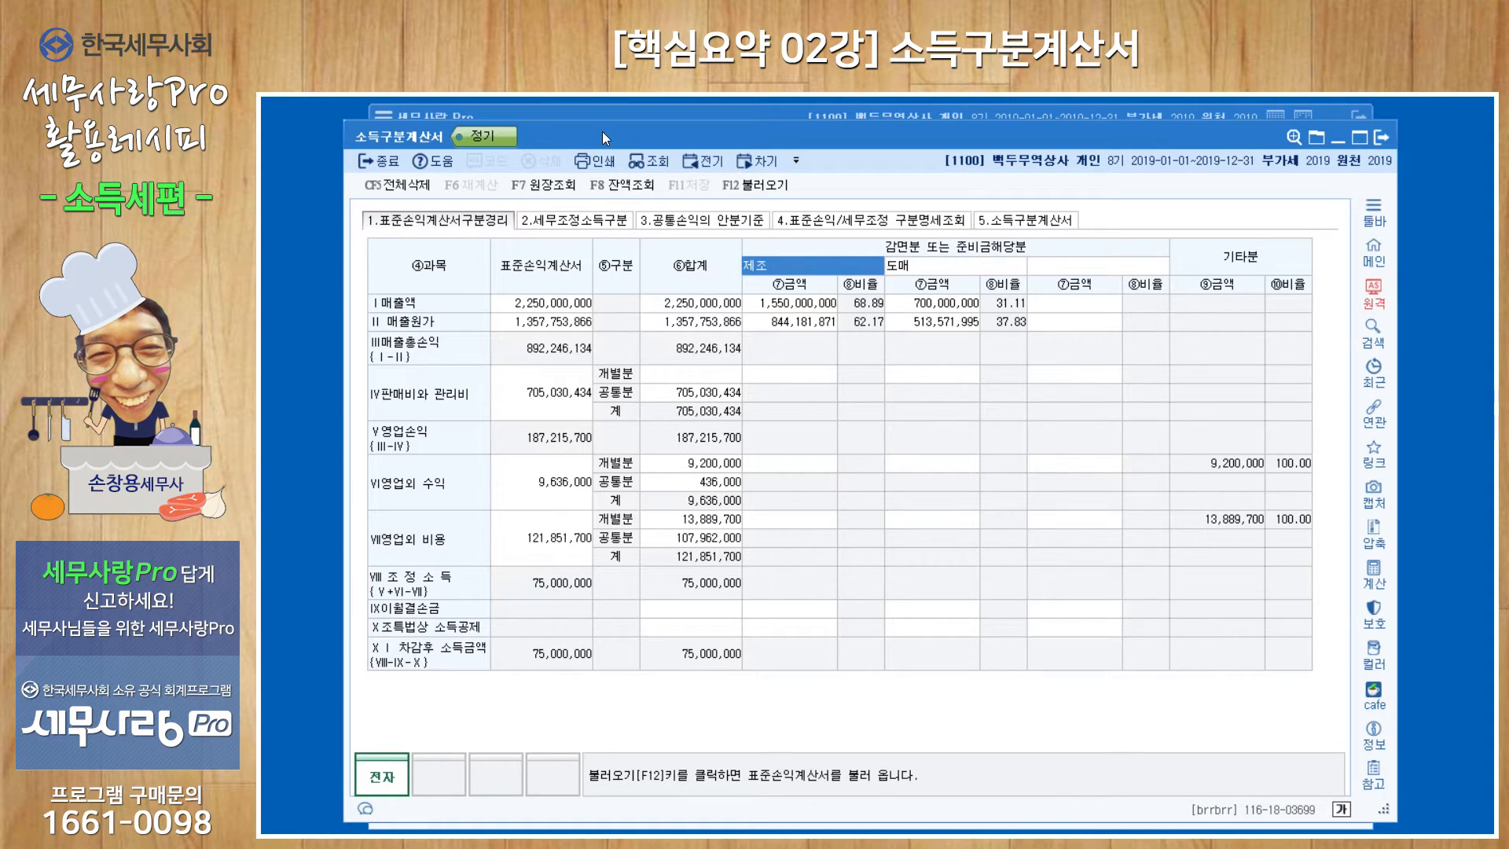
pyautogui.click(908, 267)
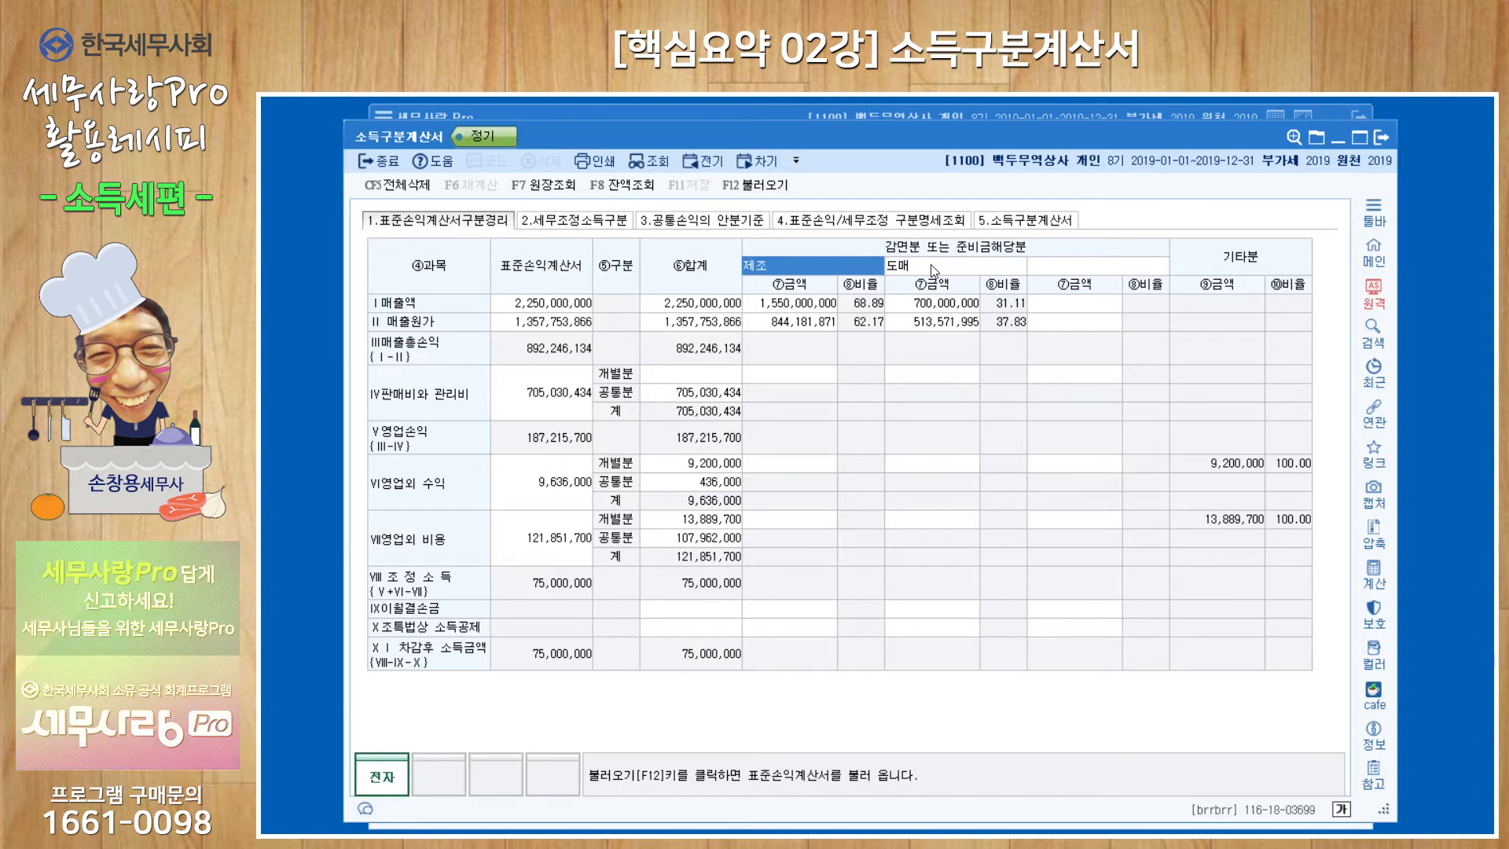
pyautogui.click(816, 305)
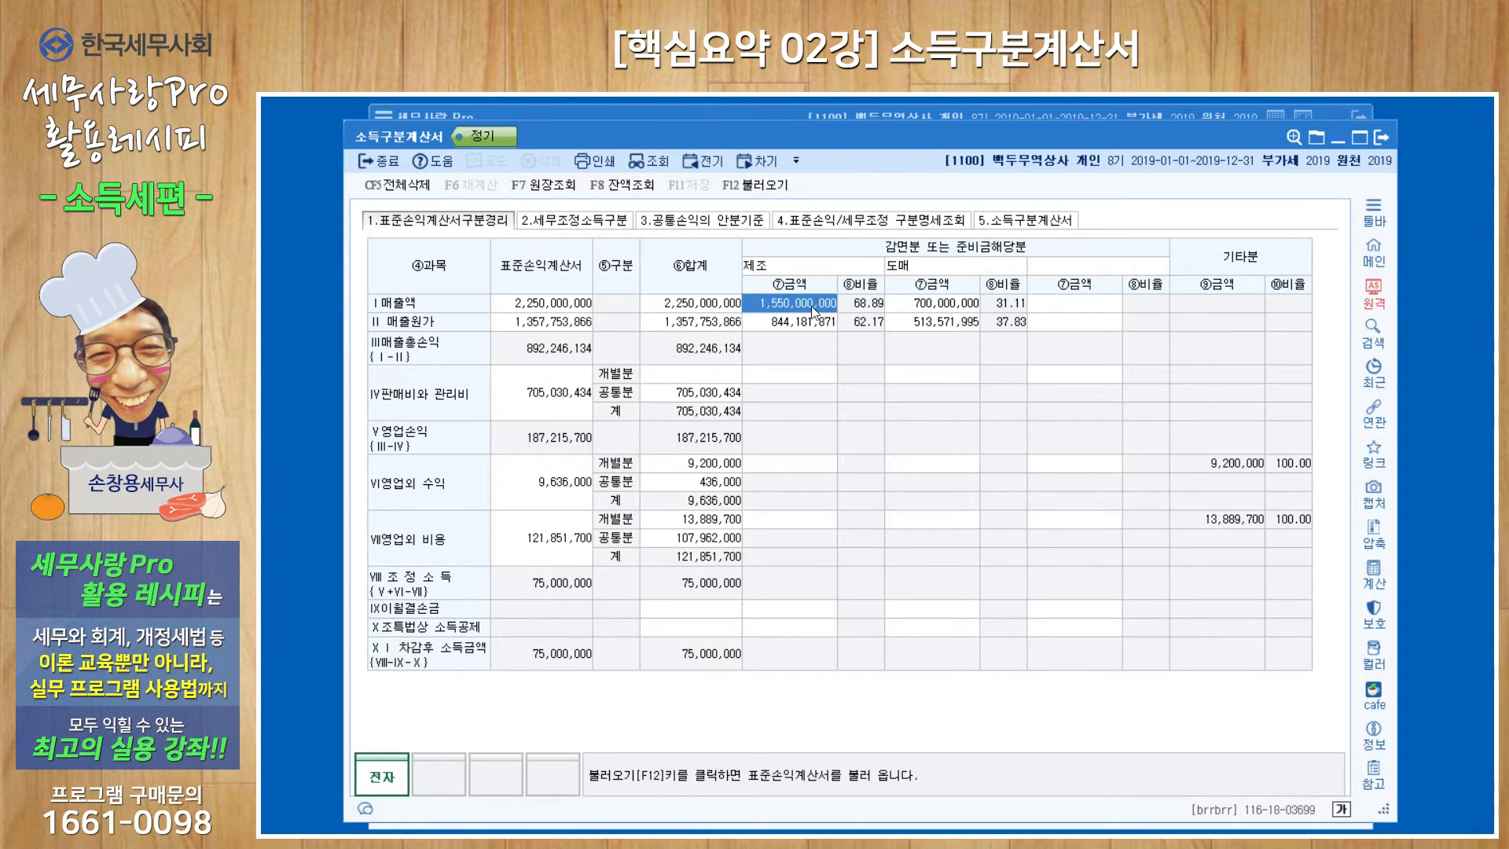
pyautogui.click(811, 322)
pyautogui.click(814, 305)
pyautogui.click(930, 305)
pyautogui.click(932, 326)
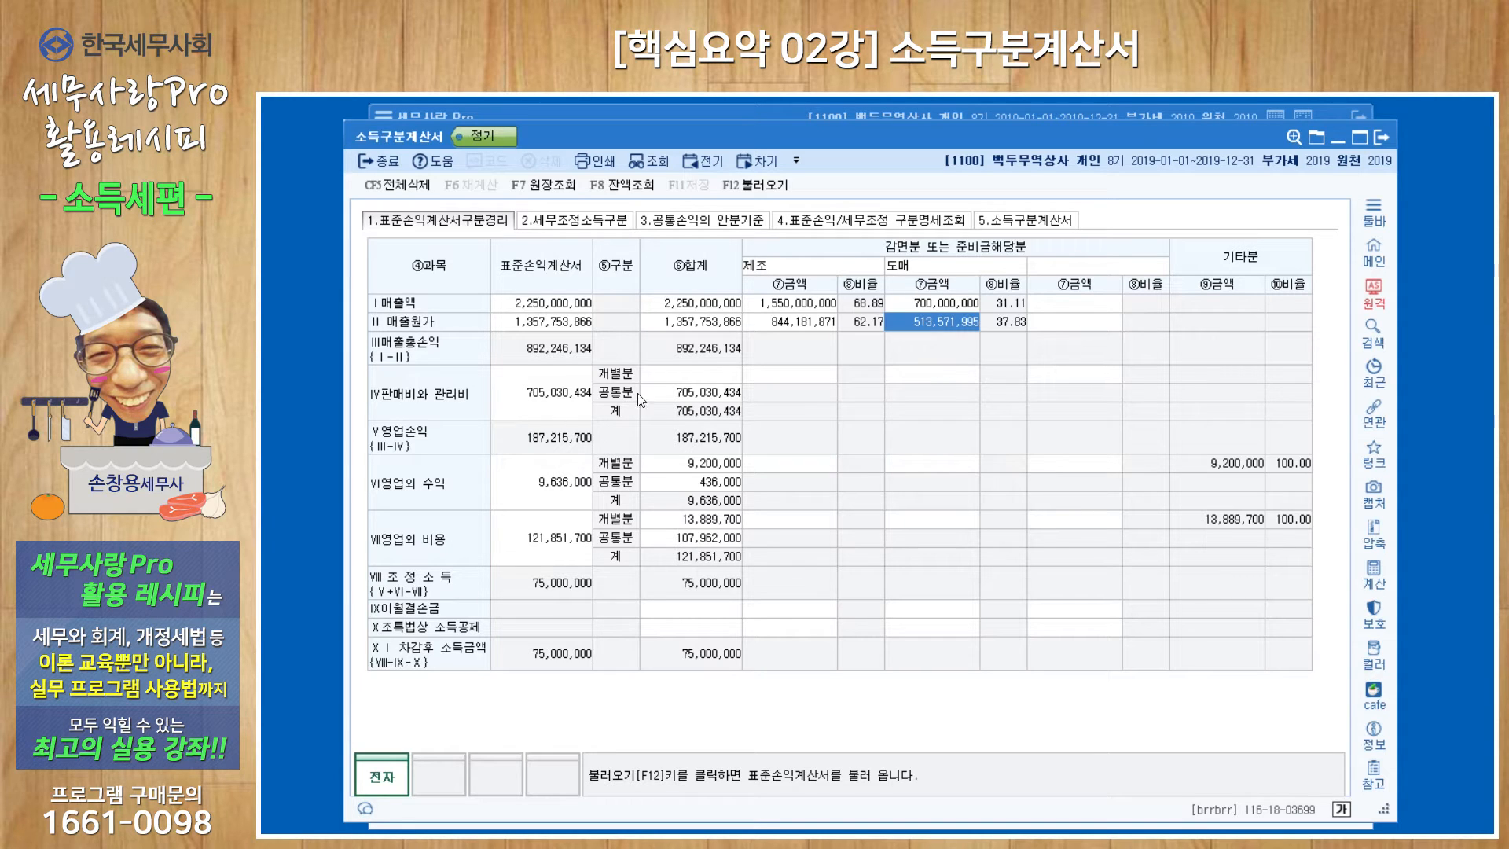
# Examine how 판매비와 관리비 and 영업외 수익 are split into 개별분 and 공통분 in the 합계 column.
pyautogui.click(681, 393)
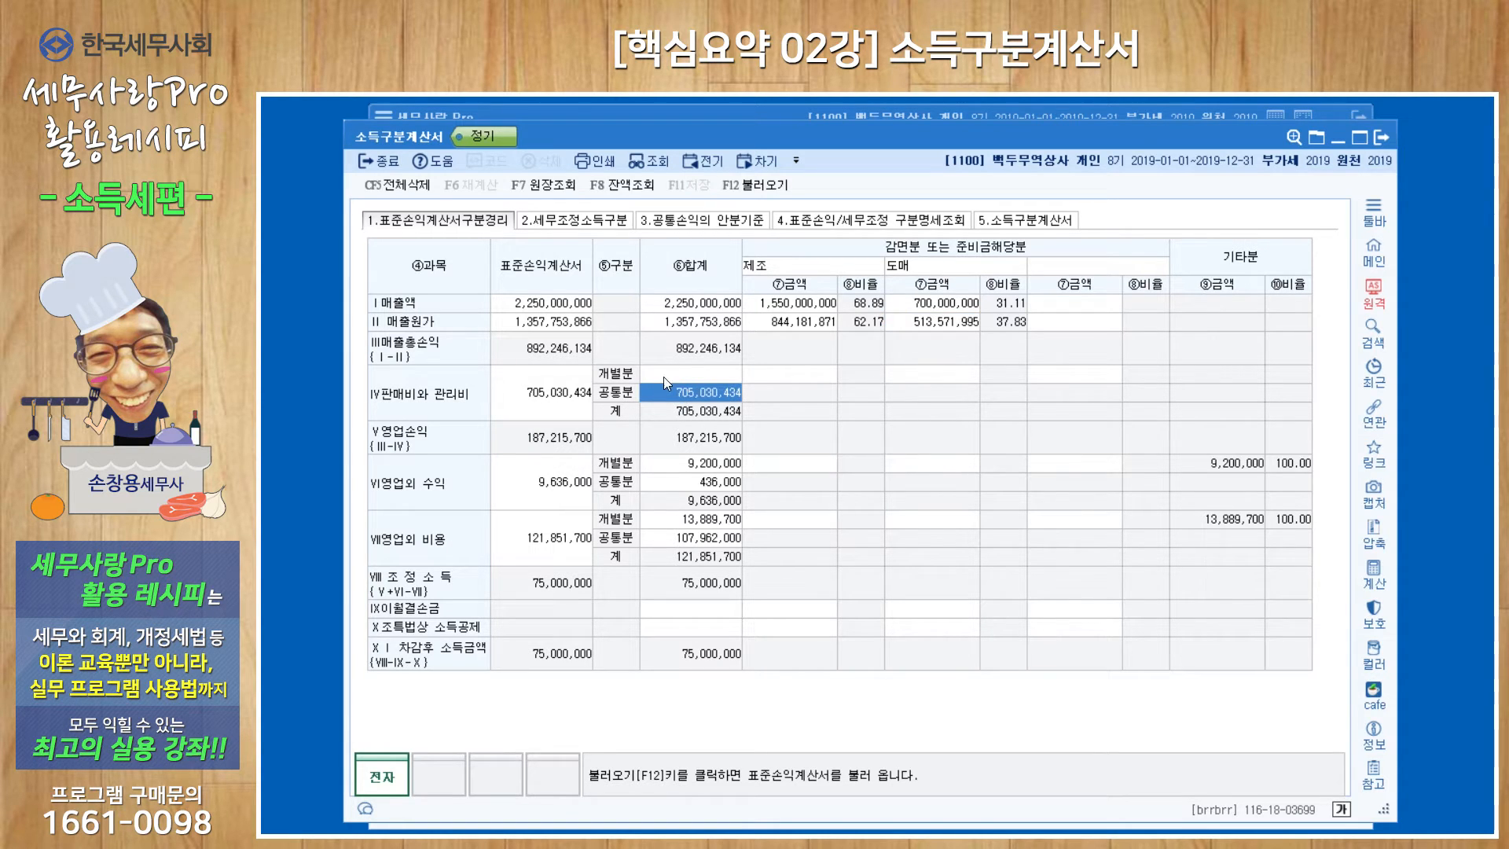
pyautogui.click(664, 376)
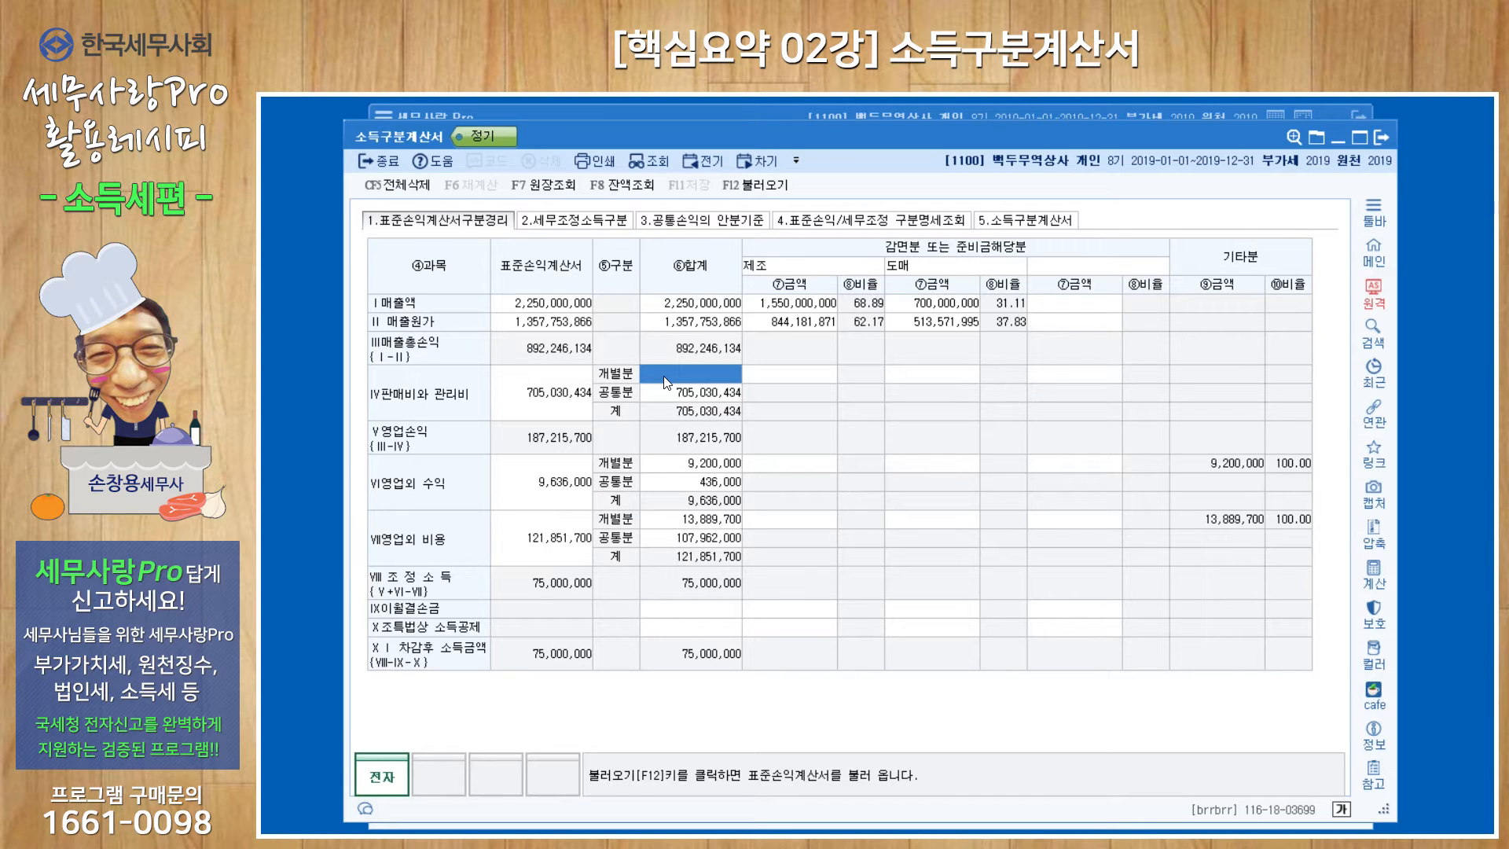
pyautogui.click(704, 482)
pyautogui.click(705, 465)
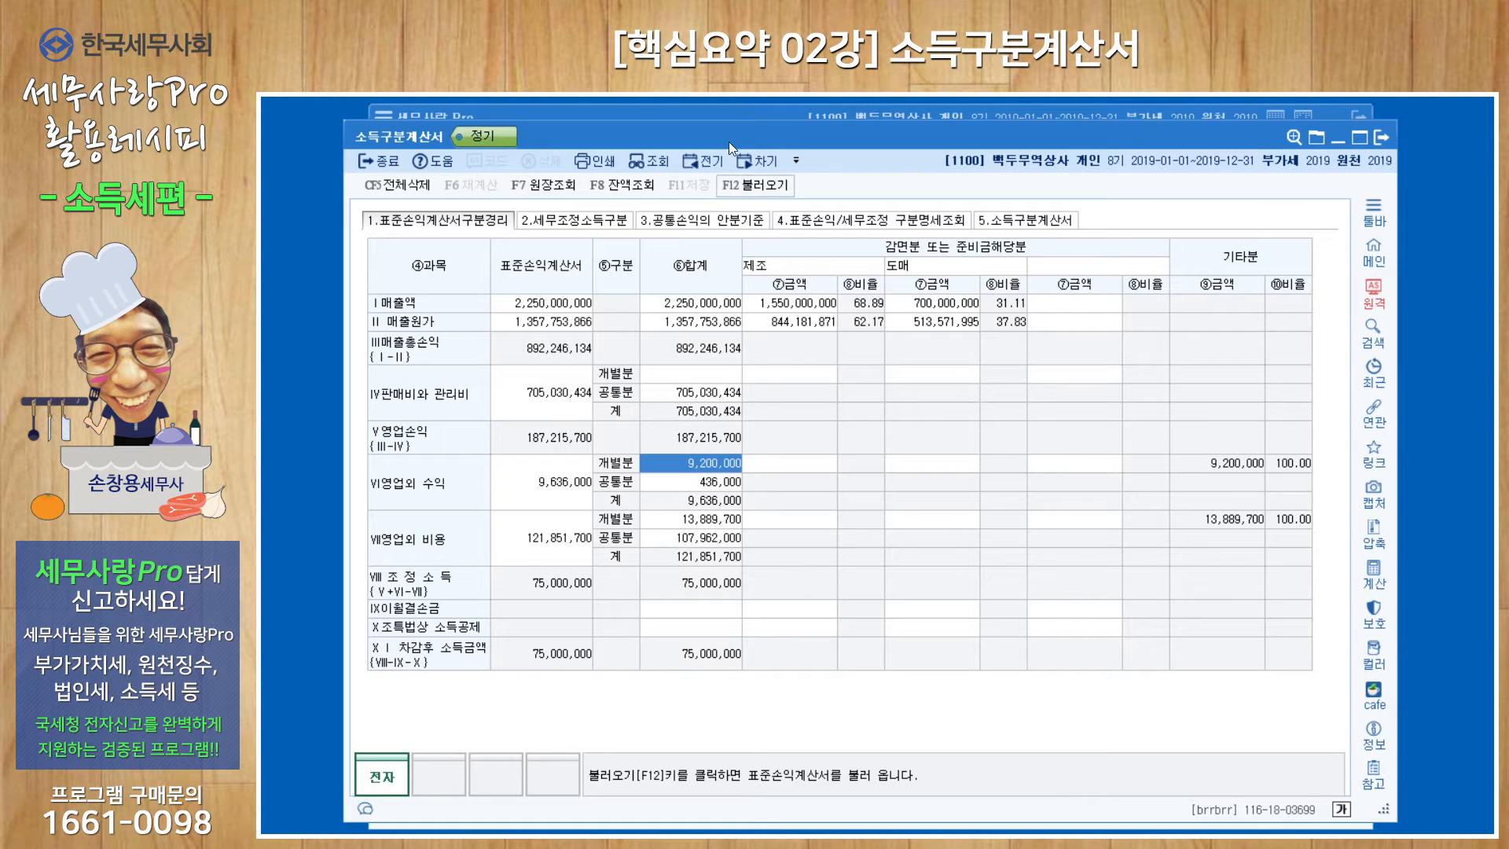
# Open the 손익계산서 from the accounting module and display it for December 2019 down to the 영업외수익 section.
pyautogui.click(732, 113)
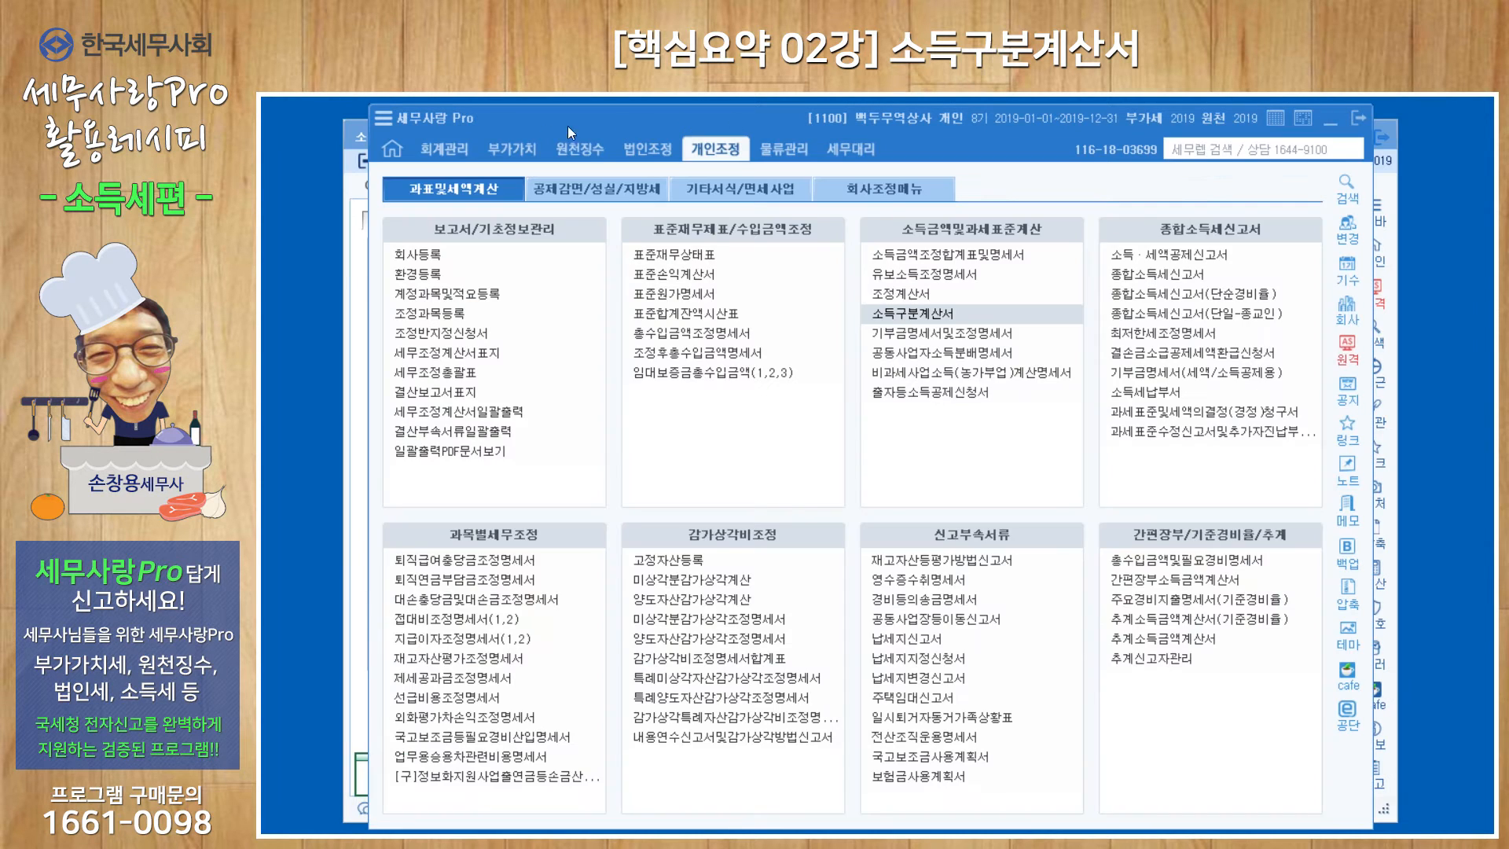
pyautogui.click(450, 148)
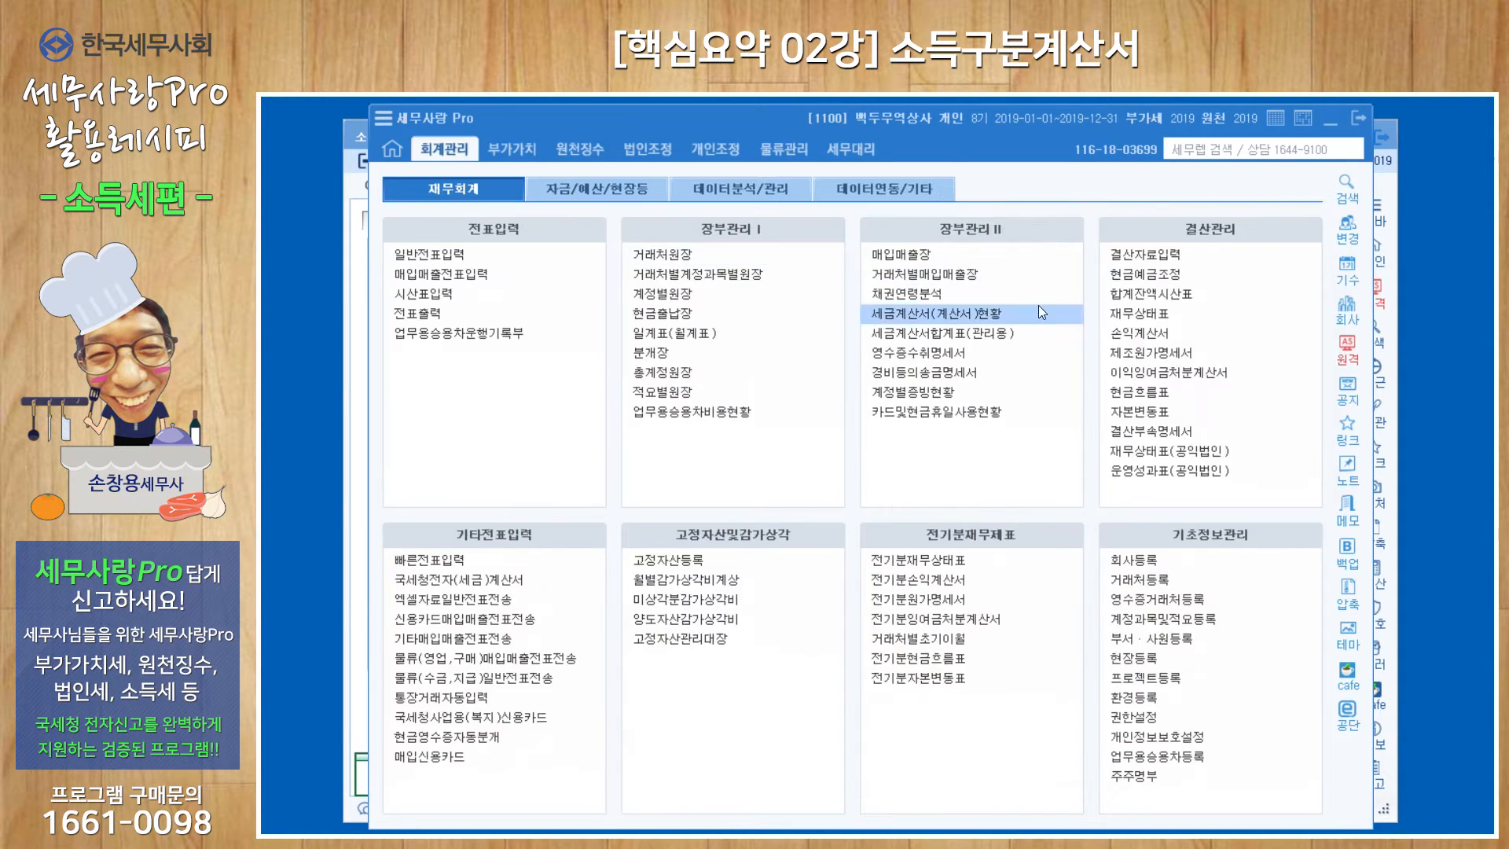
pyautogui.click(1124, 341)
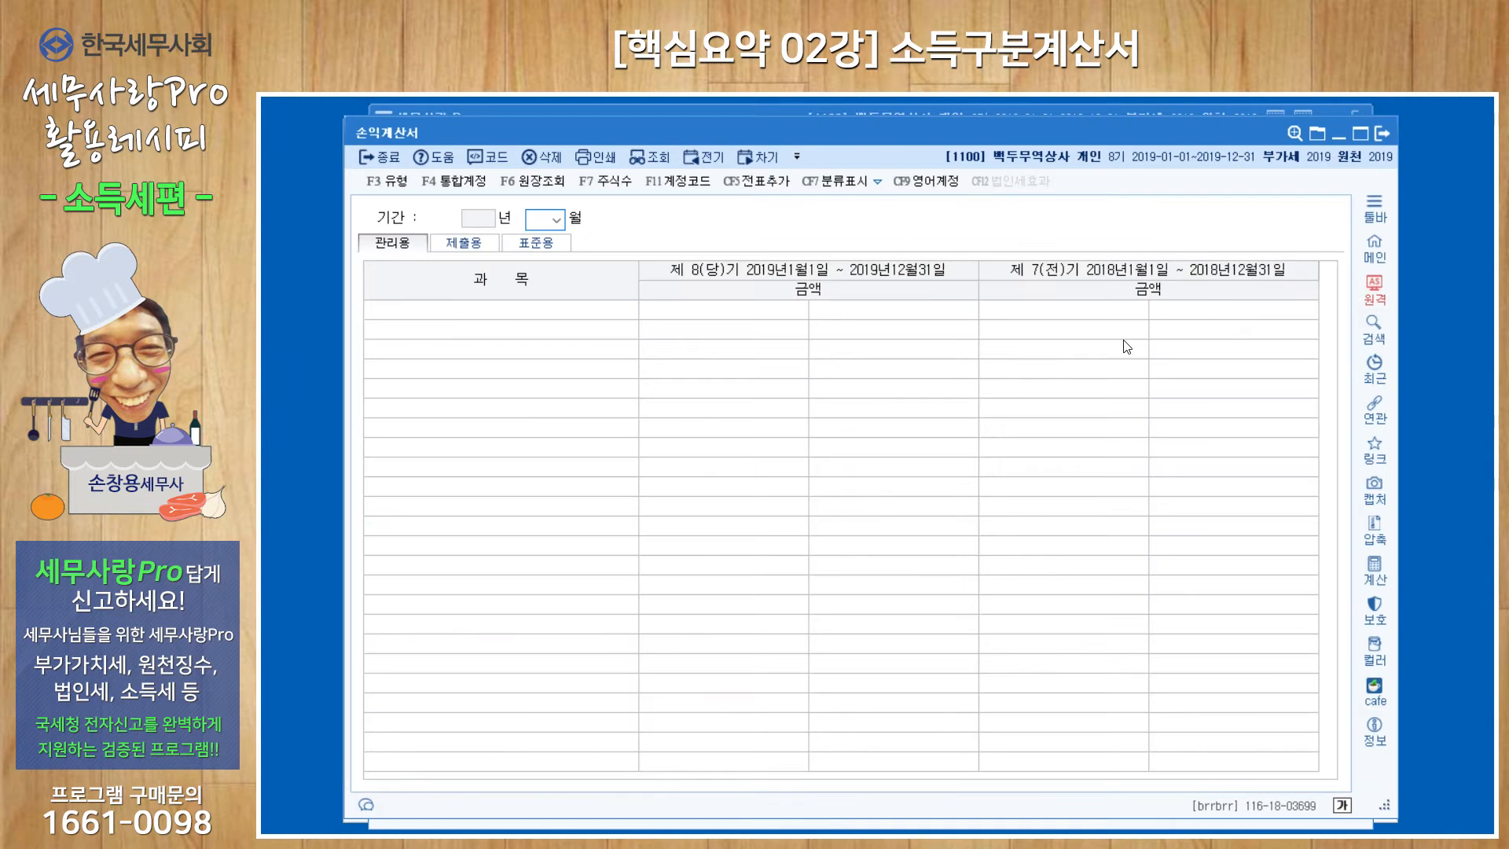
pyautogui.scroll(-12, 1125, 346)
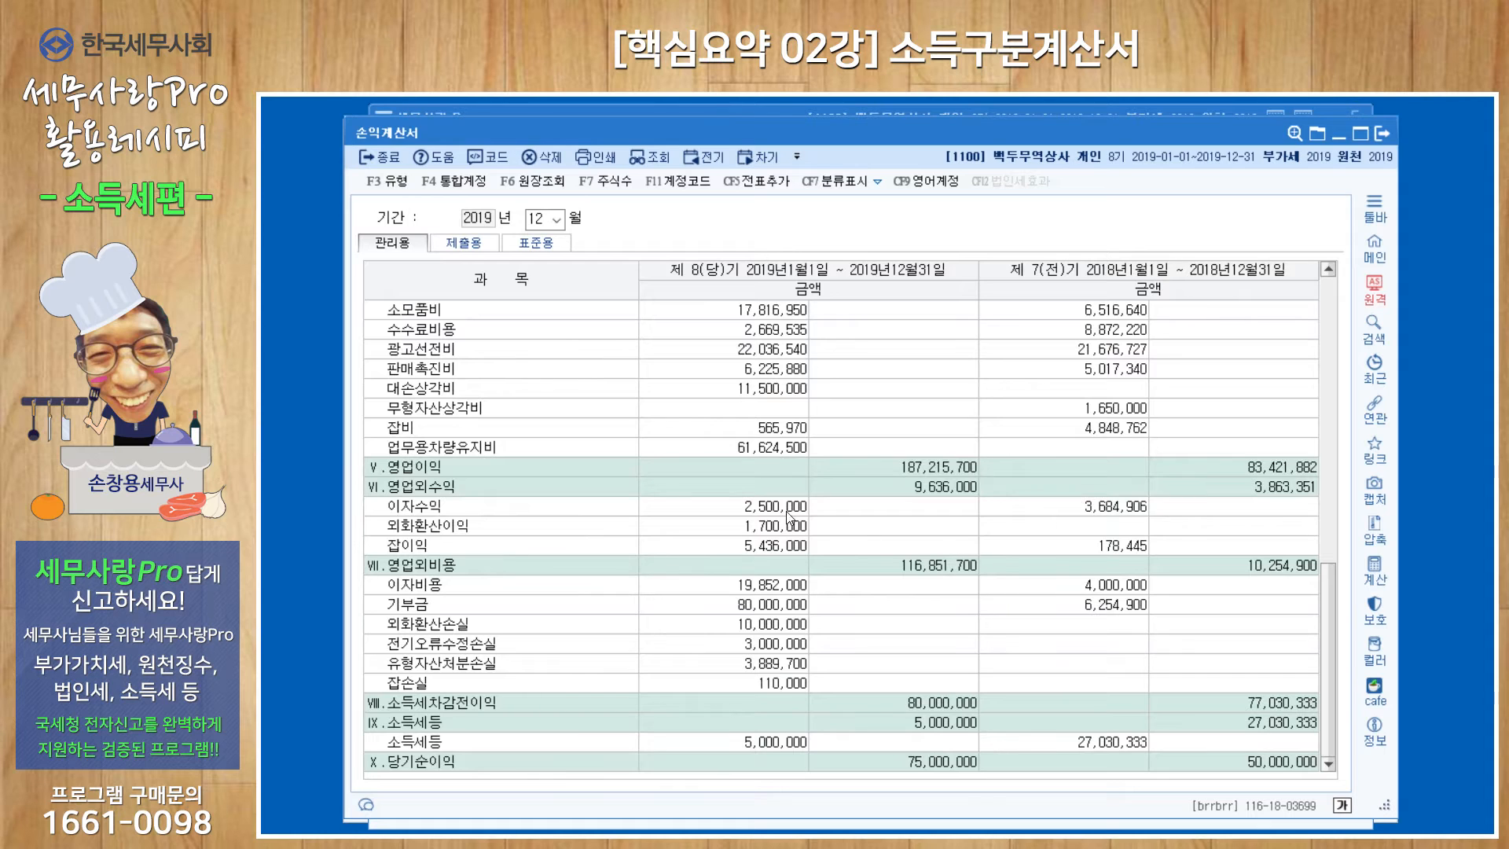
# Check 이자수익 and the full 잡이익 ledger in the income statement, and return to the 소득구분계산서.
pyautogui.click(788, 511)
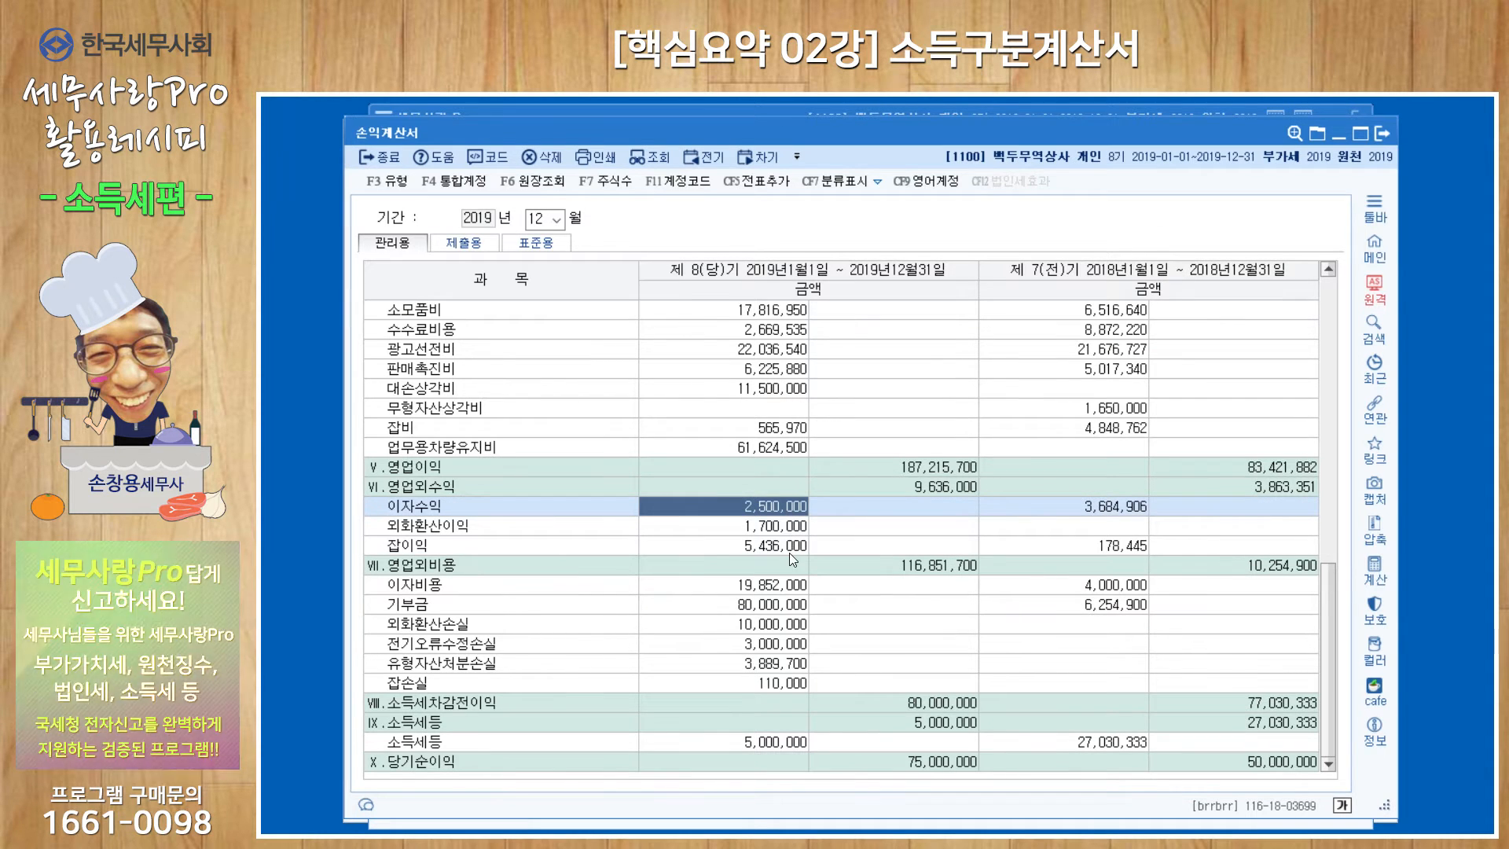
pyautogui.click(789, 545)
pyautogui.doubleClick(789, 545)
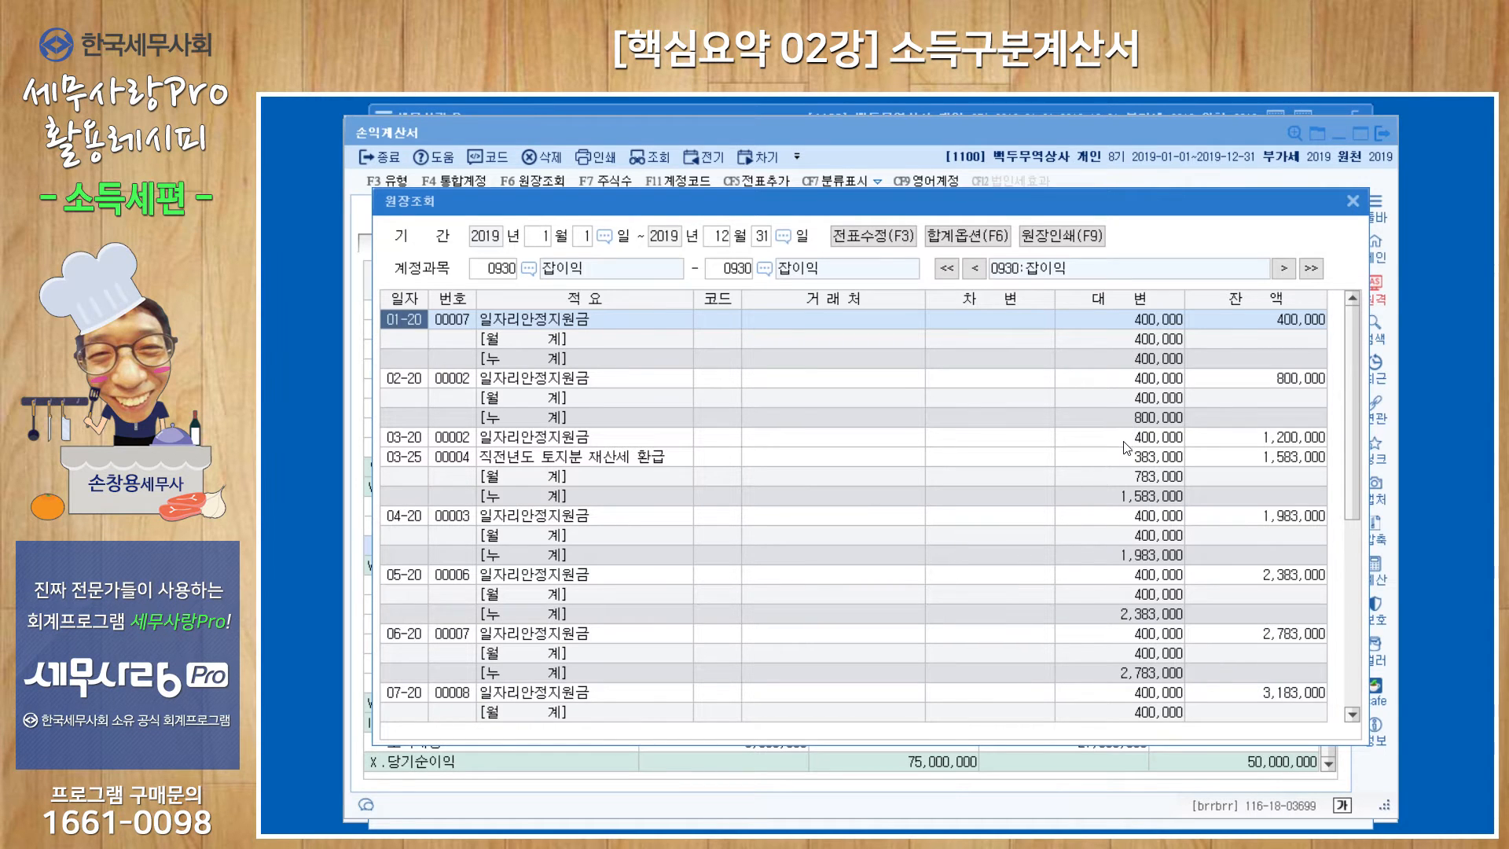
pyautogui.scroll(-6, 1127, 451)
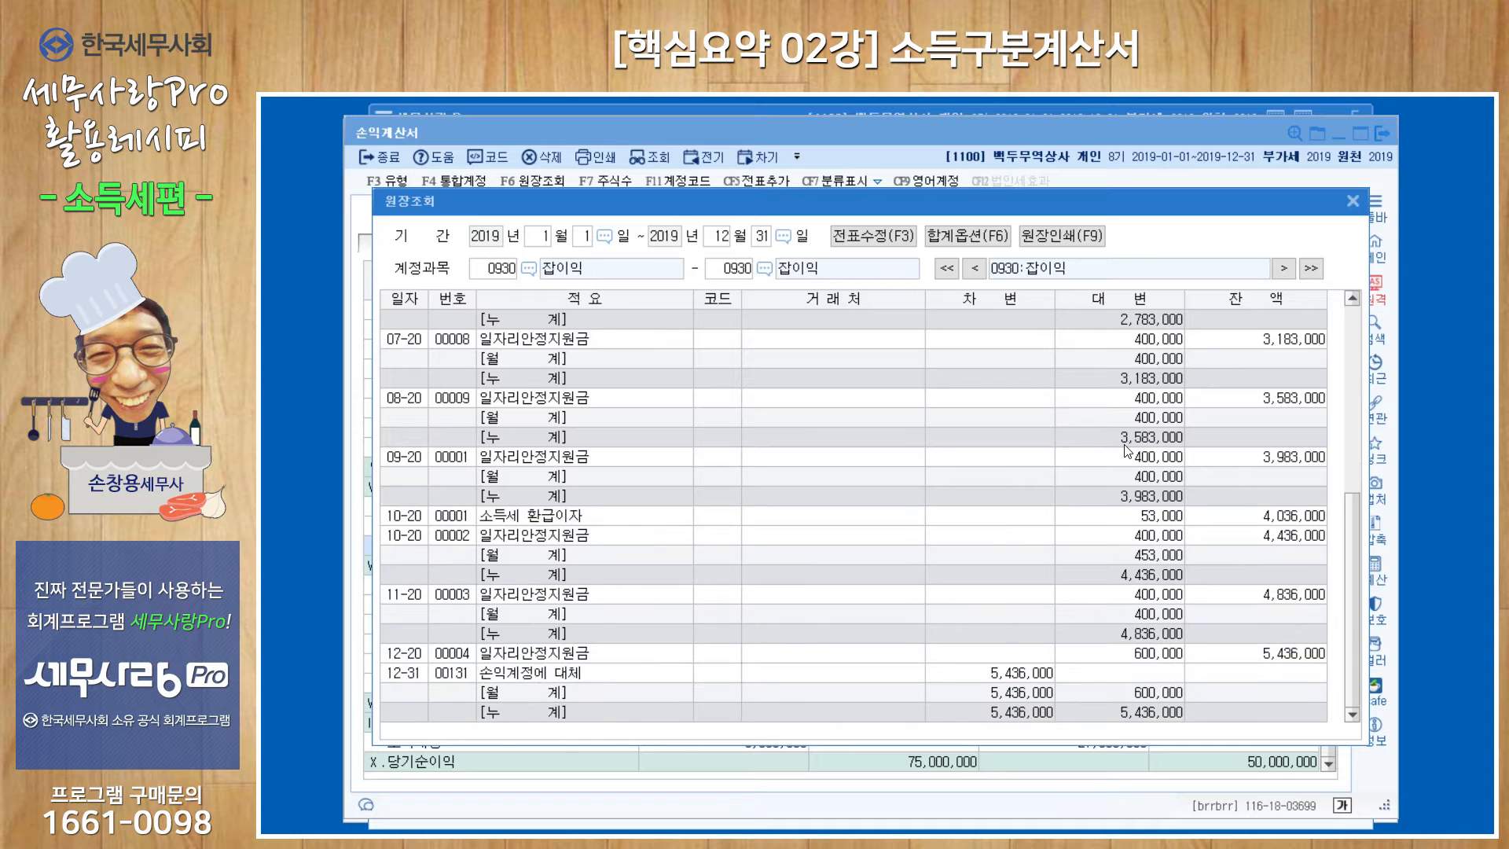
pyautogui.click(1352, 202)
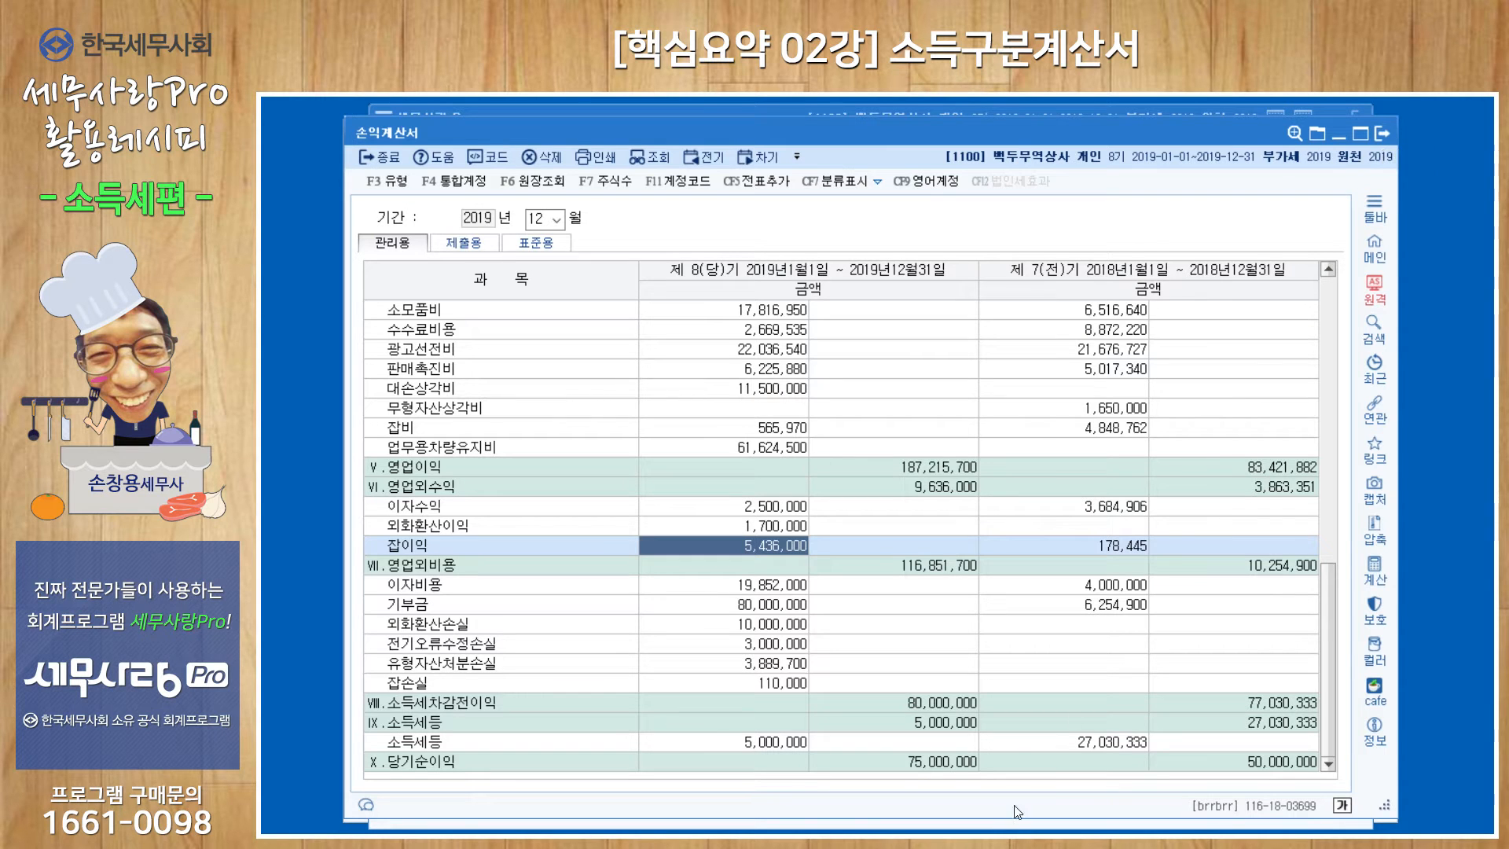
pyautogui.press('Escape')
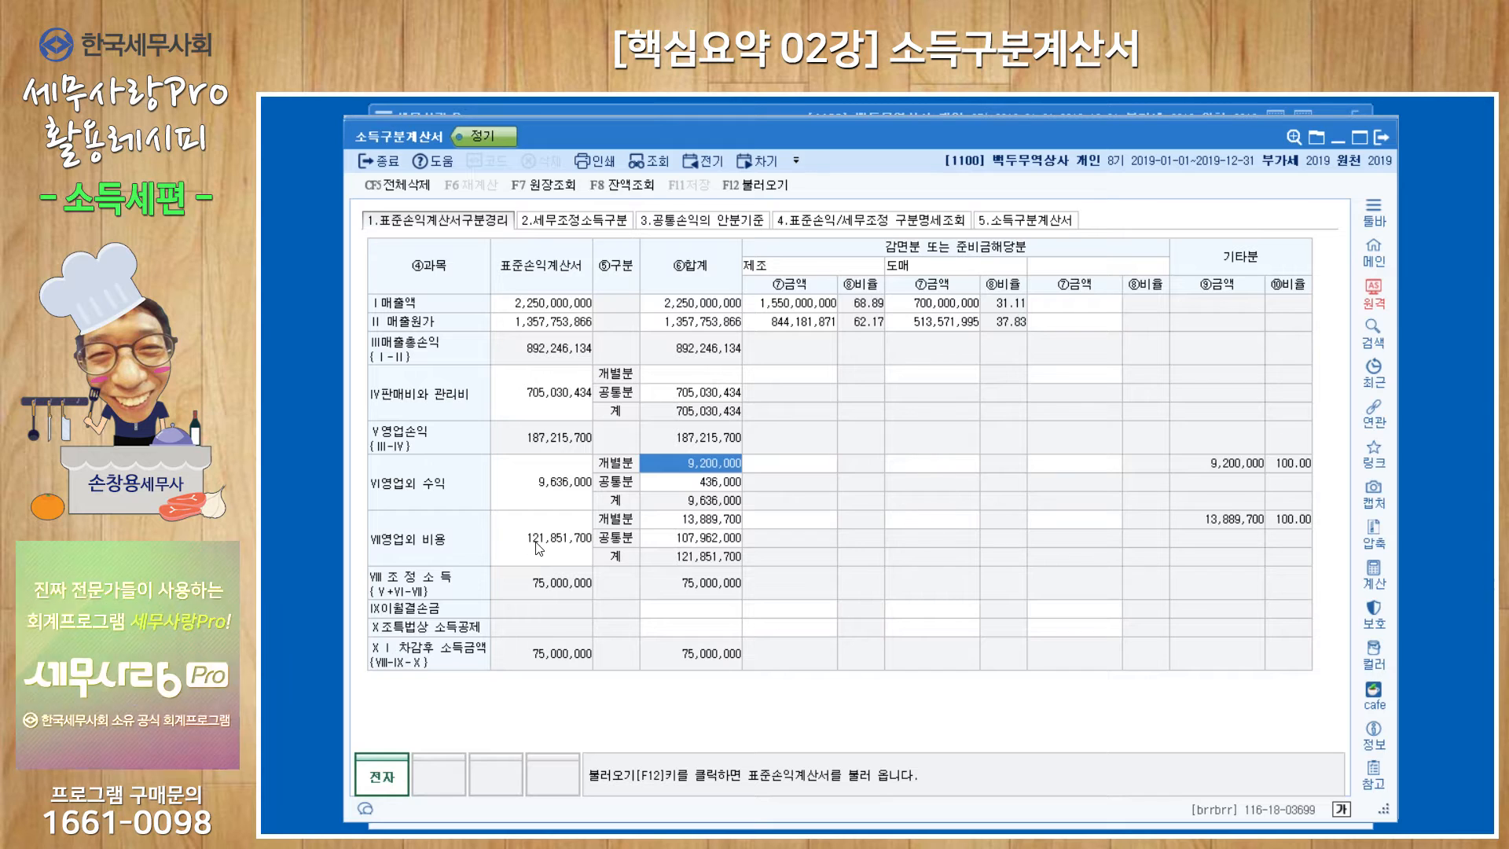
# Compare the 개별분 and 공통분 of 영업외 비용 with 유형자산처분손실 and 외화환산손실 in the income statement, and return to the 소득구분계산서.
pyautogui.click(701, 539)
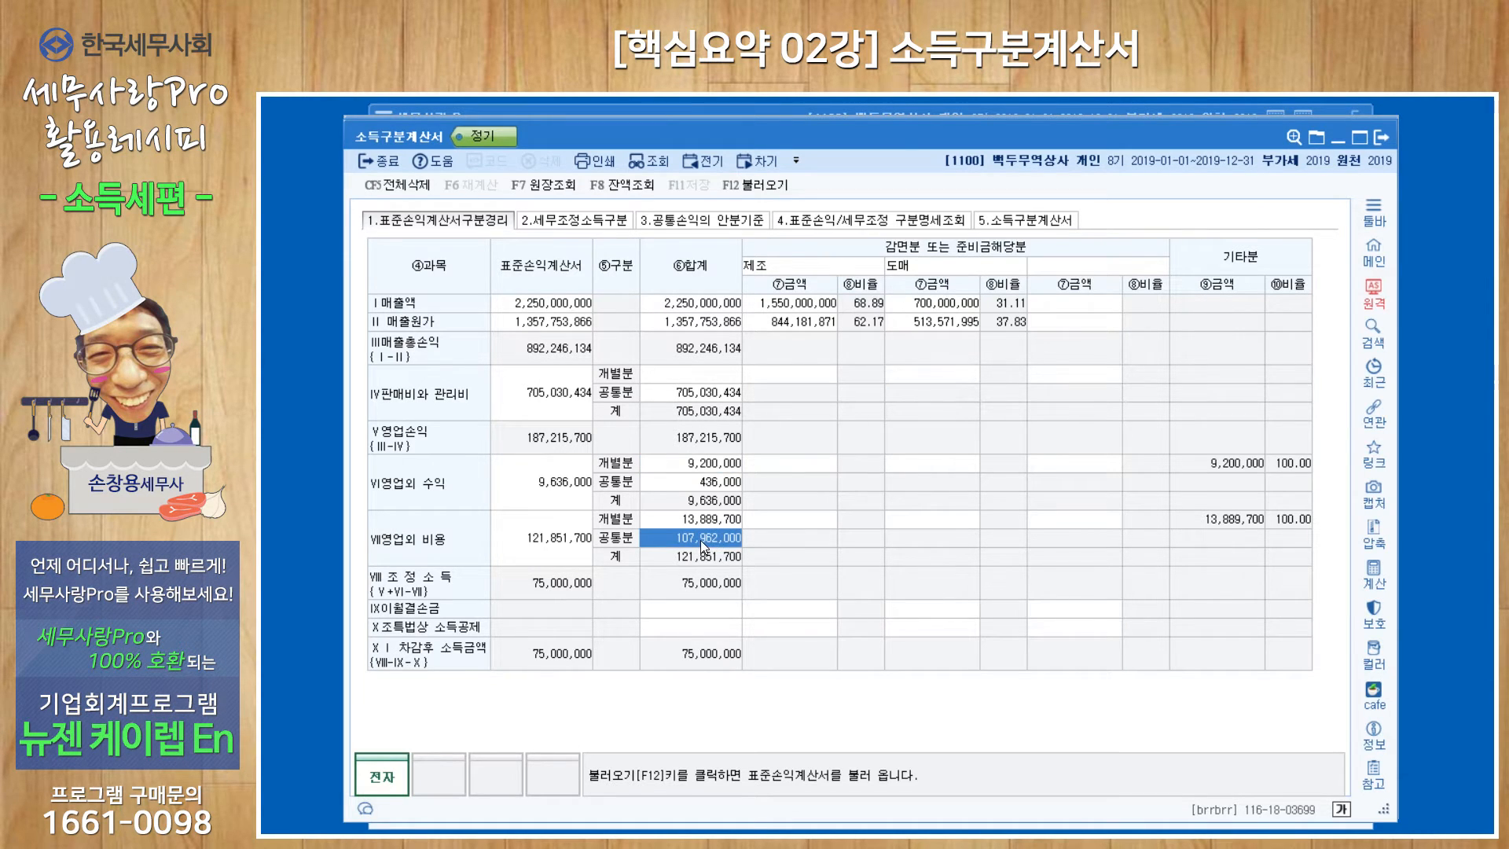
pyautogui.click(705, 520)
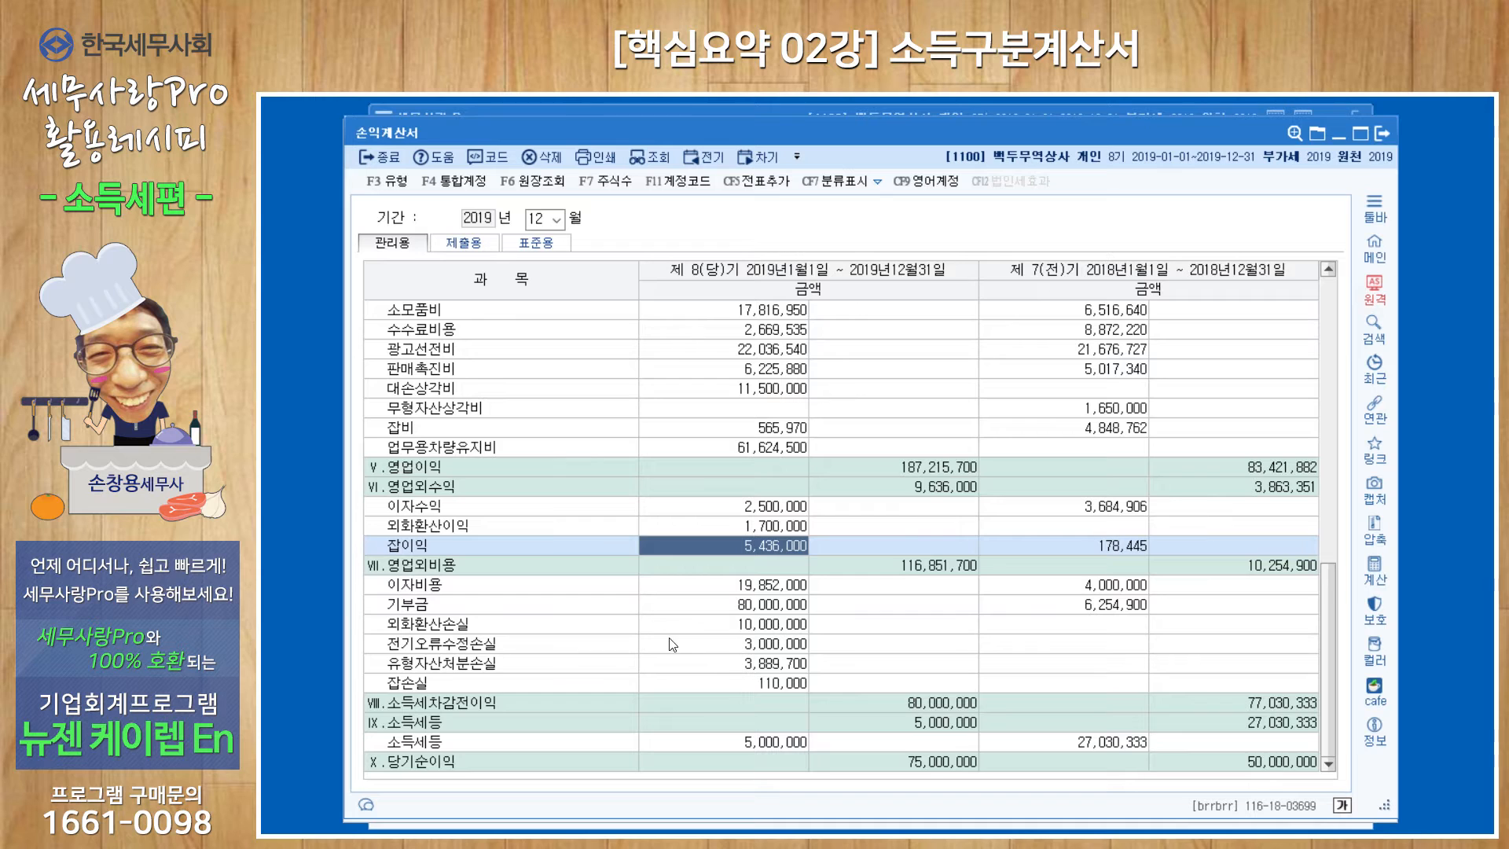
pyautogui.click(775, 667)
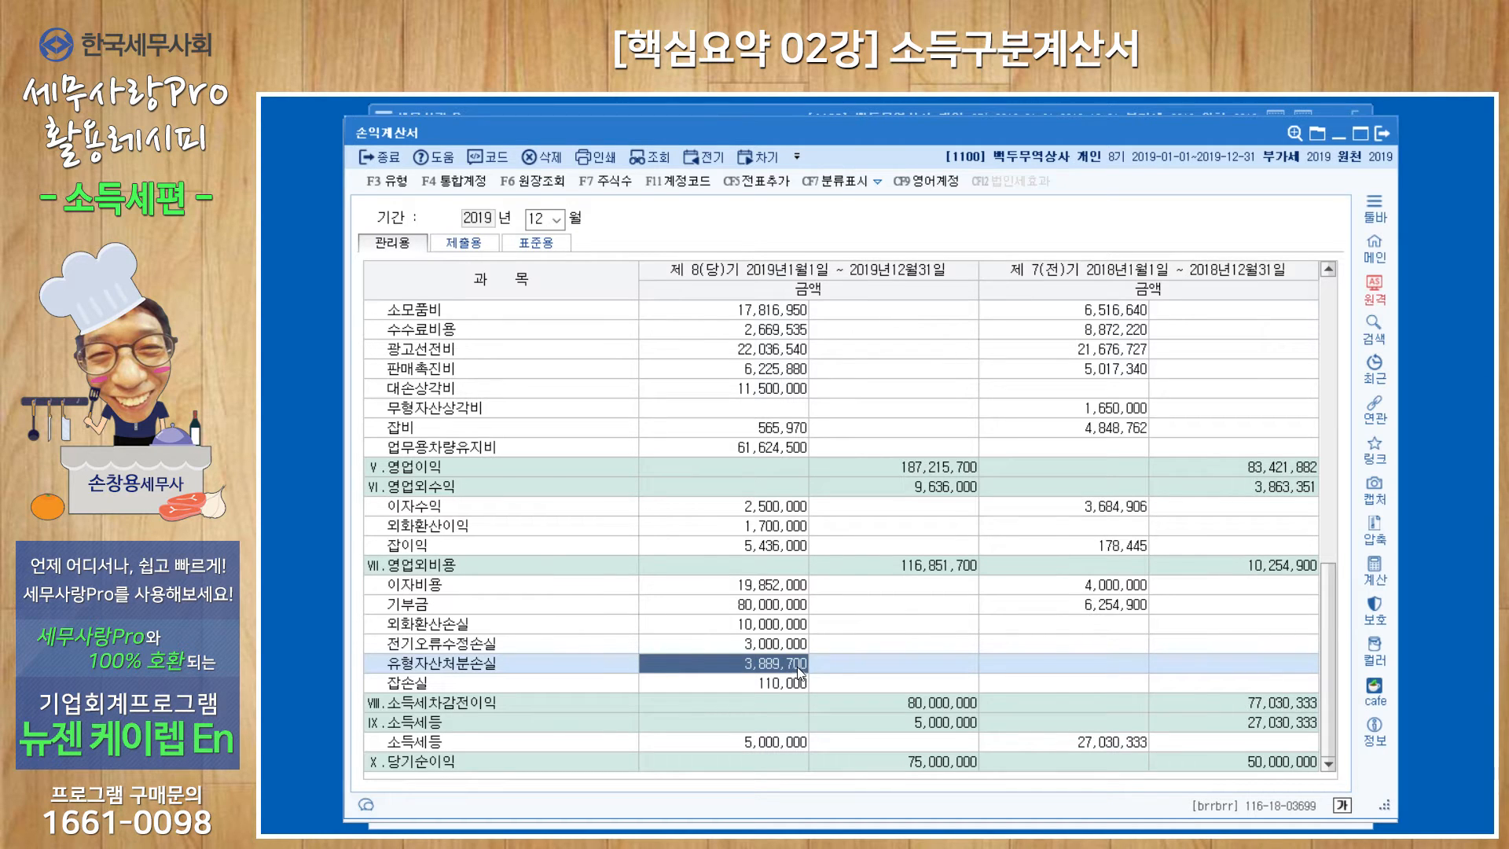
pyautogui.click(781, 625)
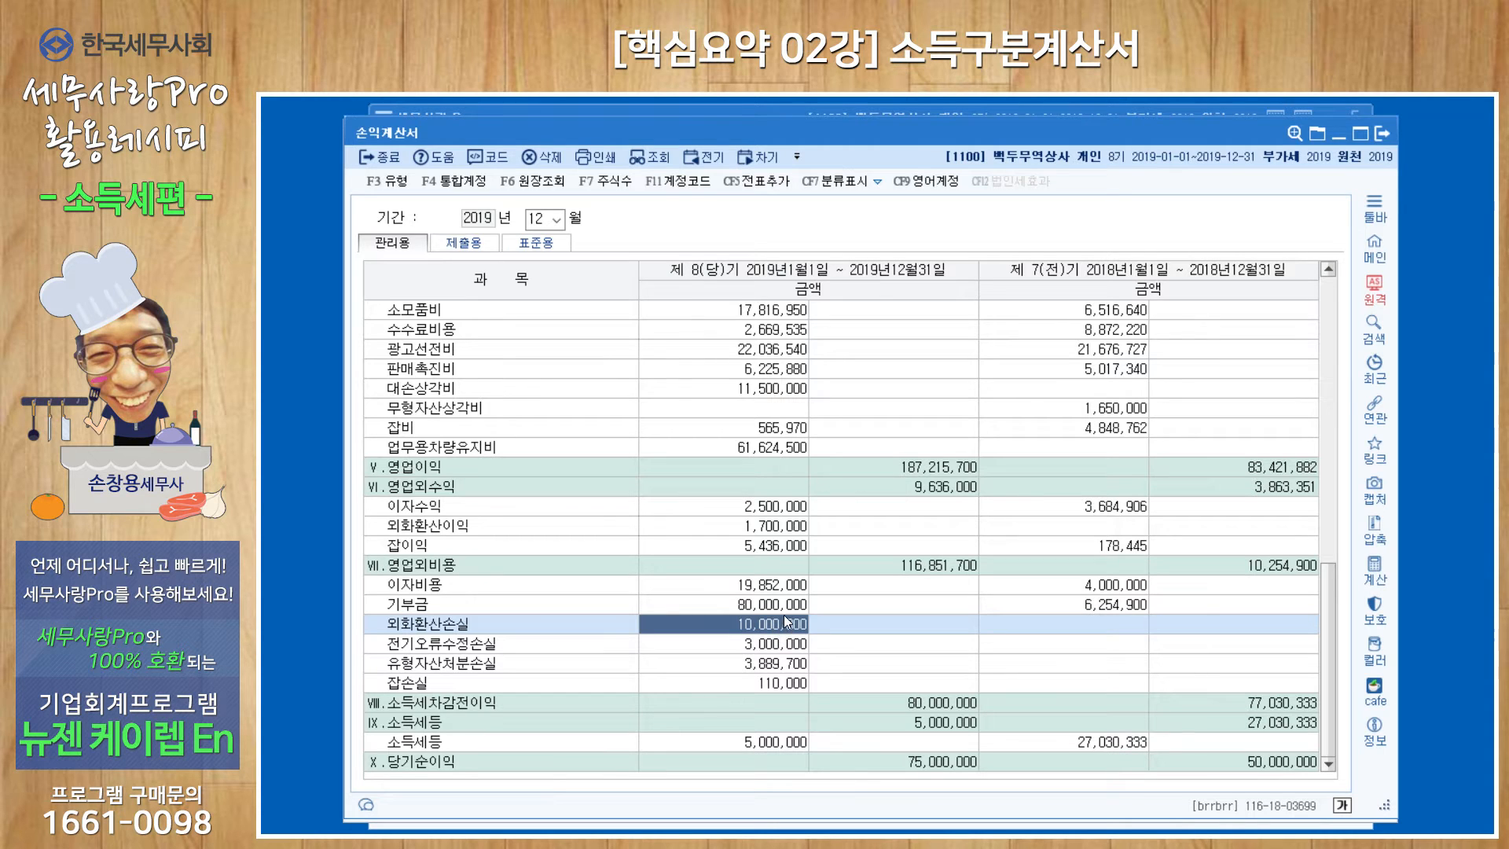
pyautogui.click(768, 666)
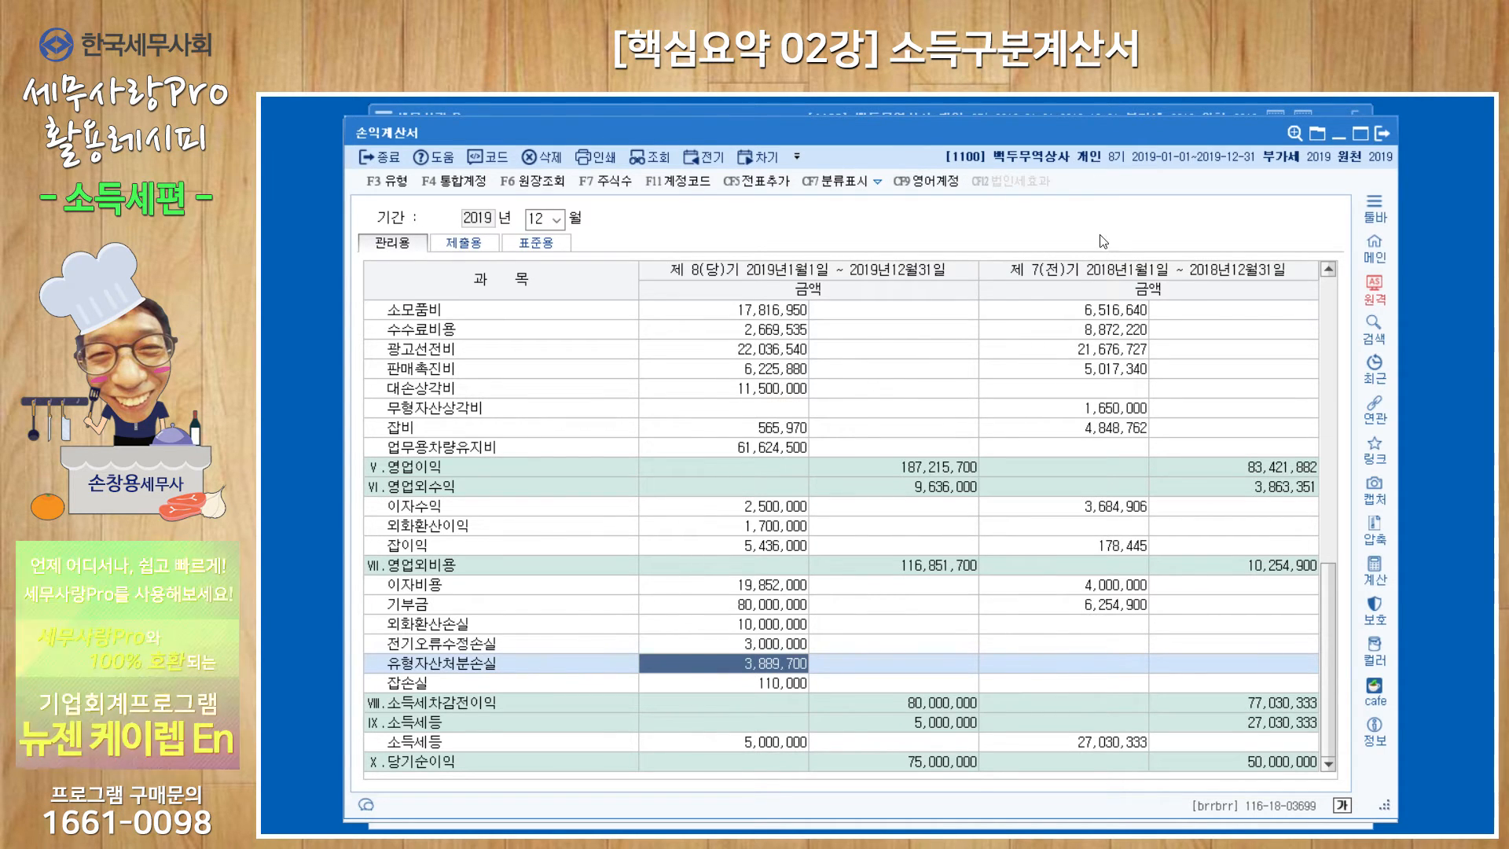
pyautogui.press('Escape')
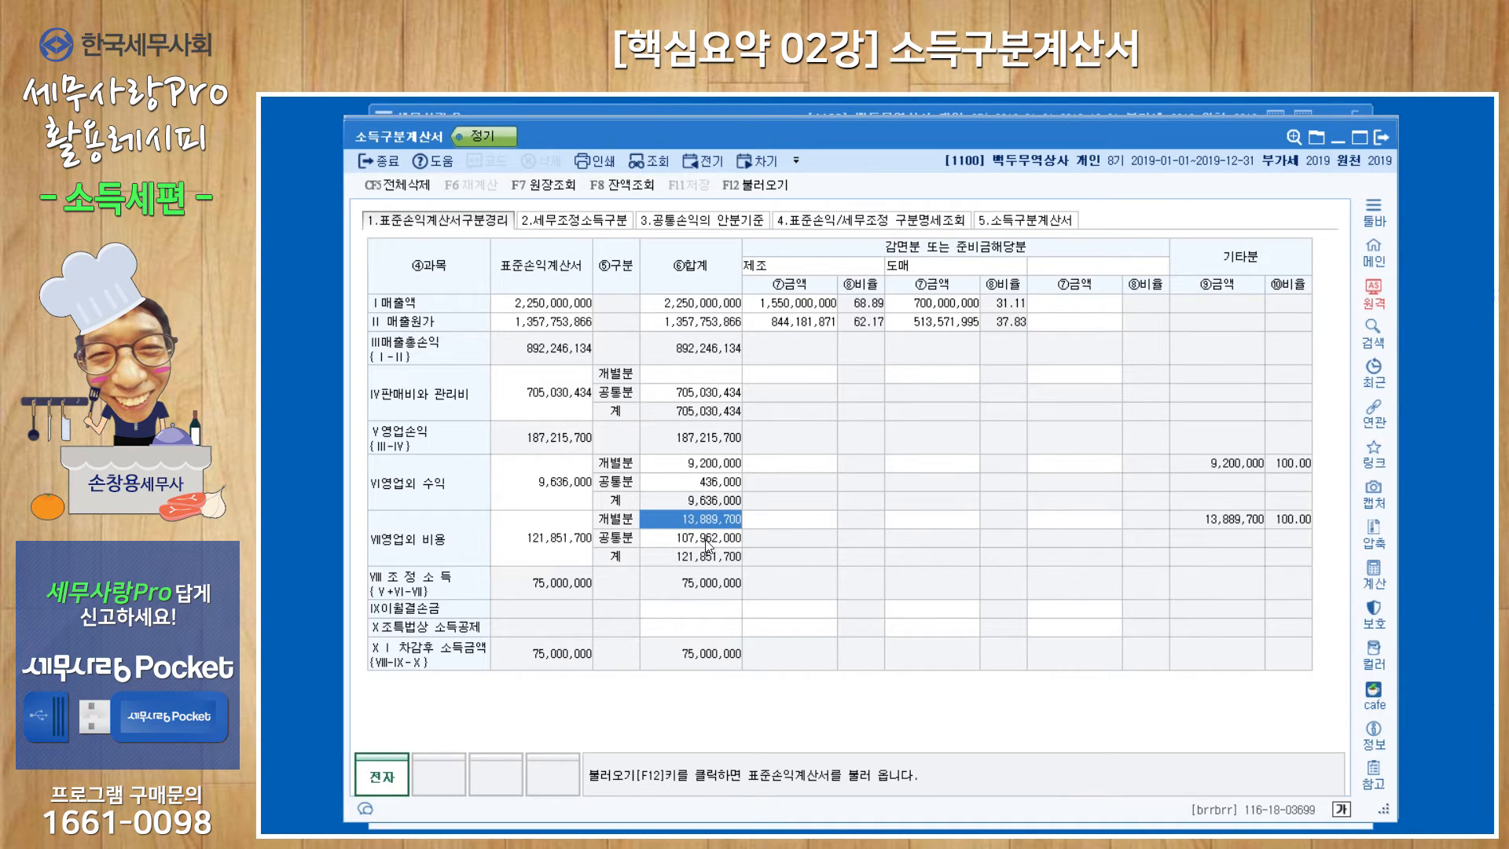
# Open the 2.세무조정소득구분 sheet, bring up the reload of tax adjustments from the 소득금액조정합계표, and decline it.
pyautogui.click(580, 223)
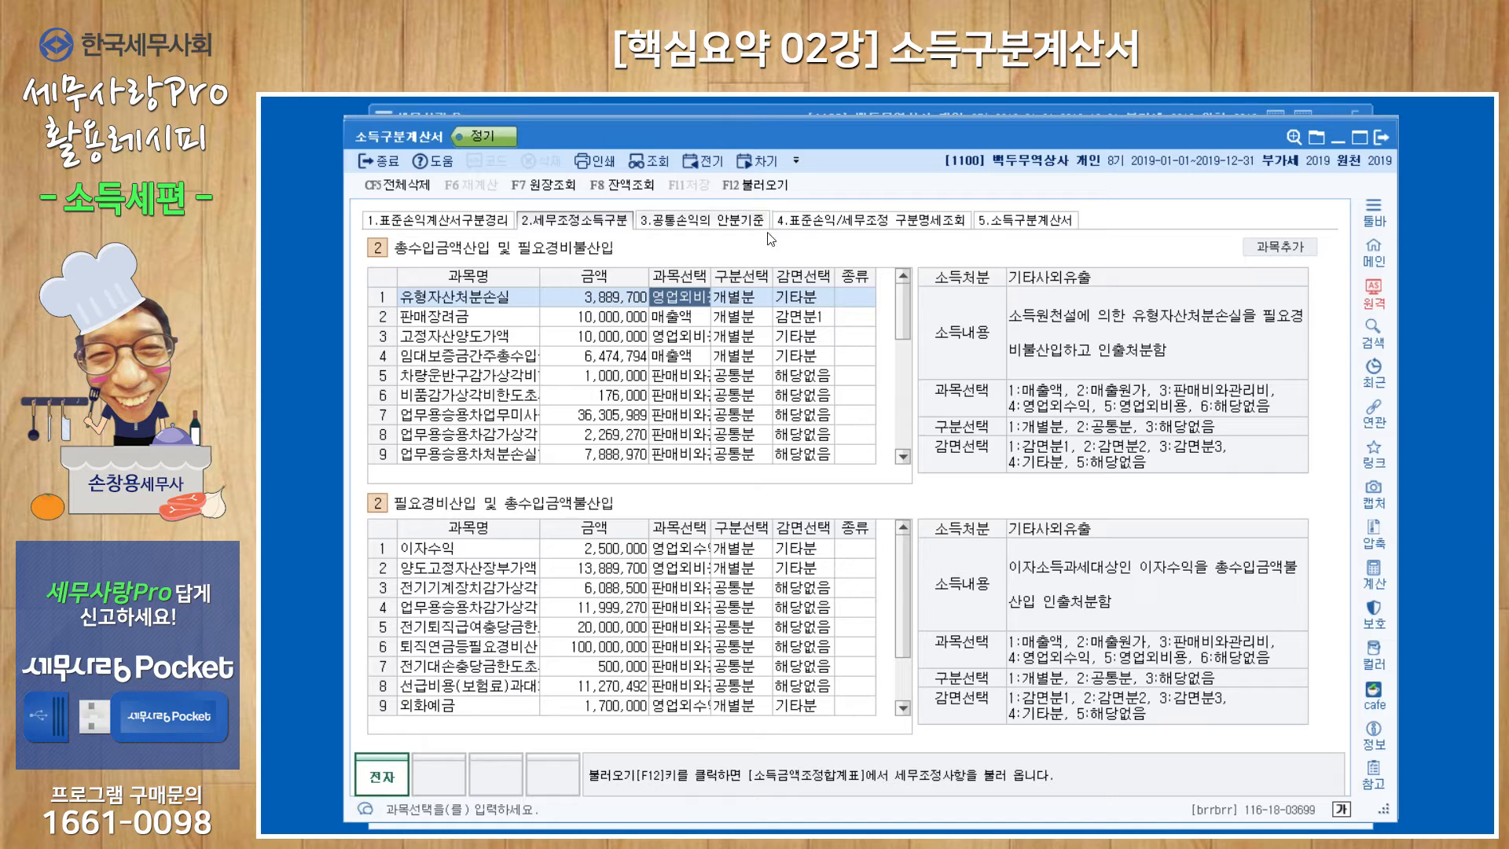
pyautogui.click(763, 187)
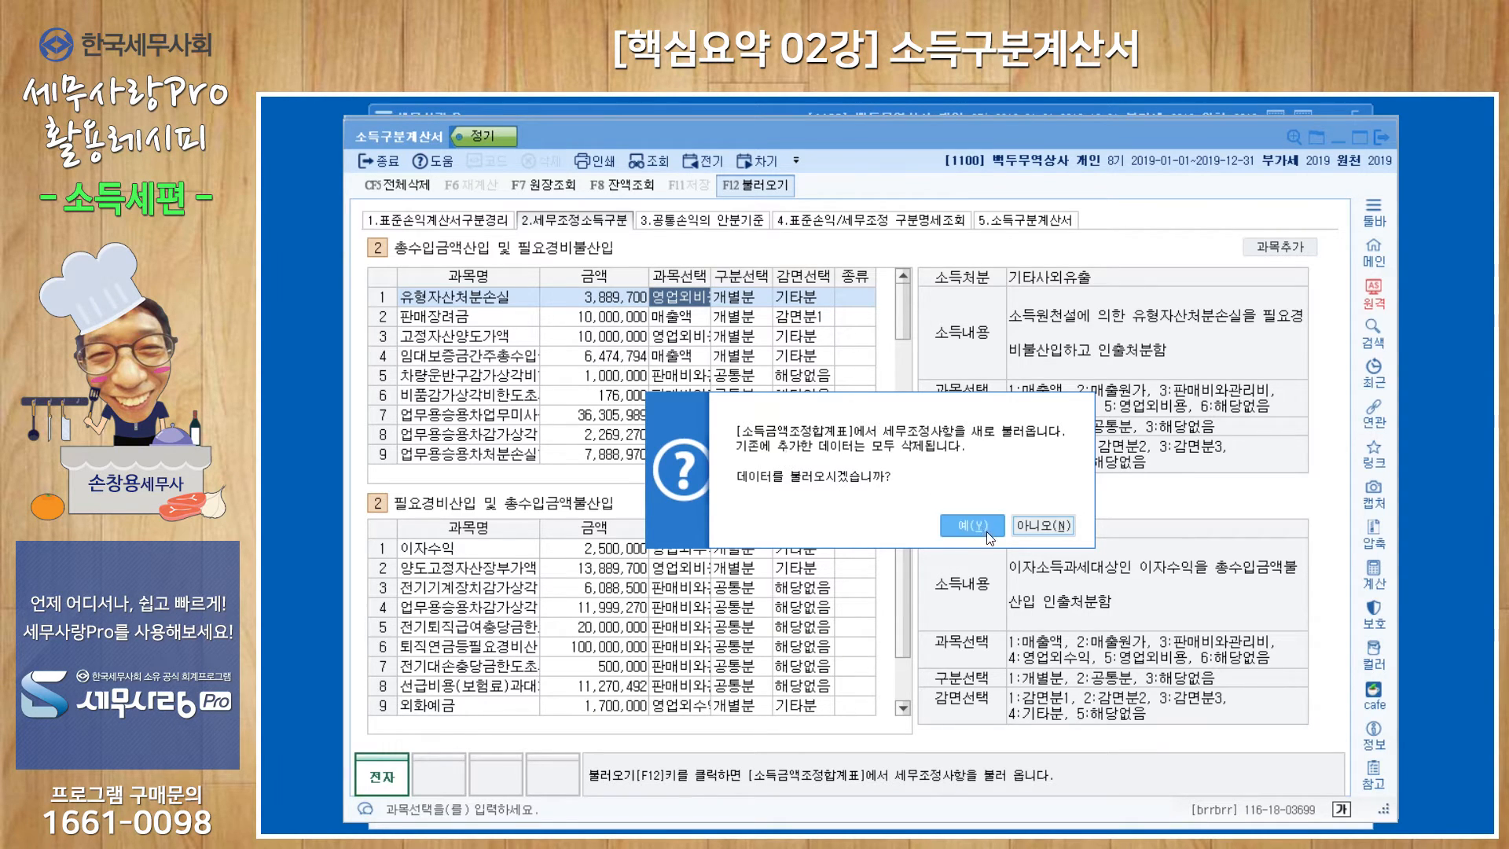
pyautogui.click(1033, 524)
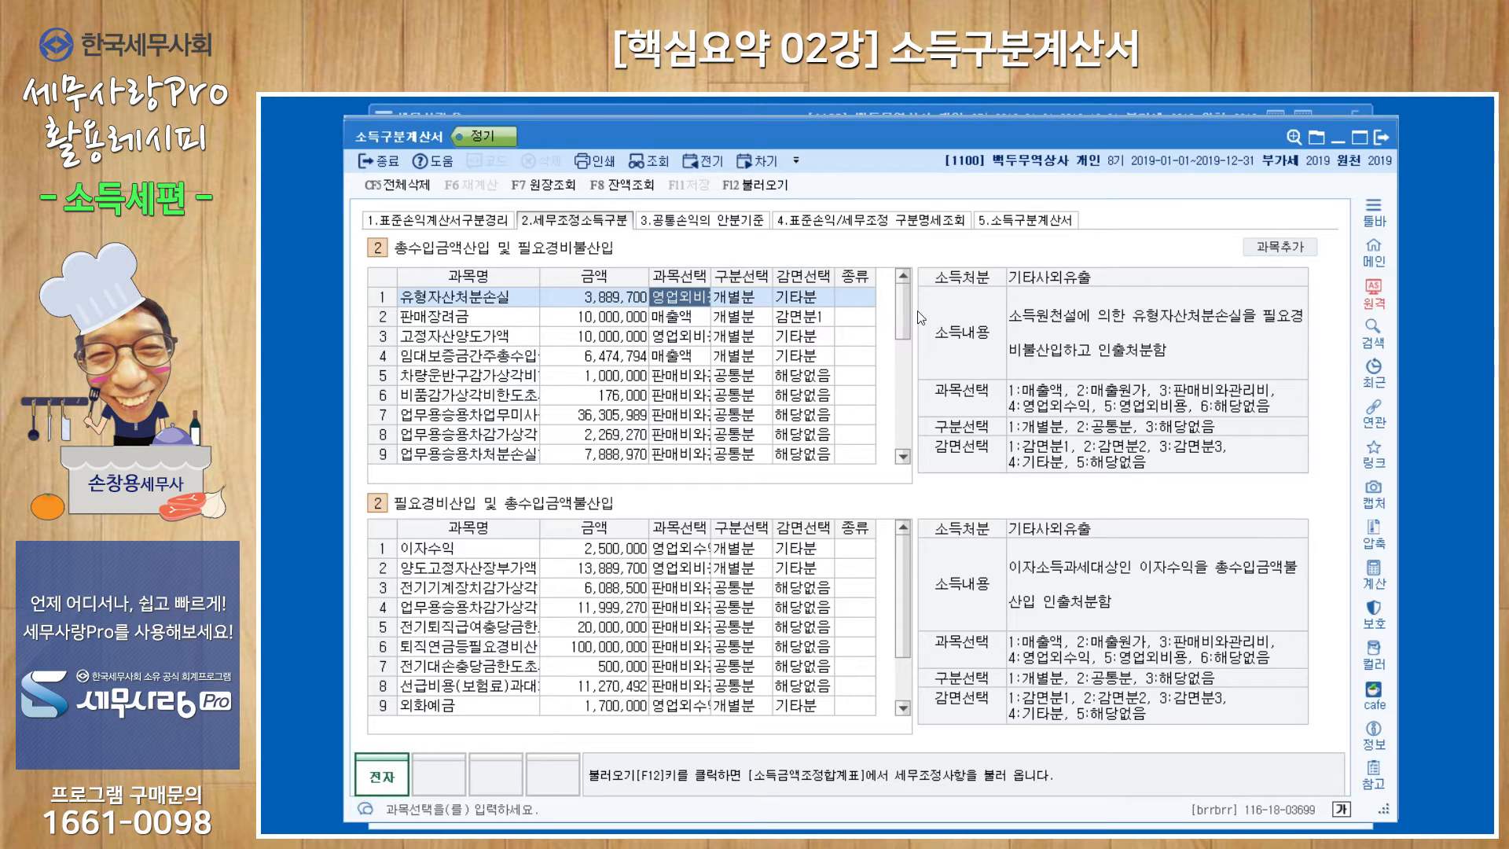
# Review the 총수입금액산입 및 필요경비불산입 list down to 소득세등, and bring up the adjustment reload prompt again without loading.
pyautogui.moveTo(903, 318); pyautogui.dragTo(884, 454)
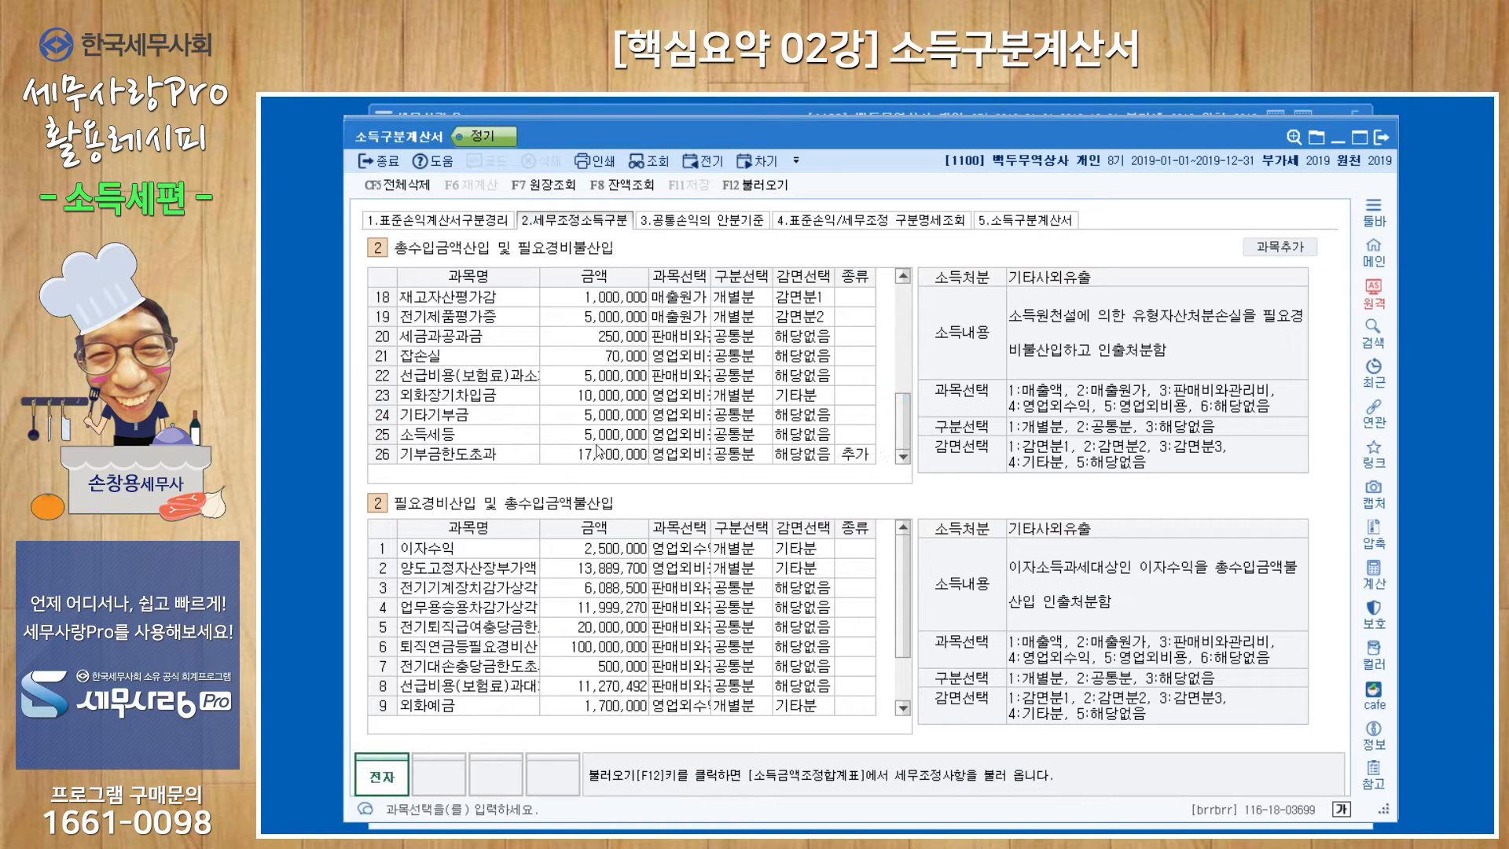
pyautogui.click(493, 434)
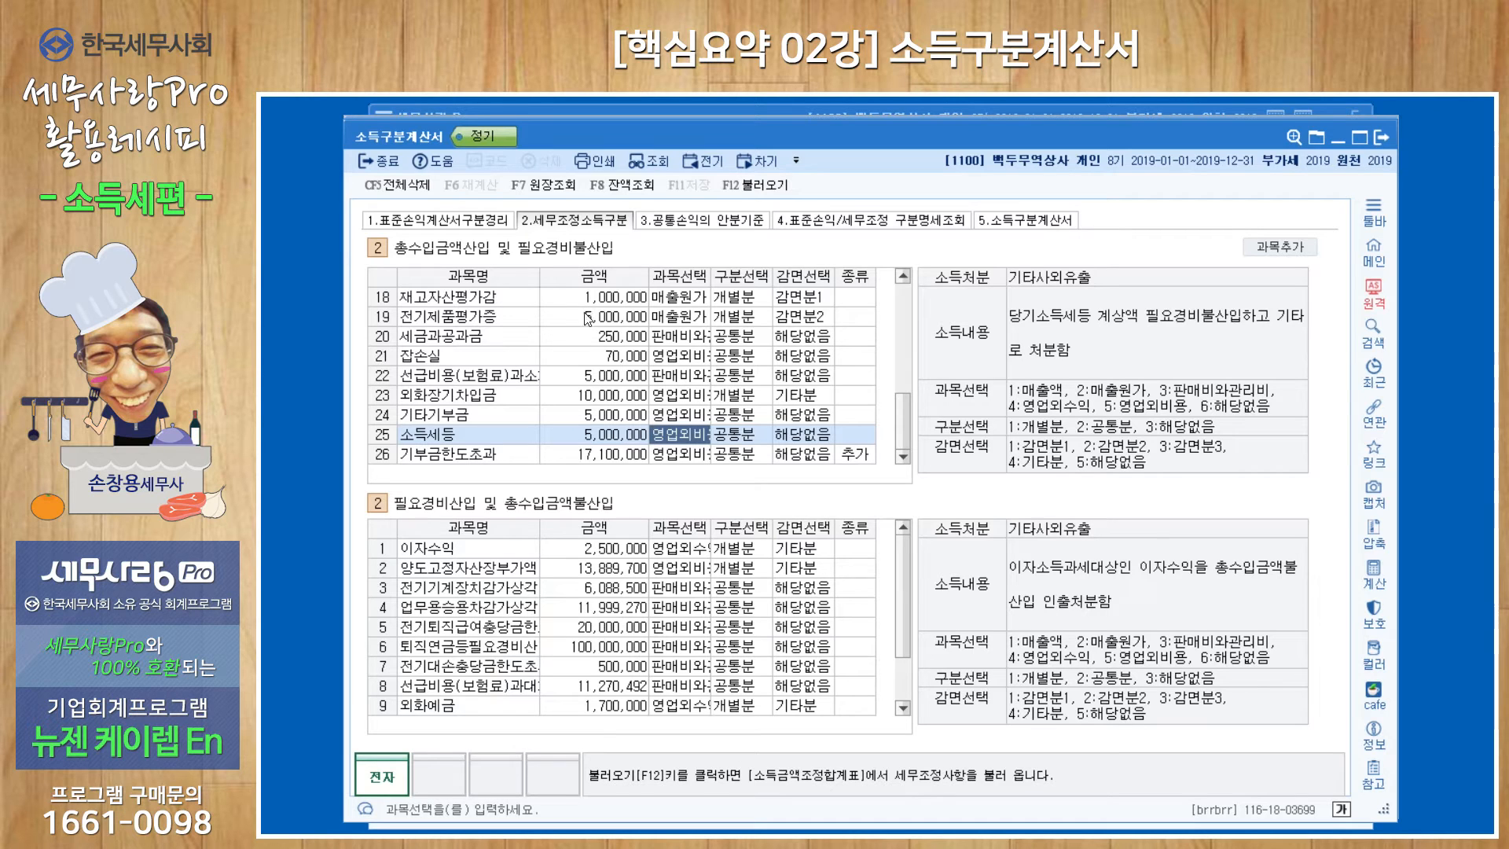
pyautogui.click(768, 189)
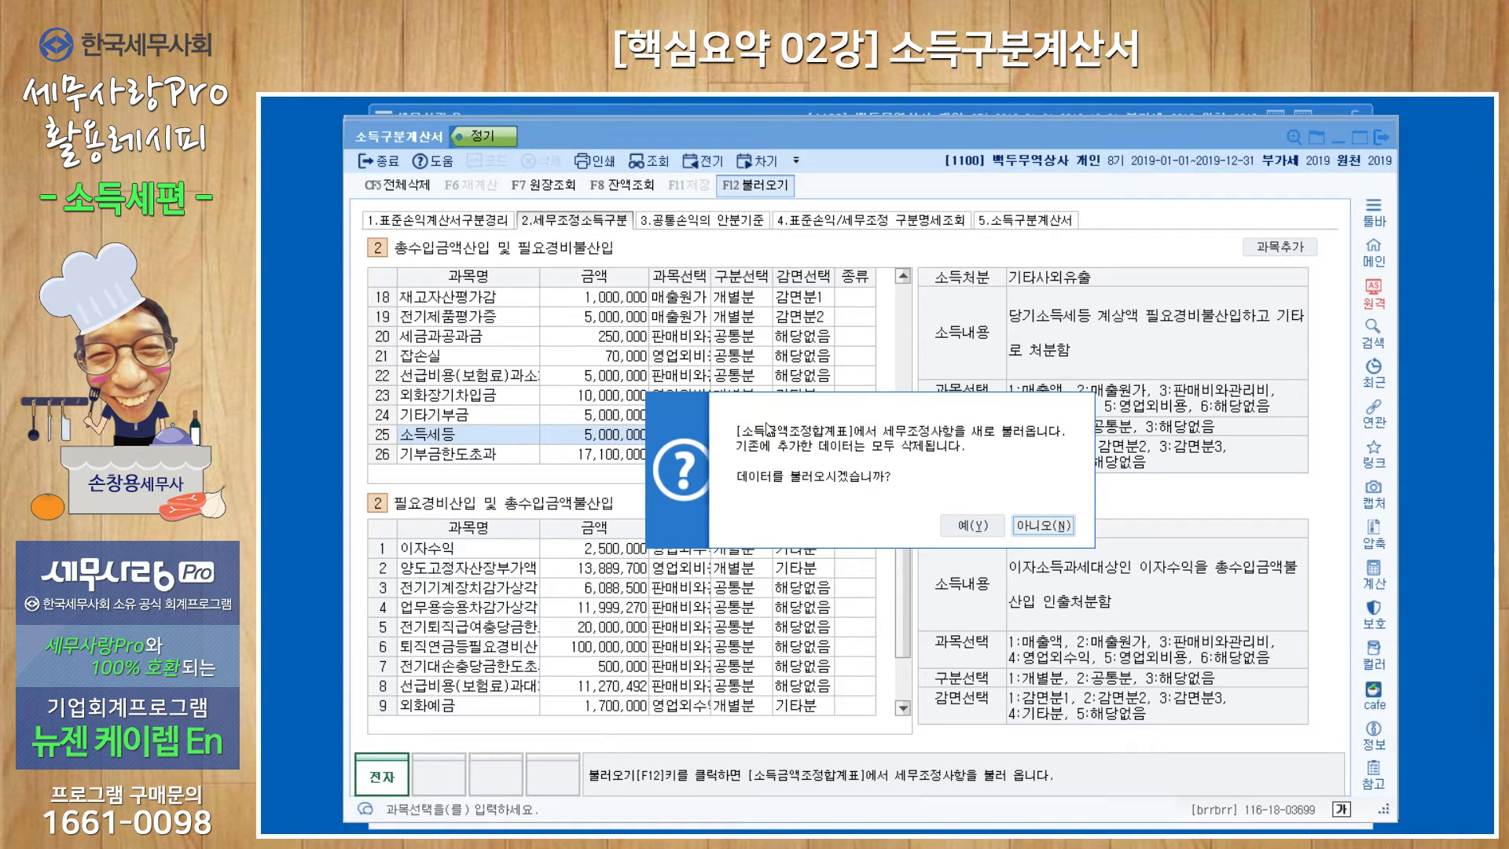
pyautogui.click(1057, 534)
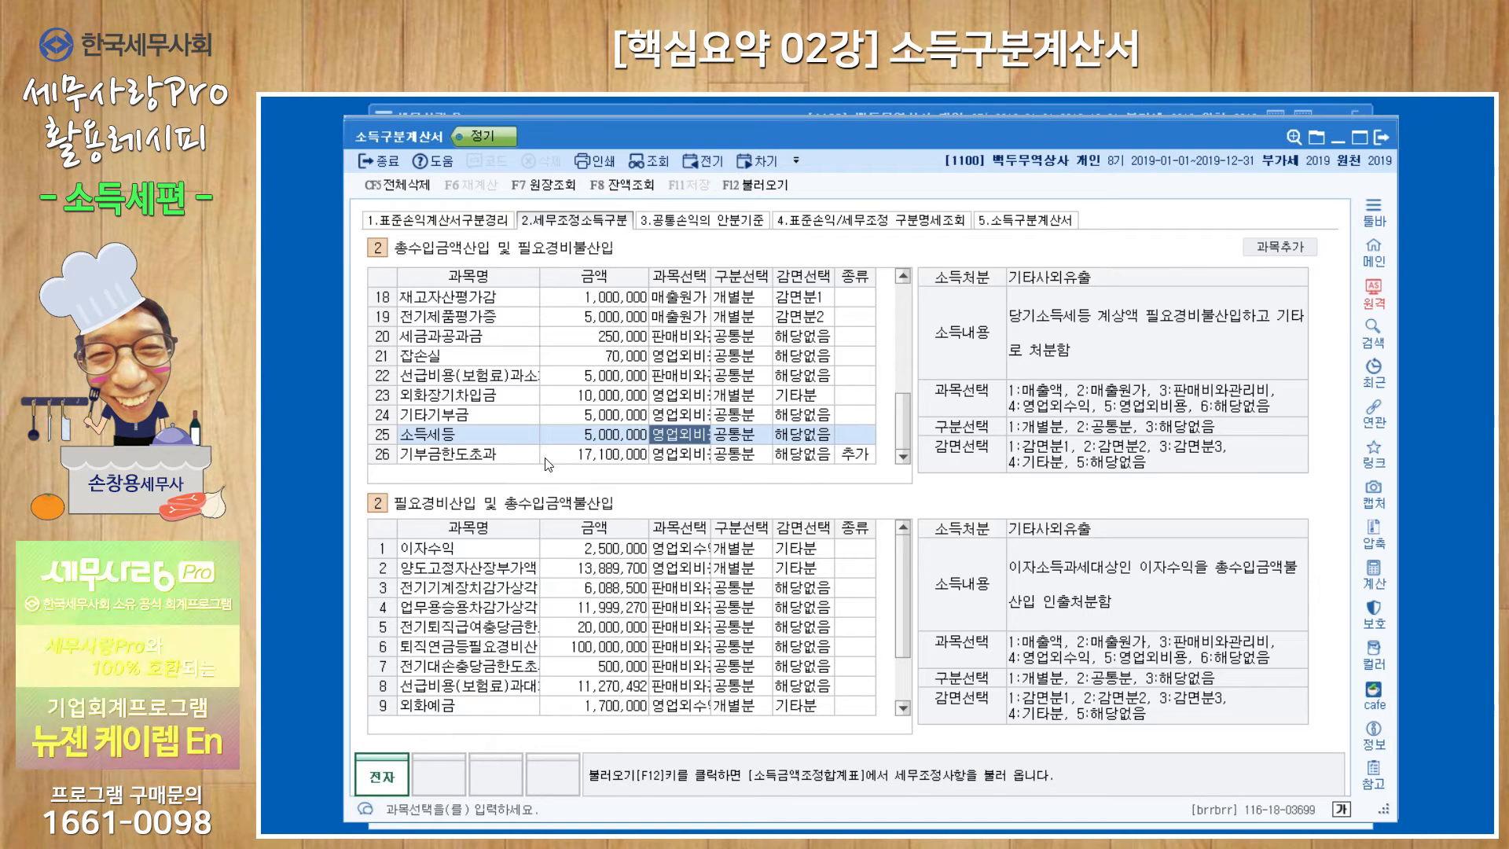
# Turn on adding of extra items, check the classification of the added 기부금한도초과 row, and turn adding off again.
pyautogui.click(526, 457)
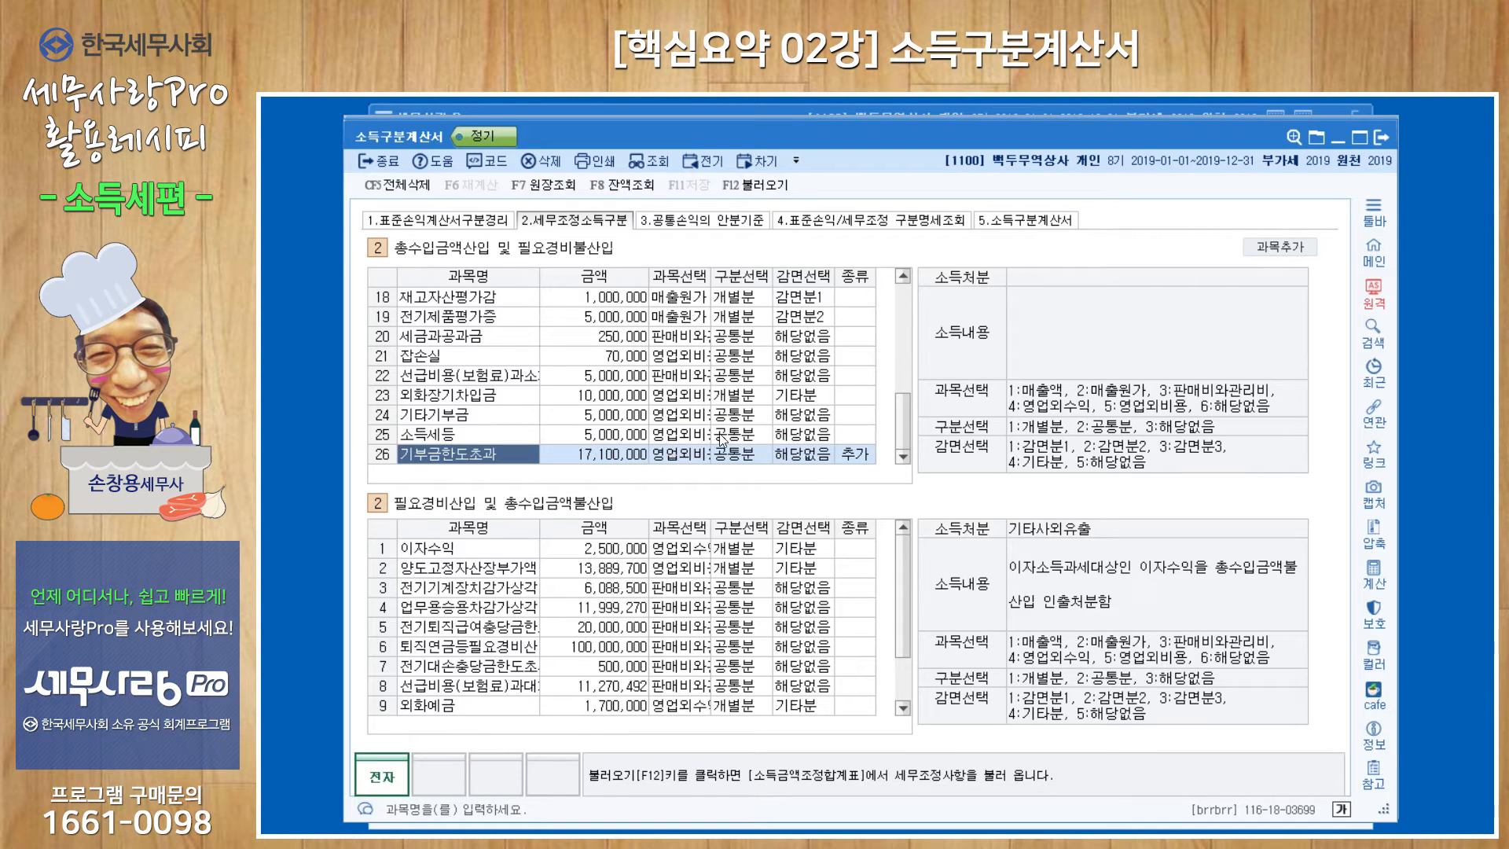
pyautogui.click(1287, 247)
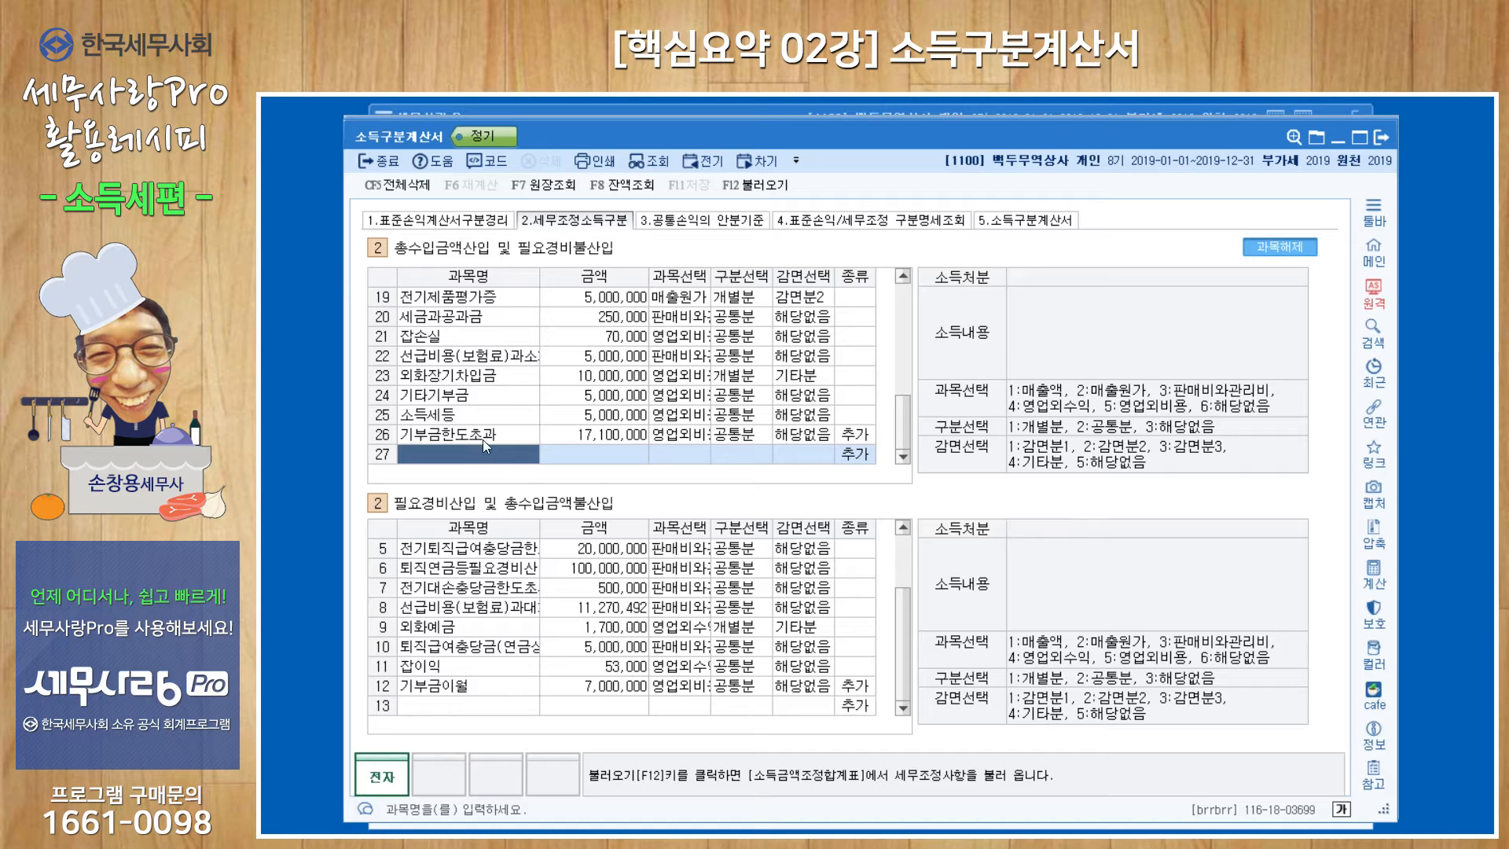
pyautogui.click(578, 439)
pyautogui.click(698, 437)
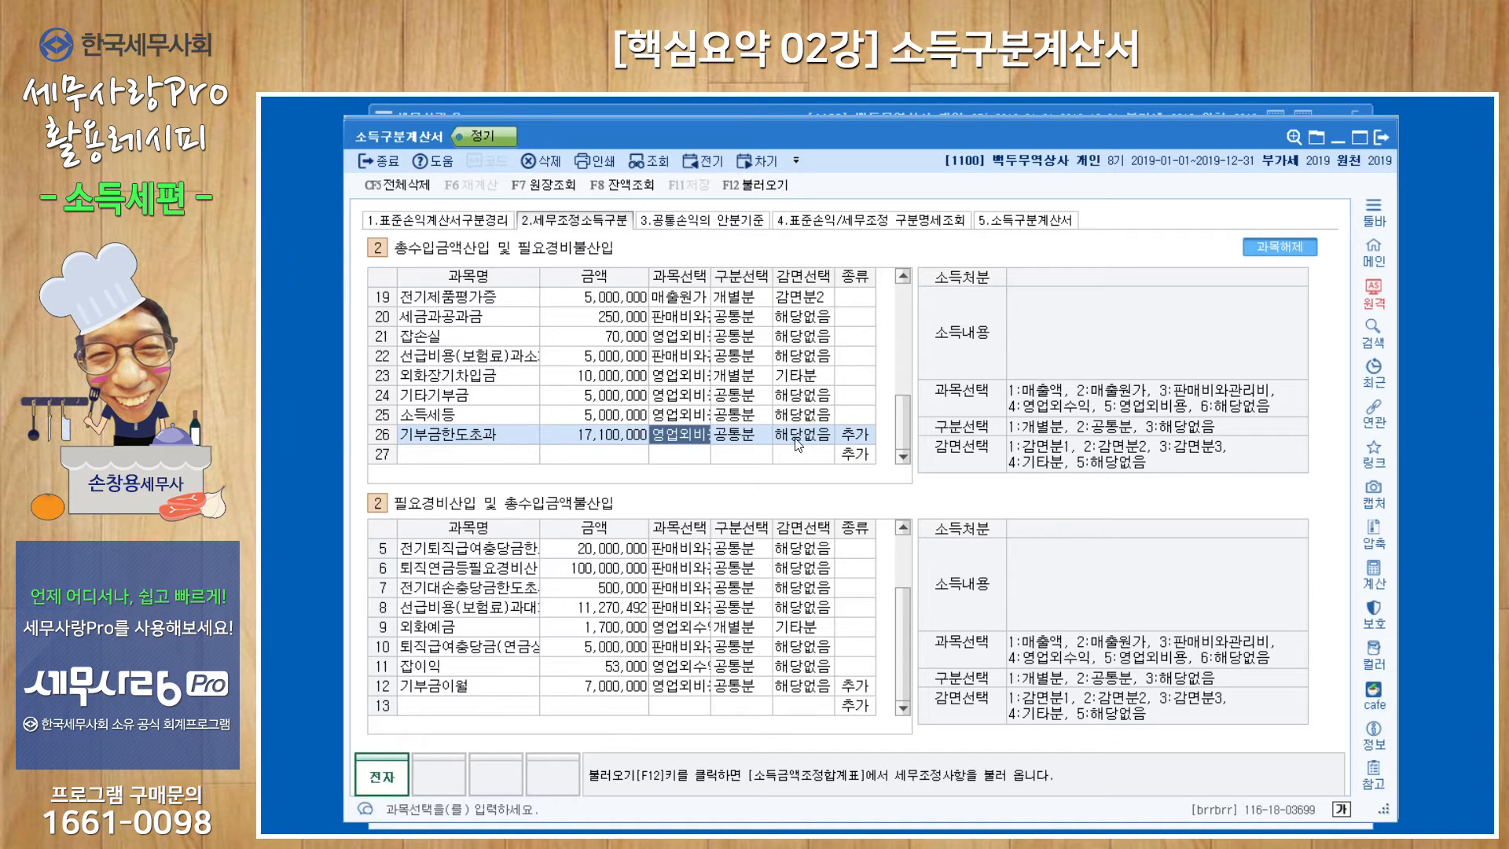
pyautogui.press('Return')
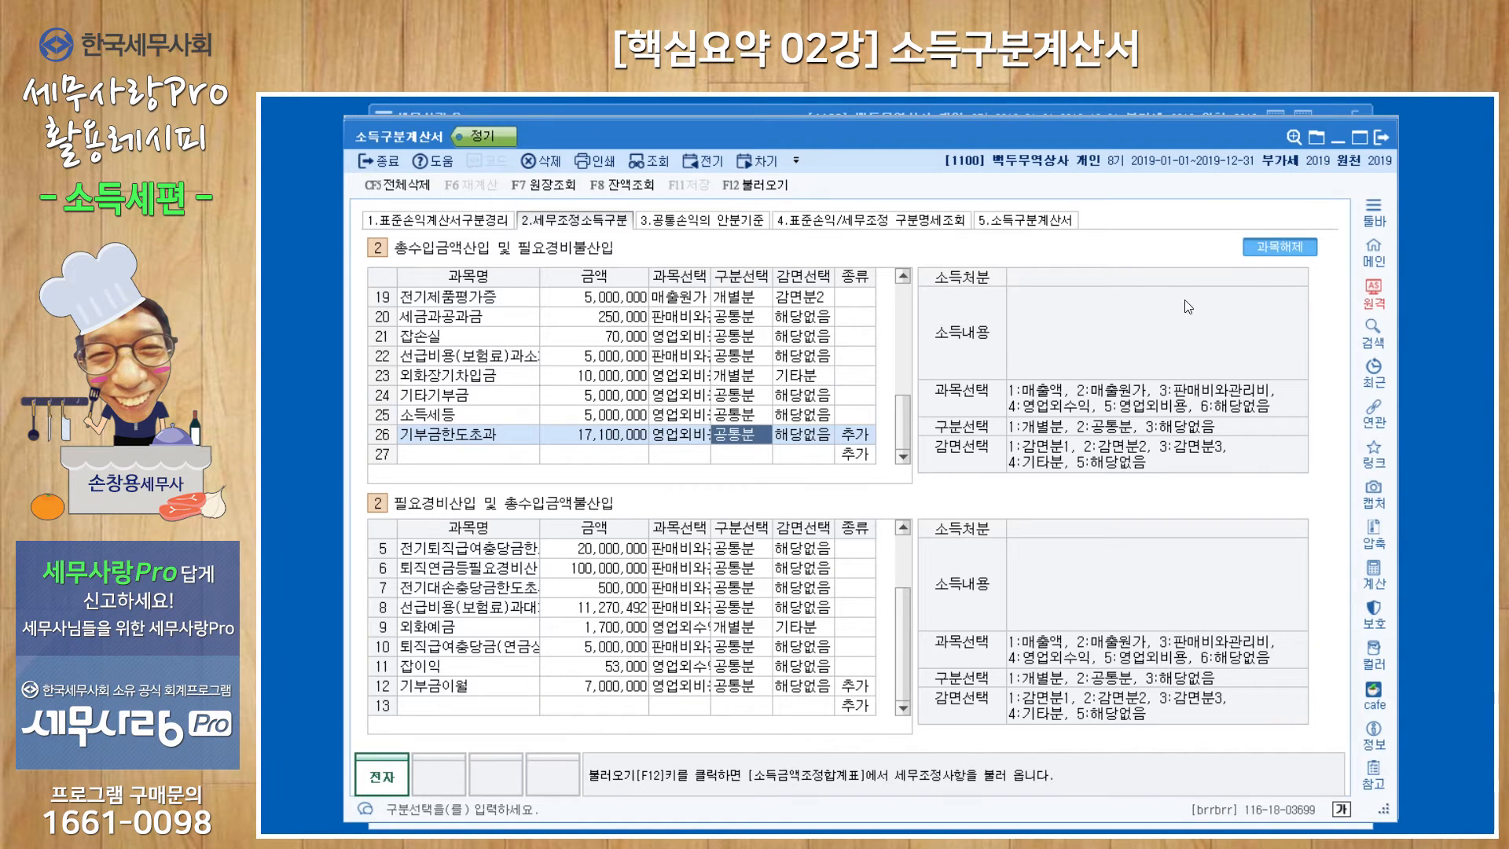
pyautogui.click(1298, 251)
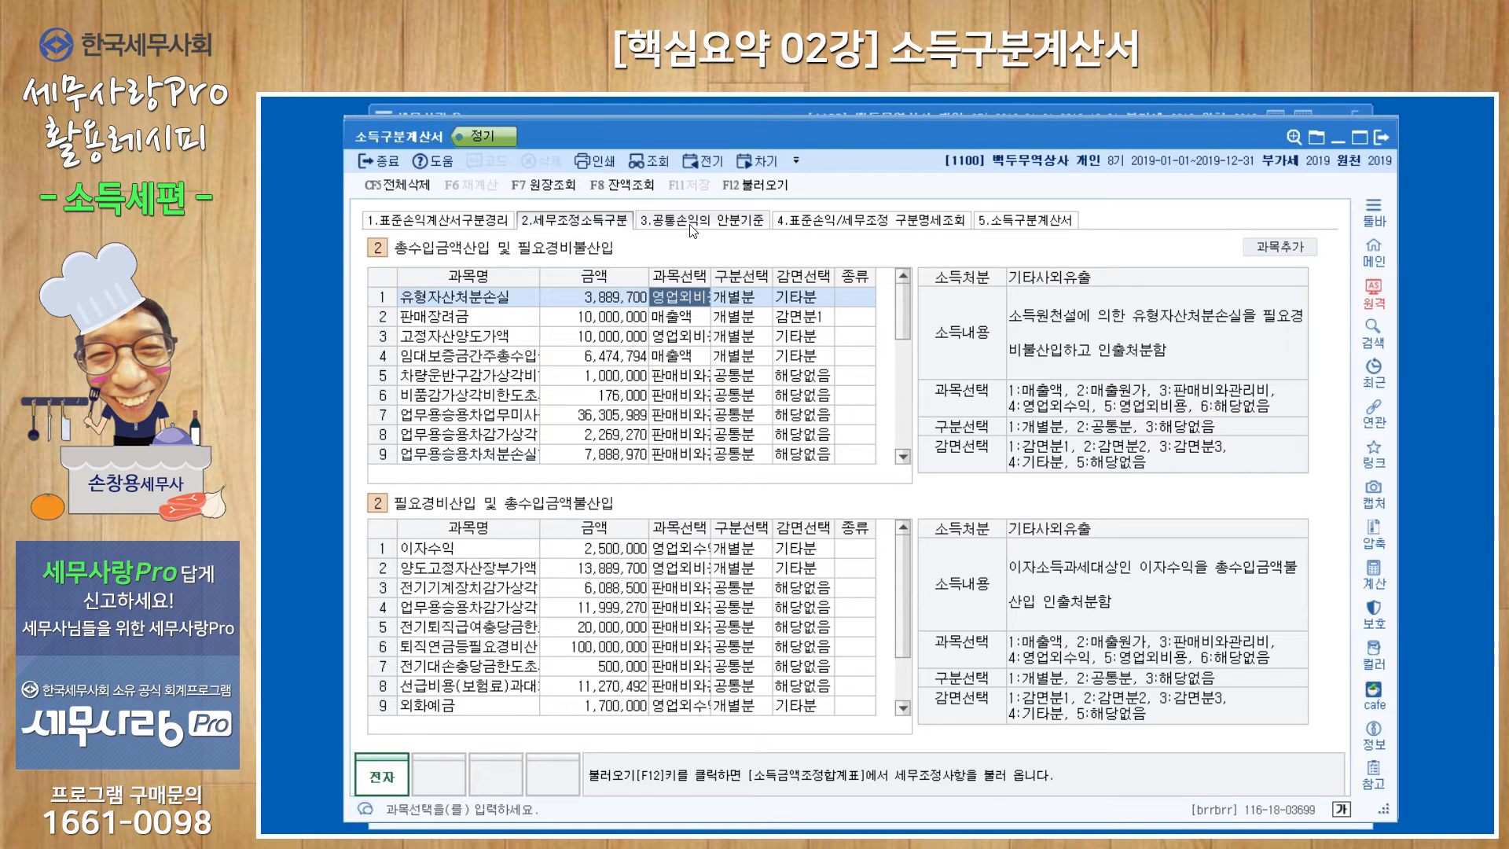
# Review the common income and expense allocation basis, the 표준손익/세무조정 구분명세조회 breakdown, and the final 소득구분계산서 sheet.
pyautogui.click(727, 222)
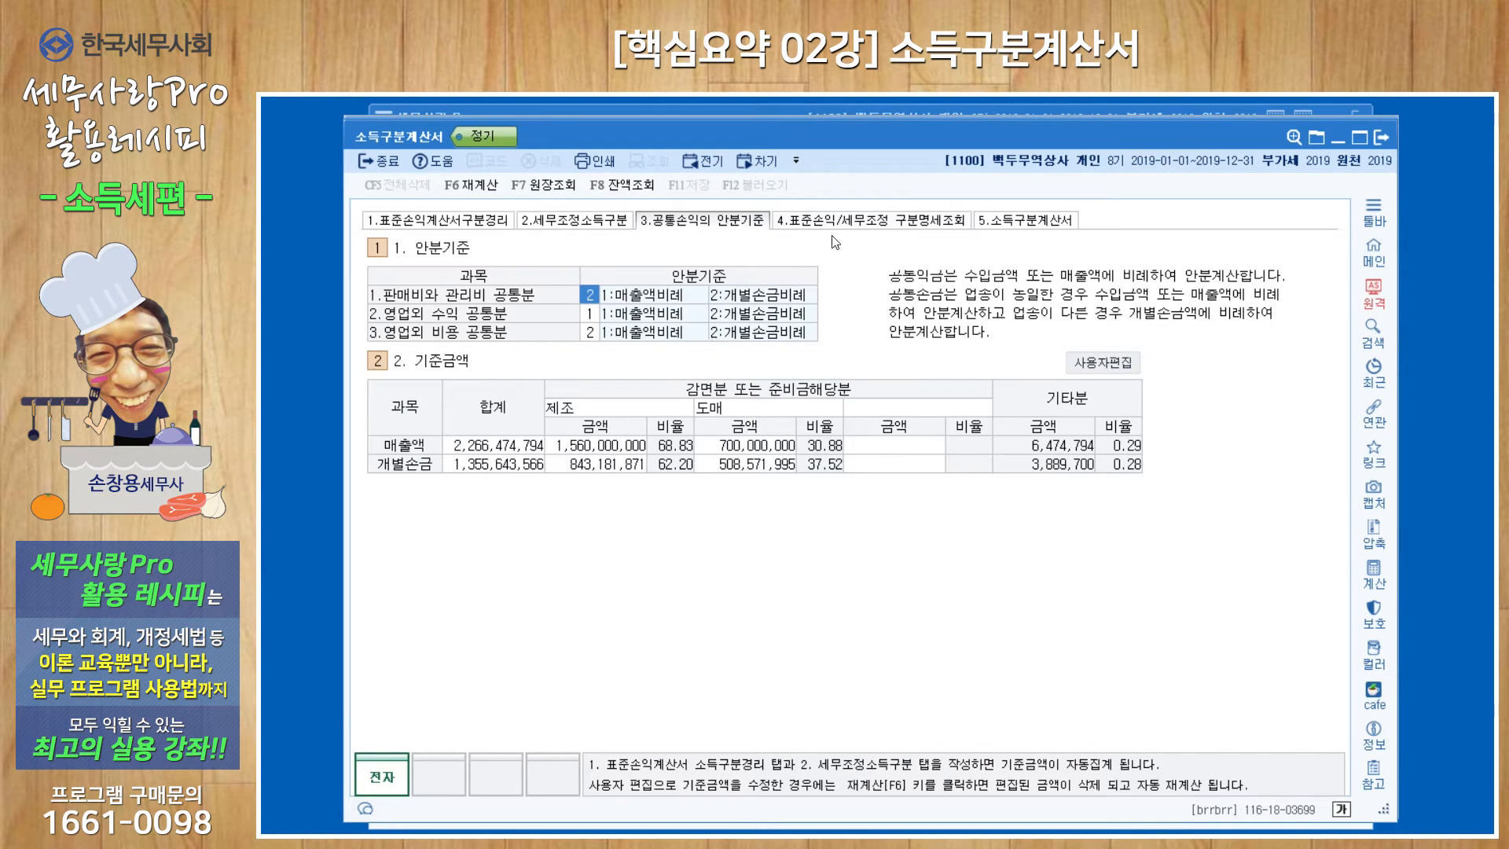
pyautogui.click(857, 226)
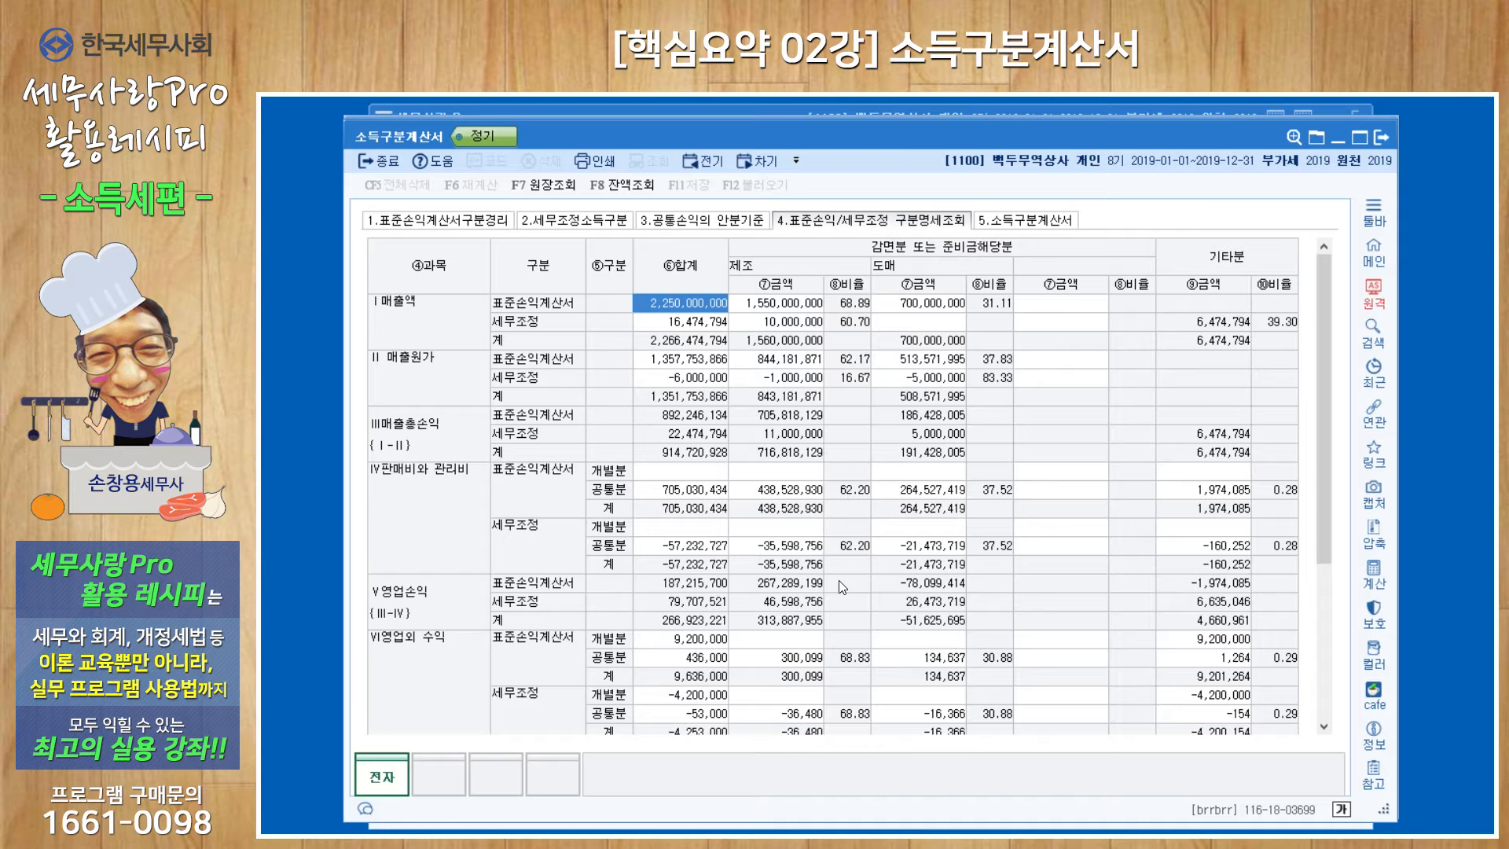
pyautogui.click(1014, 223)
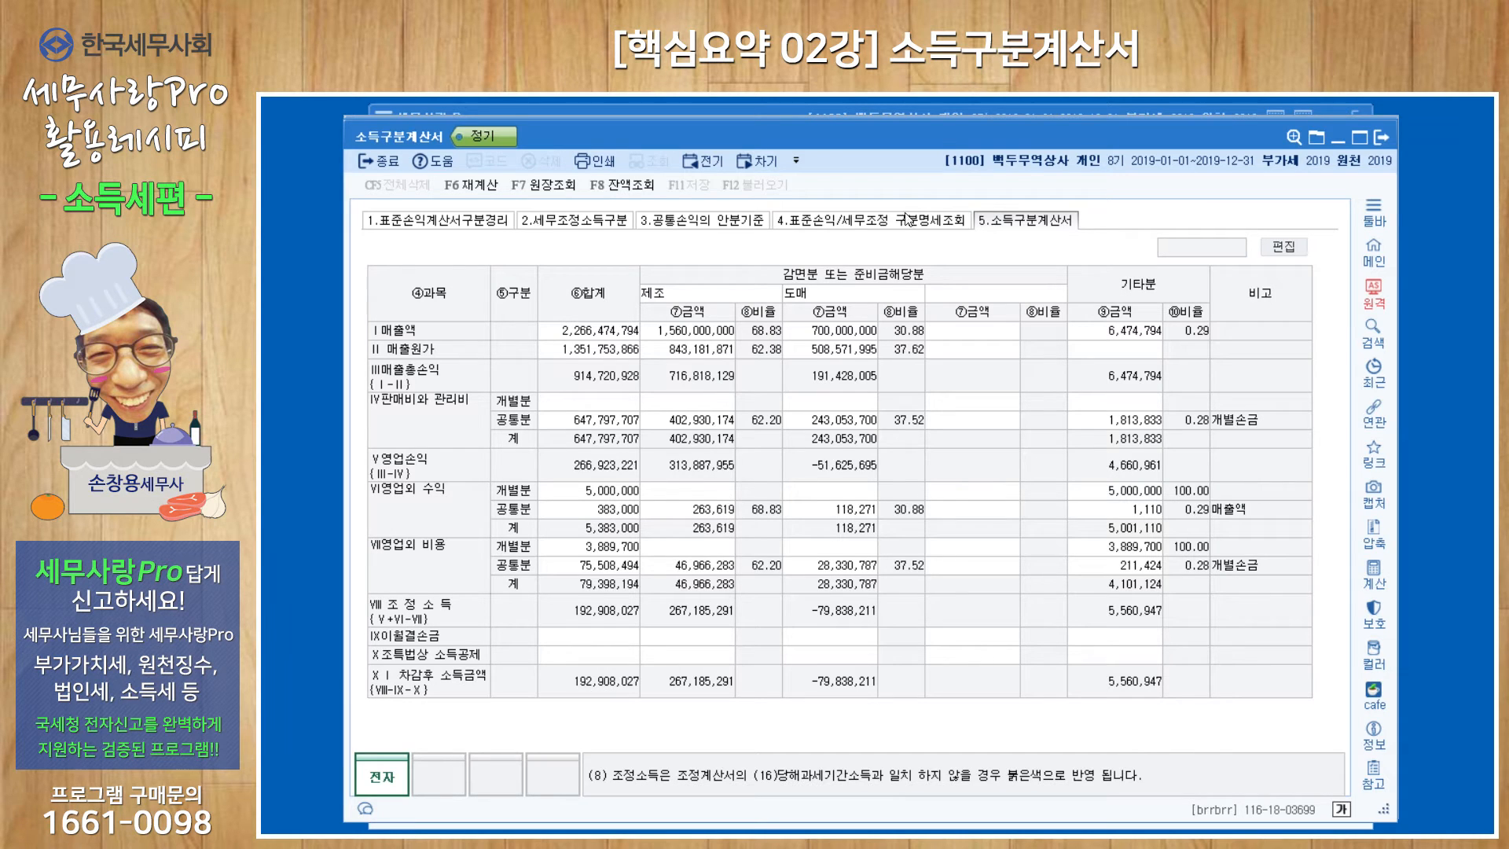
# Open the 조정계산서 under 개인조정, compare its 해당 과세기간 소득 with 조정소득, and return to the 소득구분계산서.
pyautogui.moveTo(937, 135); pyautogui.dragTo(940, 161)
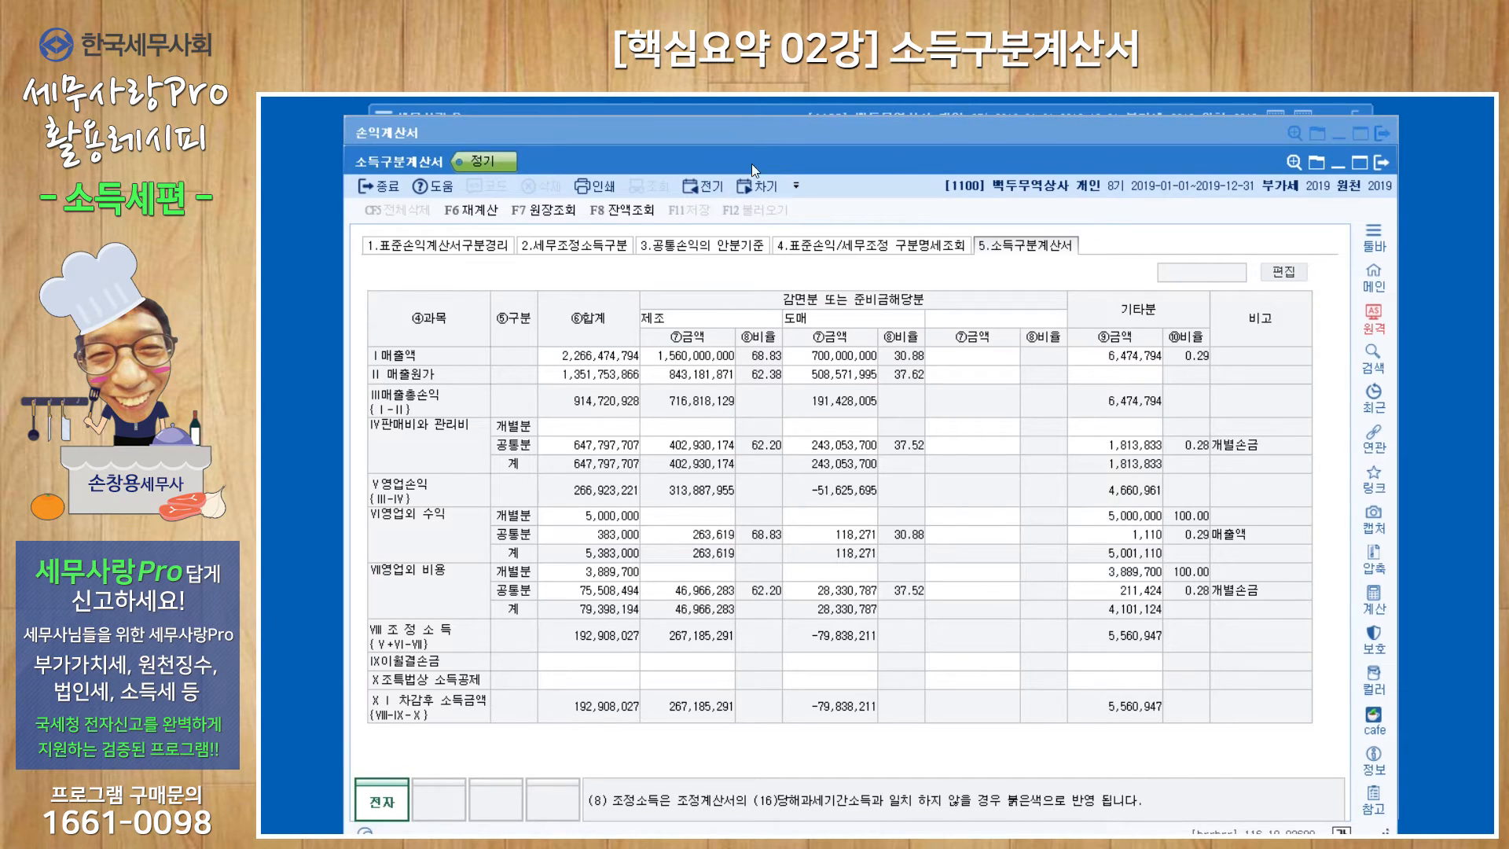
pyautogui.click(935, 110)
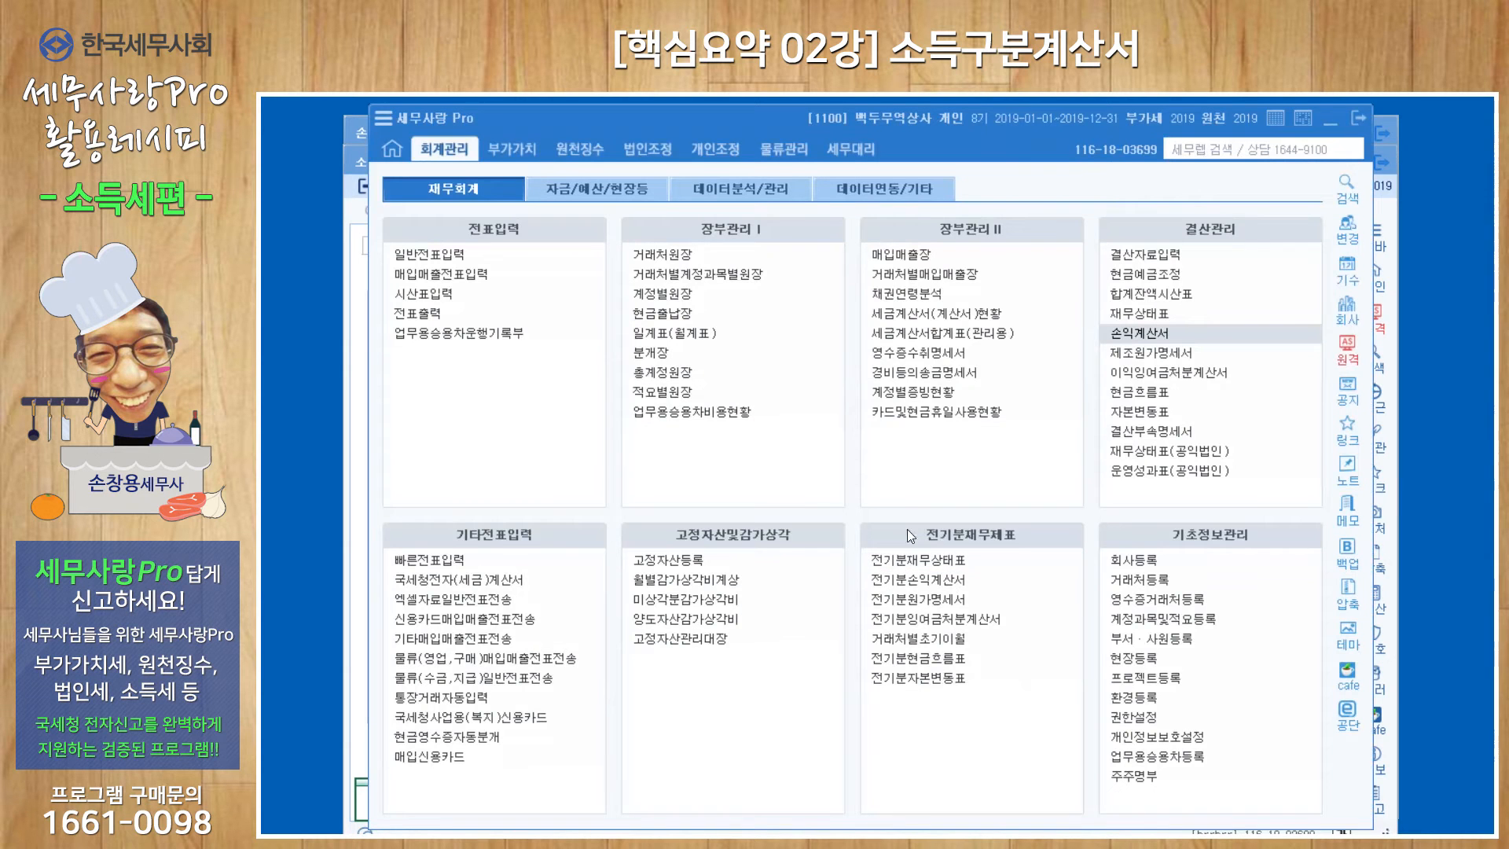
pyautogui.click(715, 148)
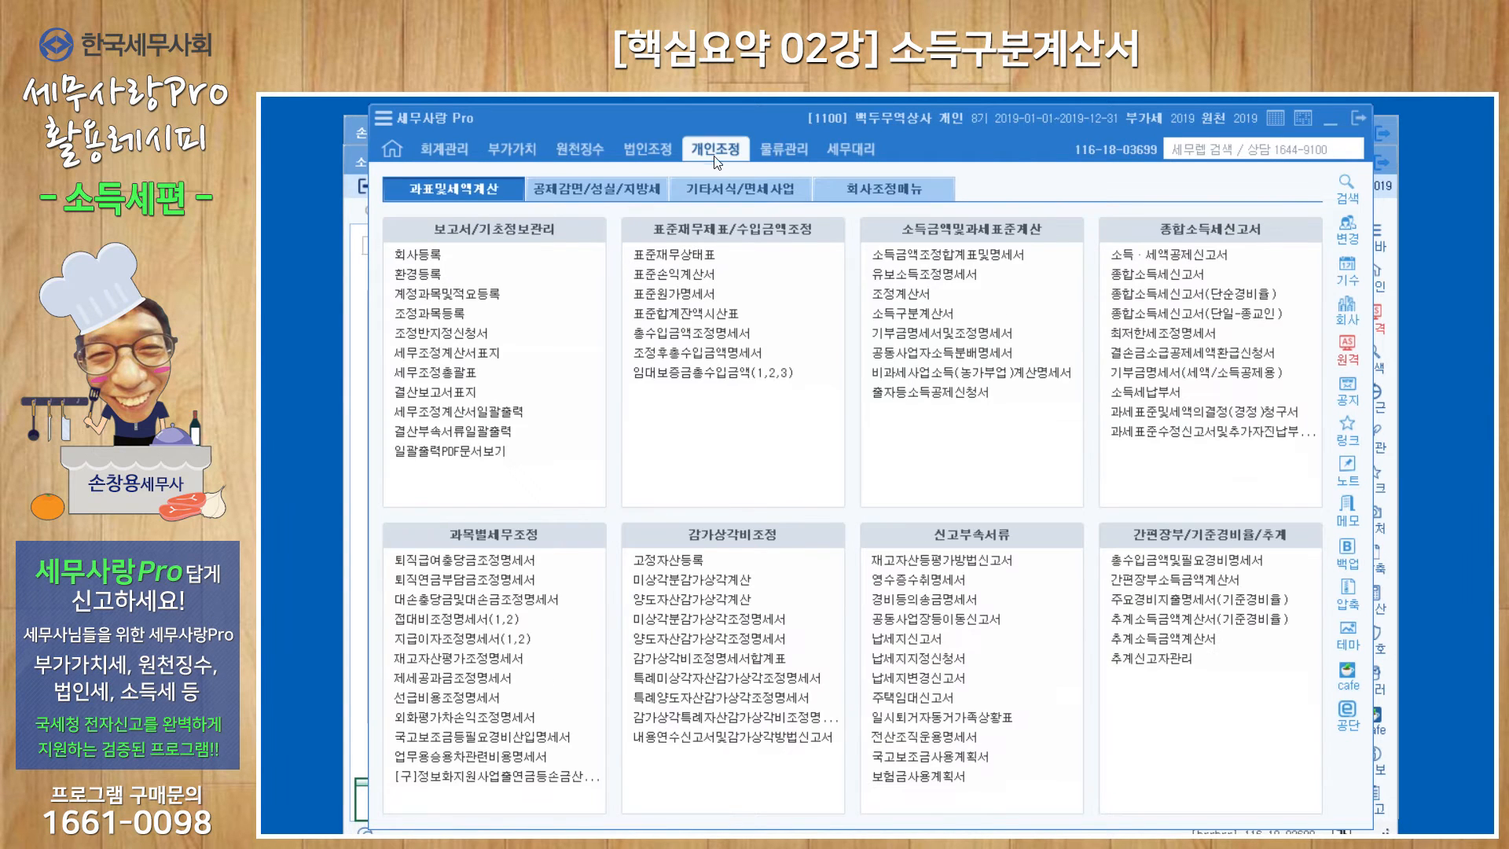
pyautogui.click(904, 294)
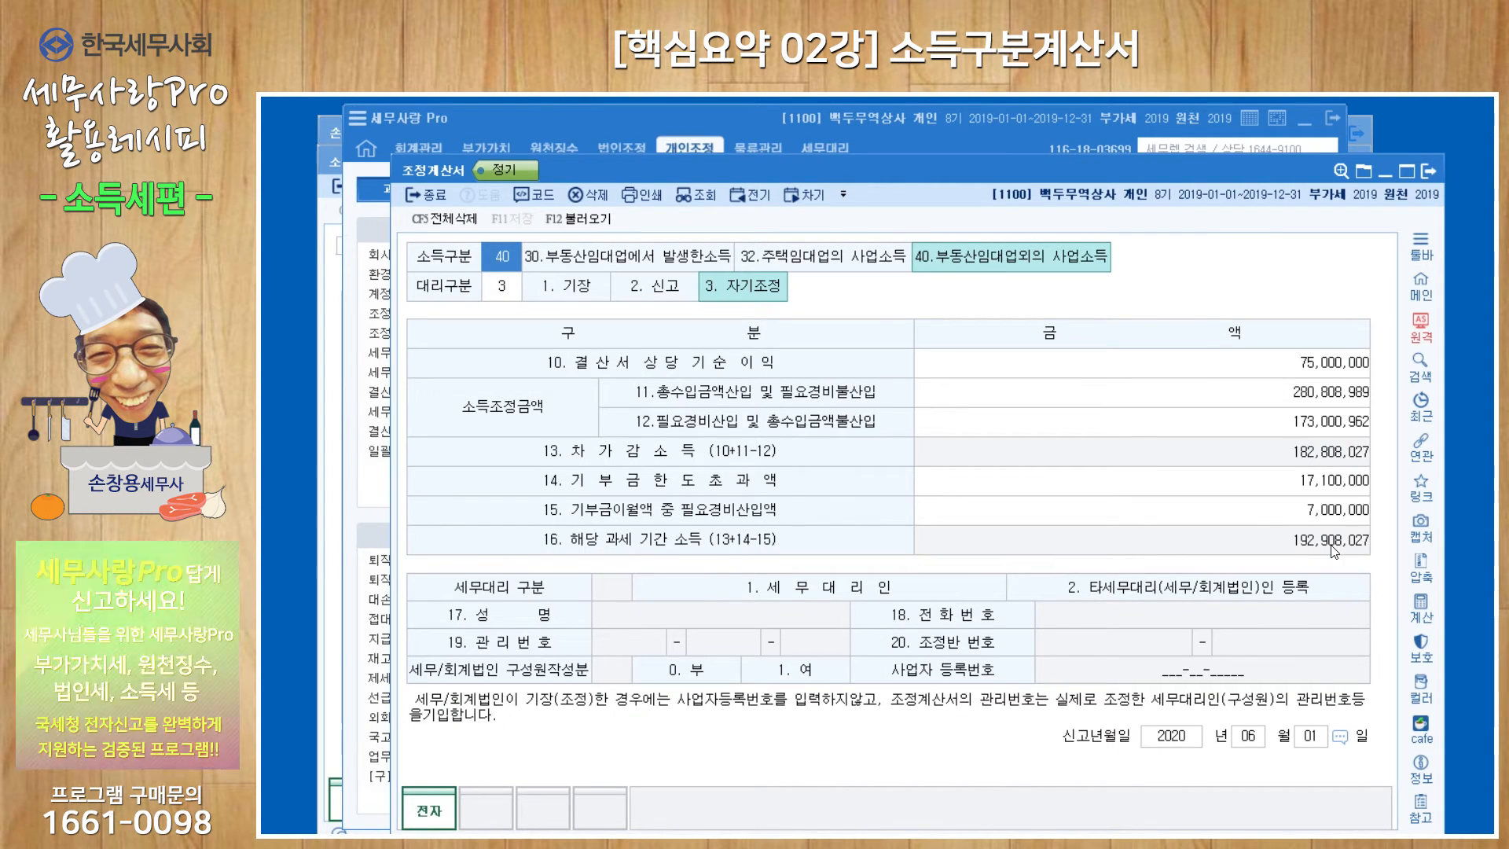
pyautogui.click(330, 505)
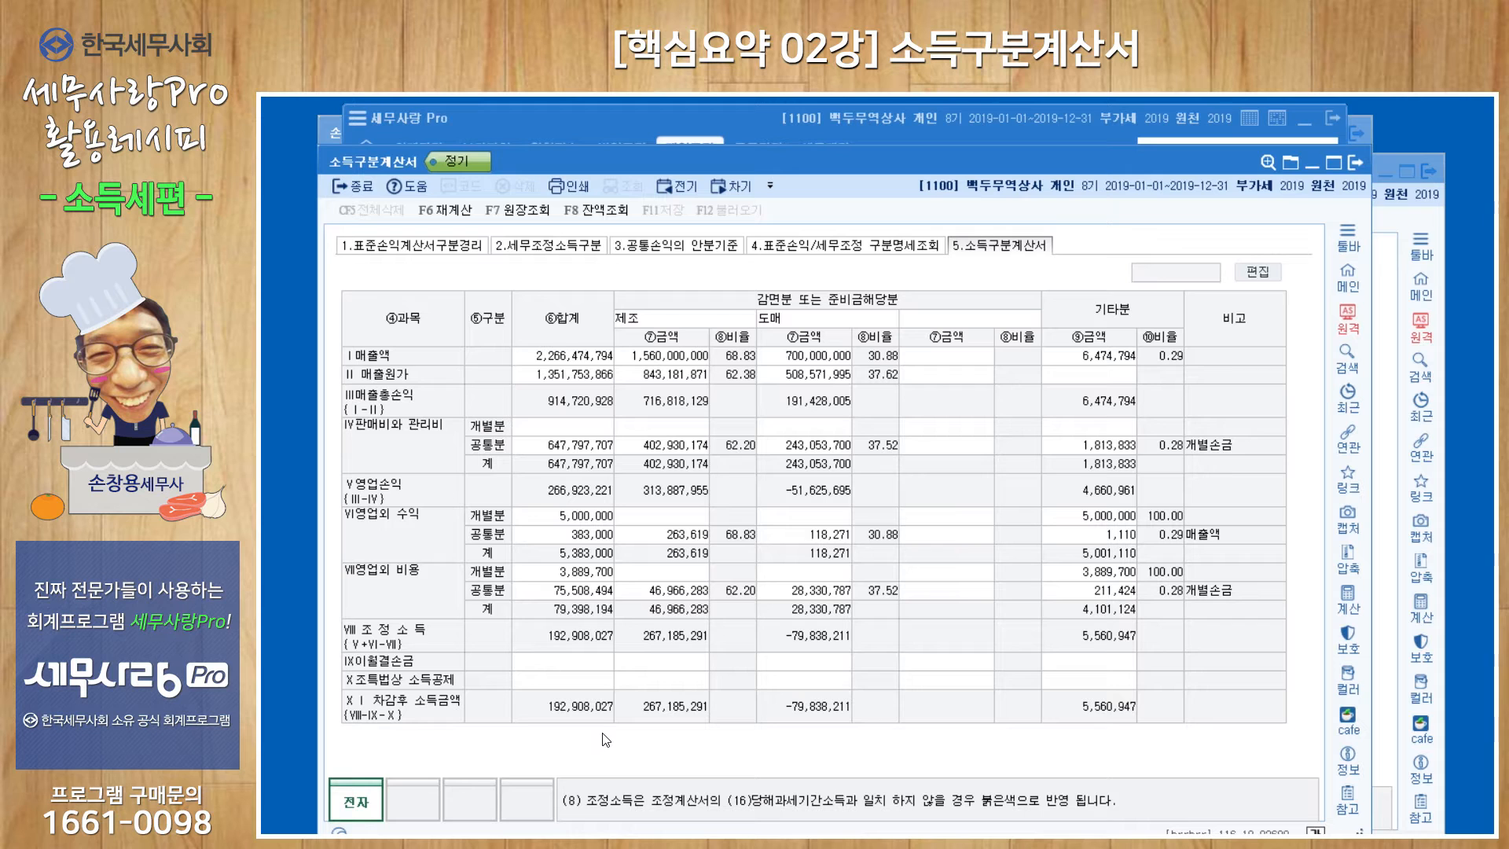
# Recheck the 표준손익계산서구분경리 sheet and the 총수입금액산입 및 필요경비불산입 list down to the added 기부금한도초과 row.
pyautogui.click(421, 246)
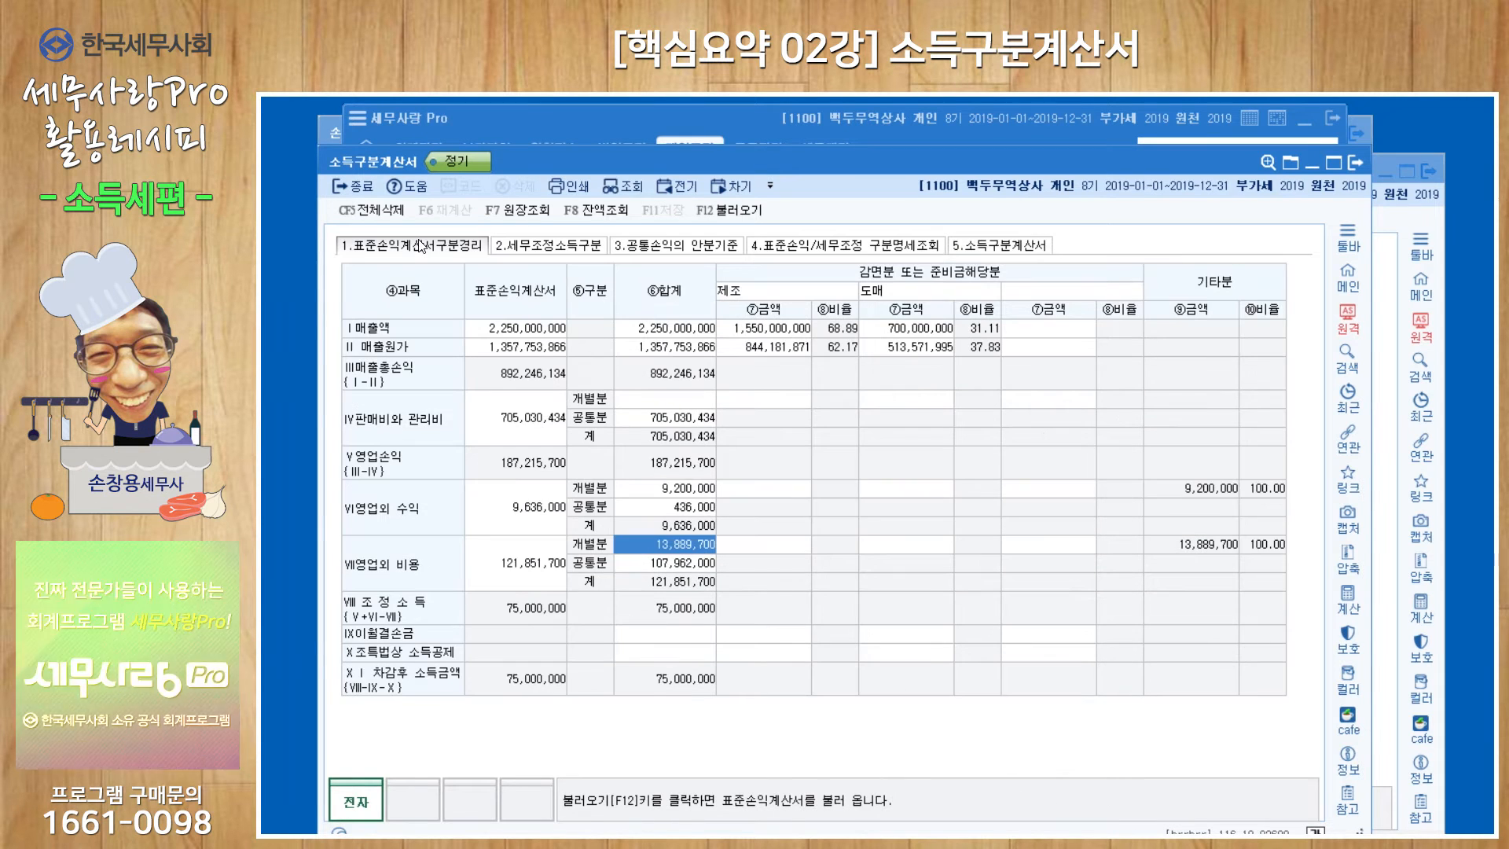
pyautogui.click(554, 247)
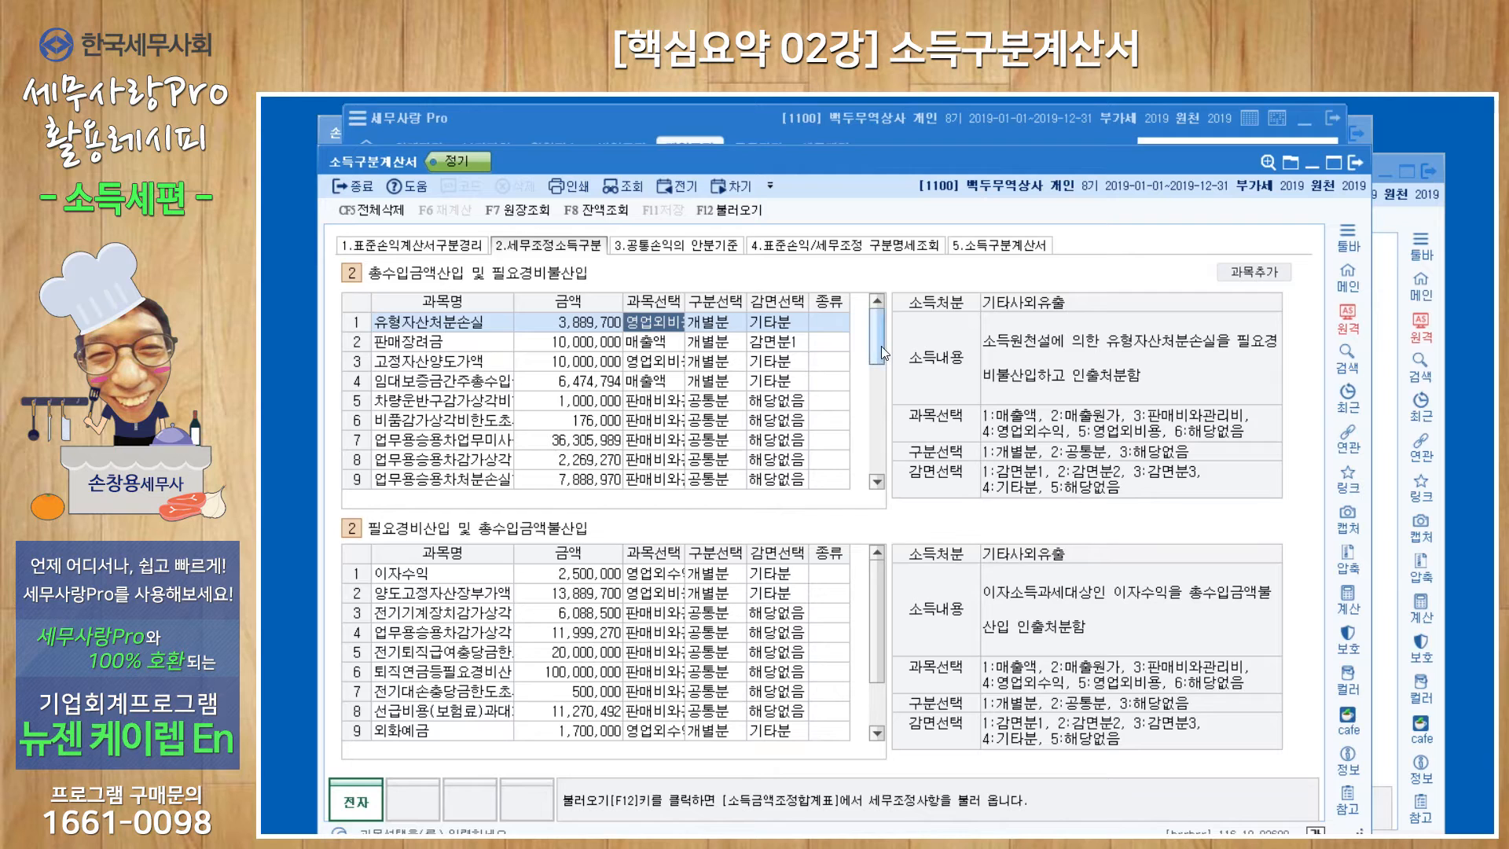
pyautogui.moveTo(879, 346); pyautogui.dragTo(877, 468)
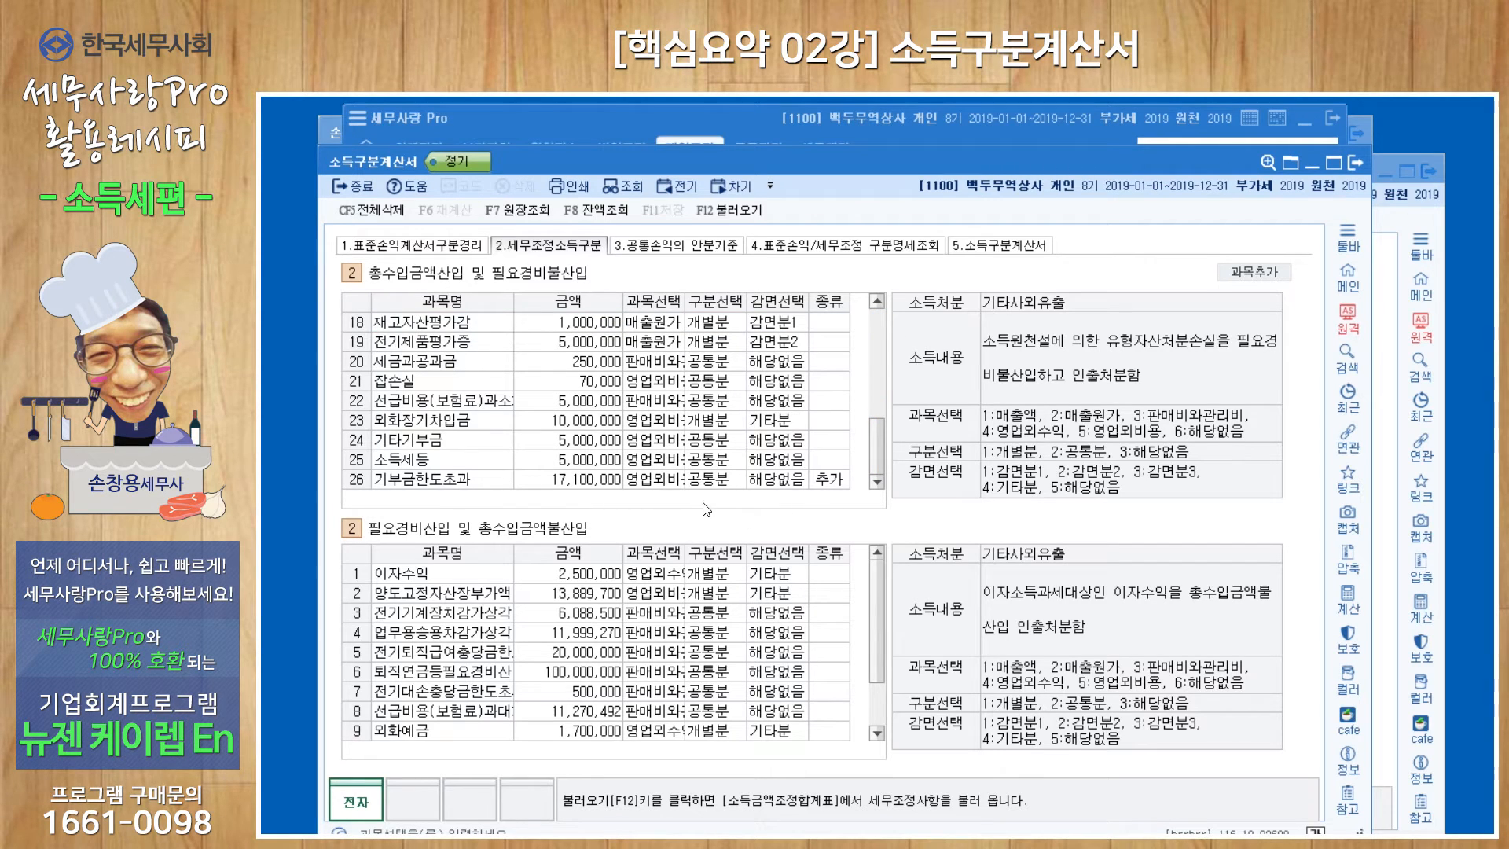
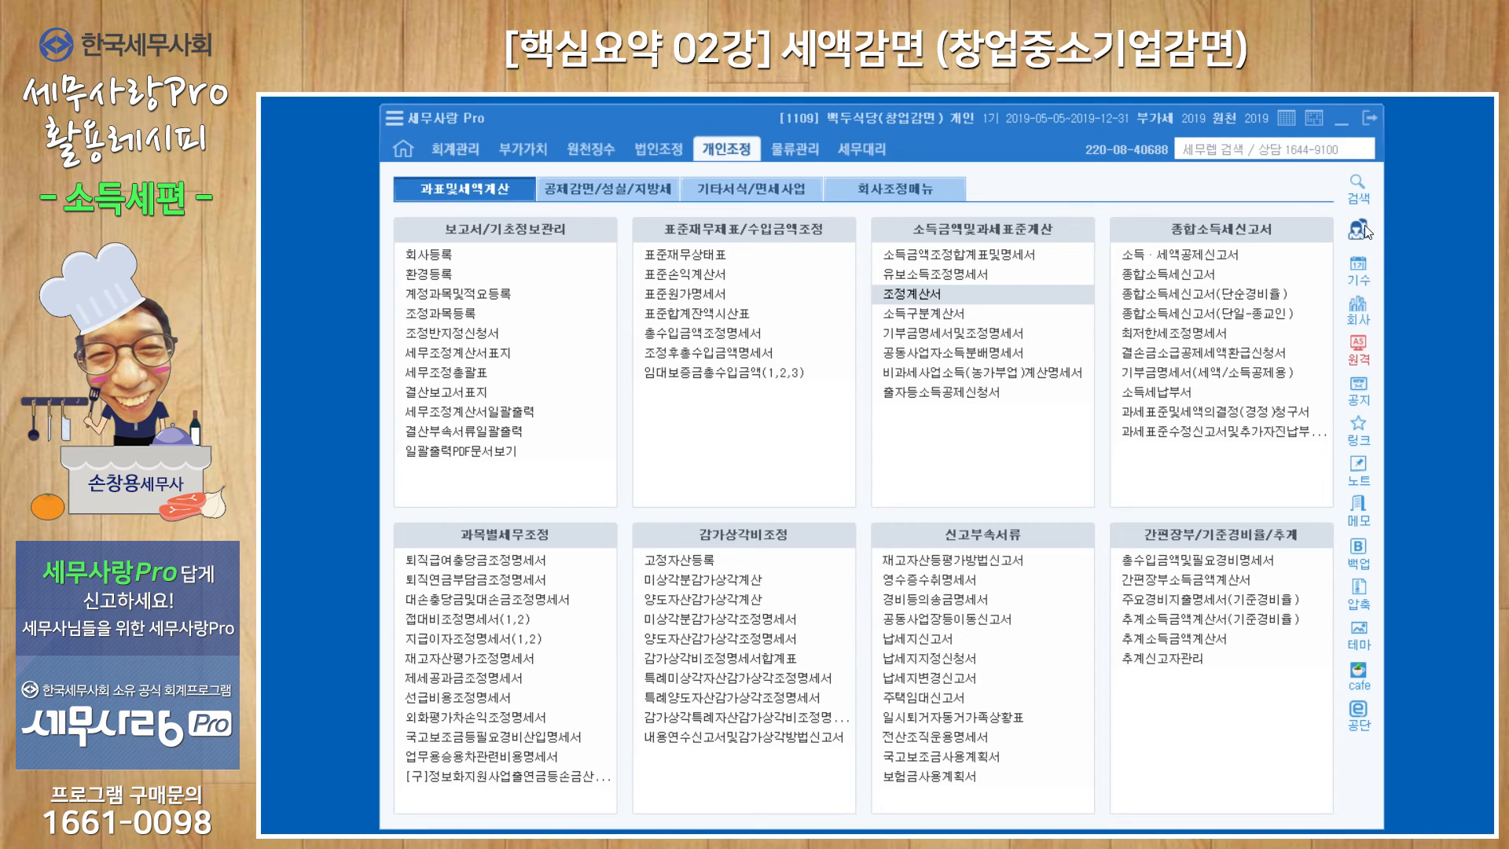
# Open the 창업중소기업등에대한감면세액계산서 and set its business type to 청년창업 중소기업.
pyautogui.click(582, 189)
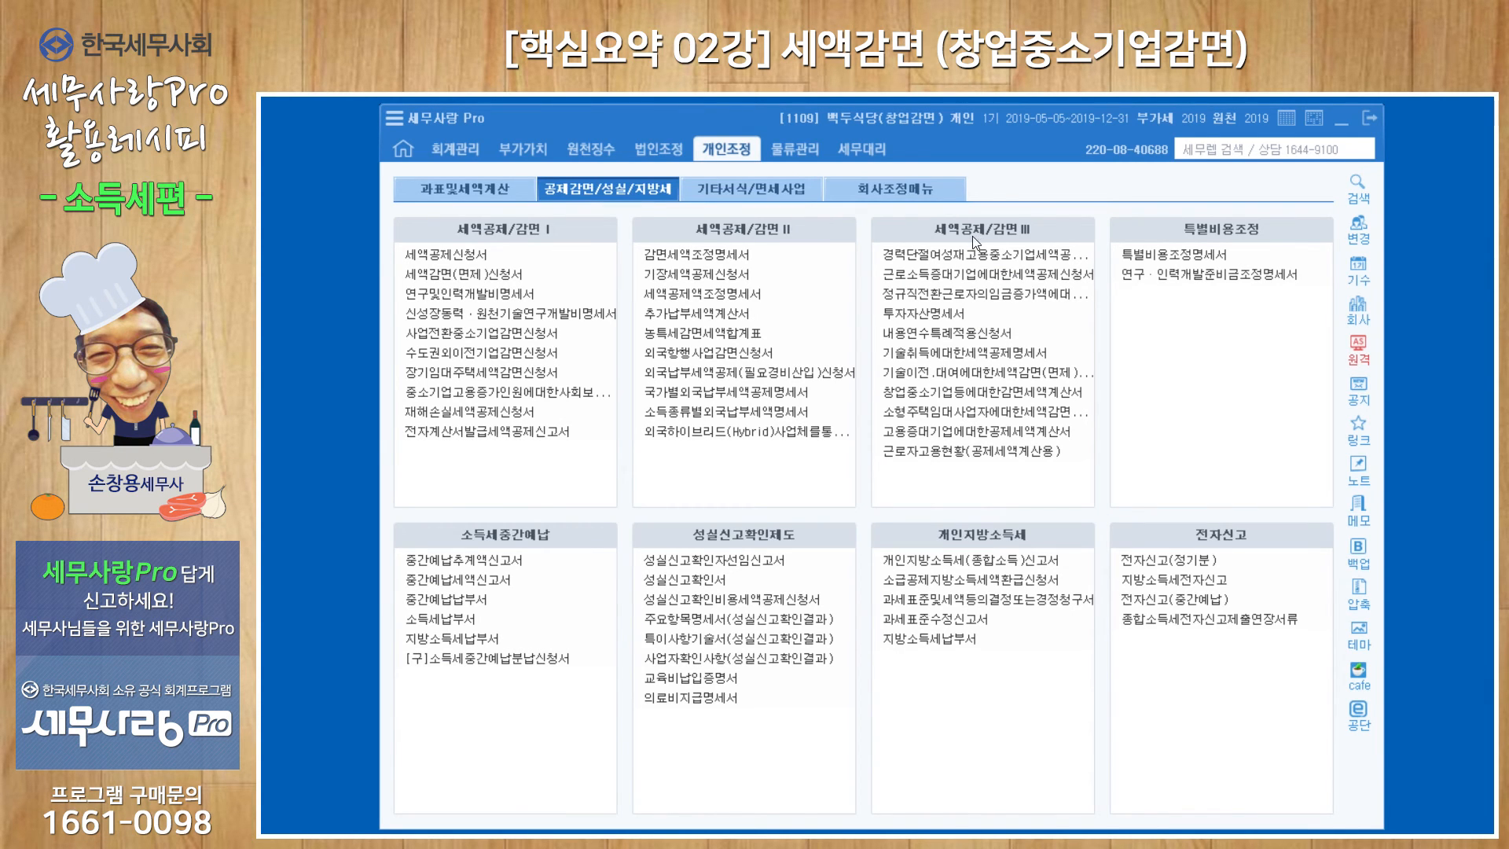
pyautogui.click(989, 394)
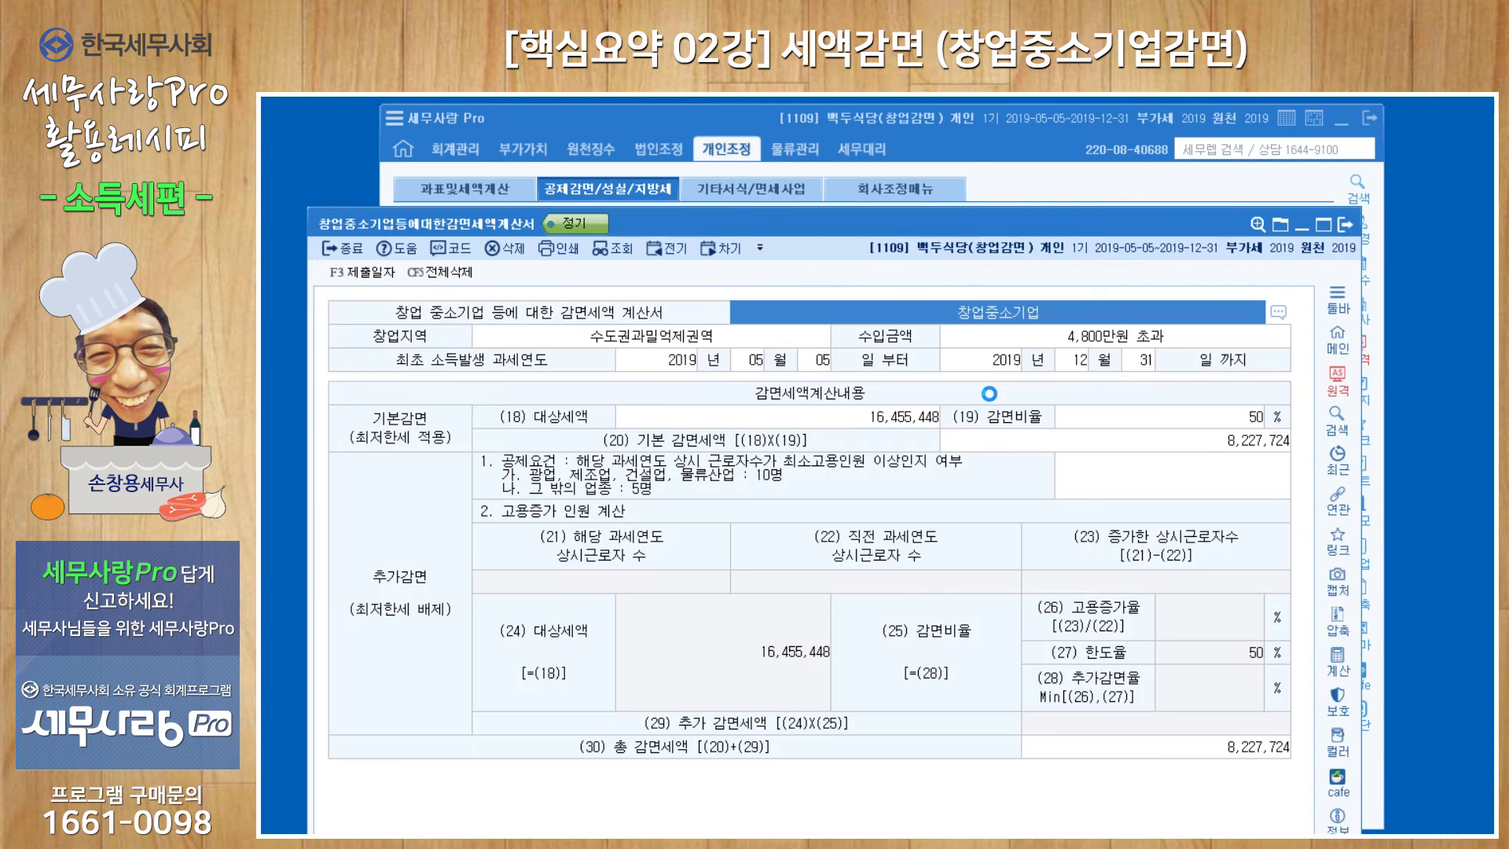
pyautogui.moveTo(955, 232); pyautogui.dragTo(965, 148)
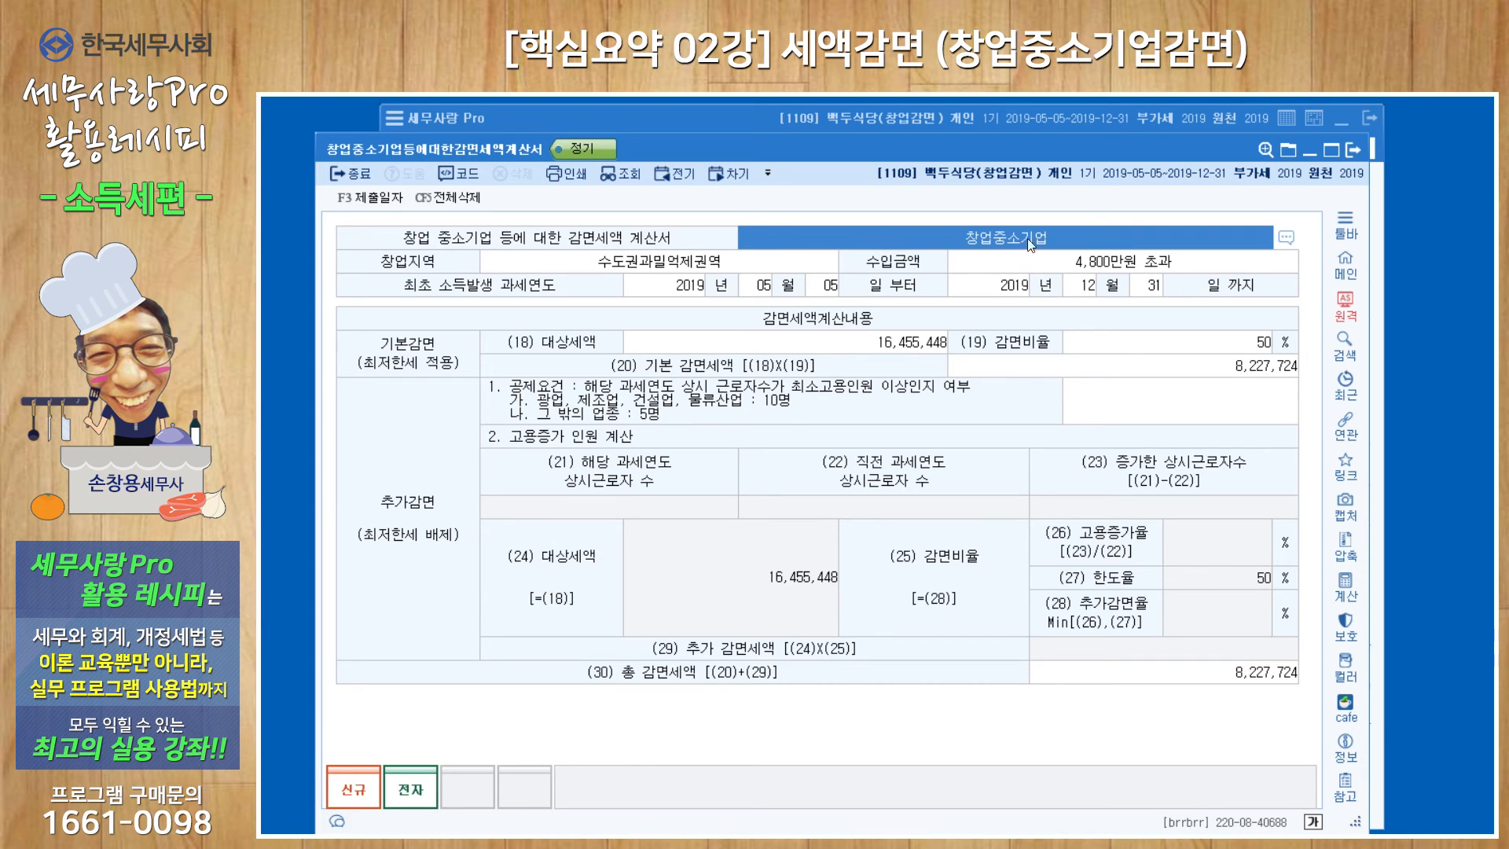
pyautogui.click(1285, 238)
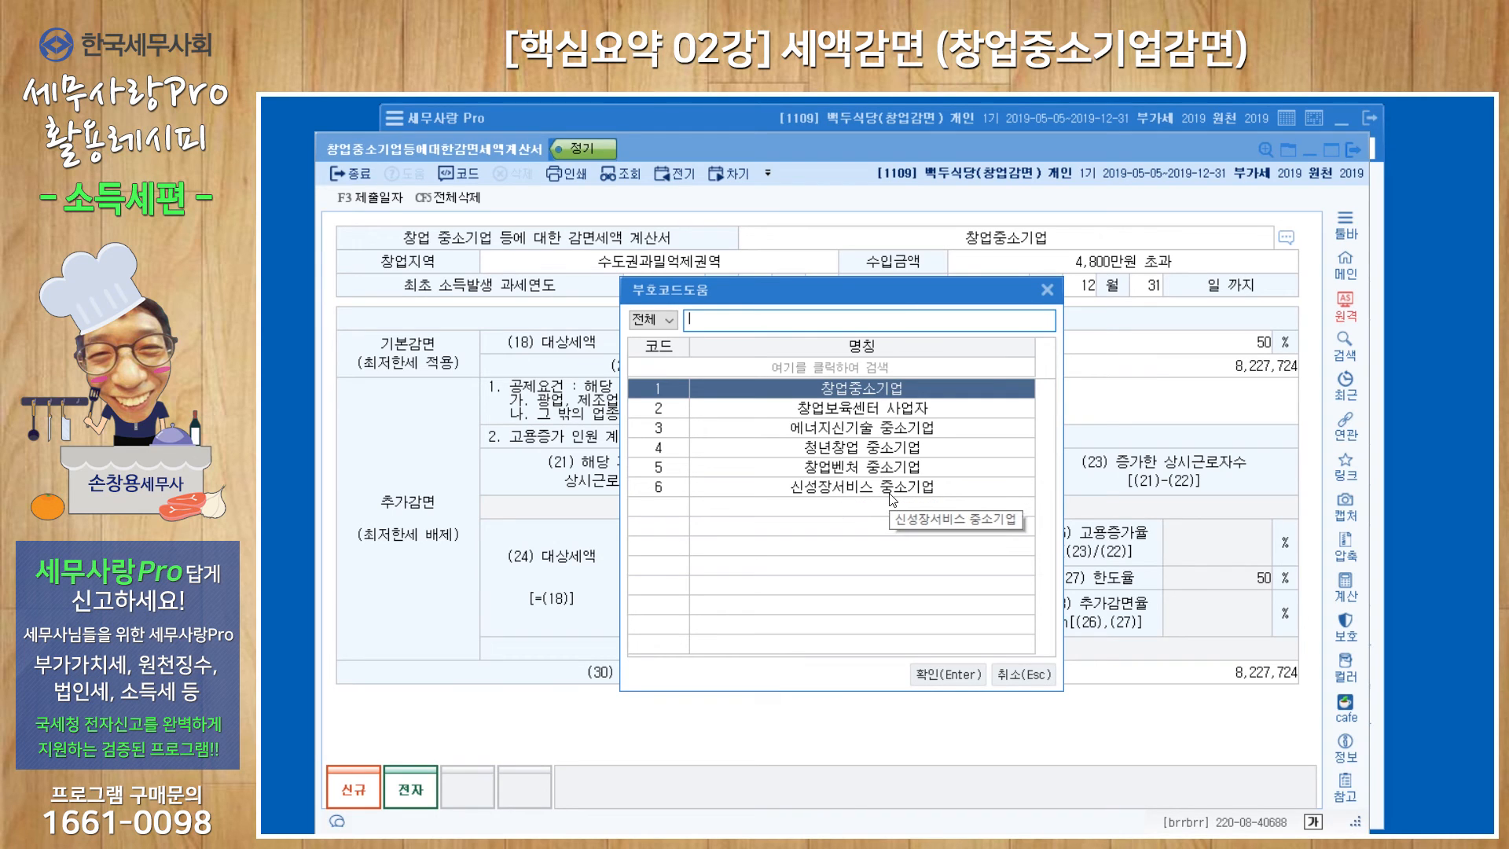
pyautogui.click(878, 448)
pyautogui.click(925, 677)
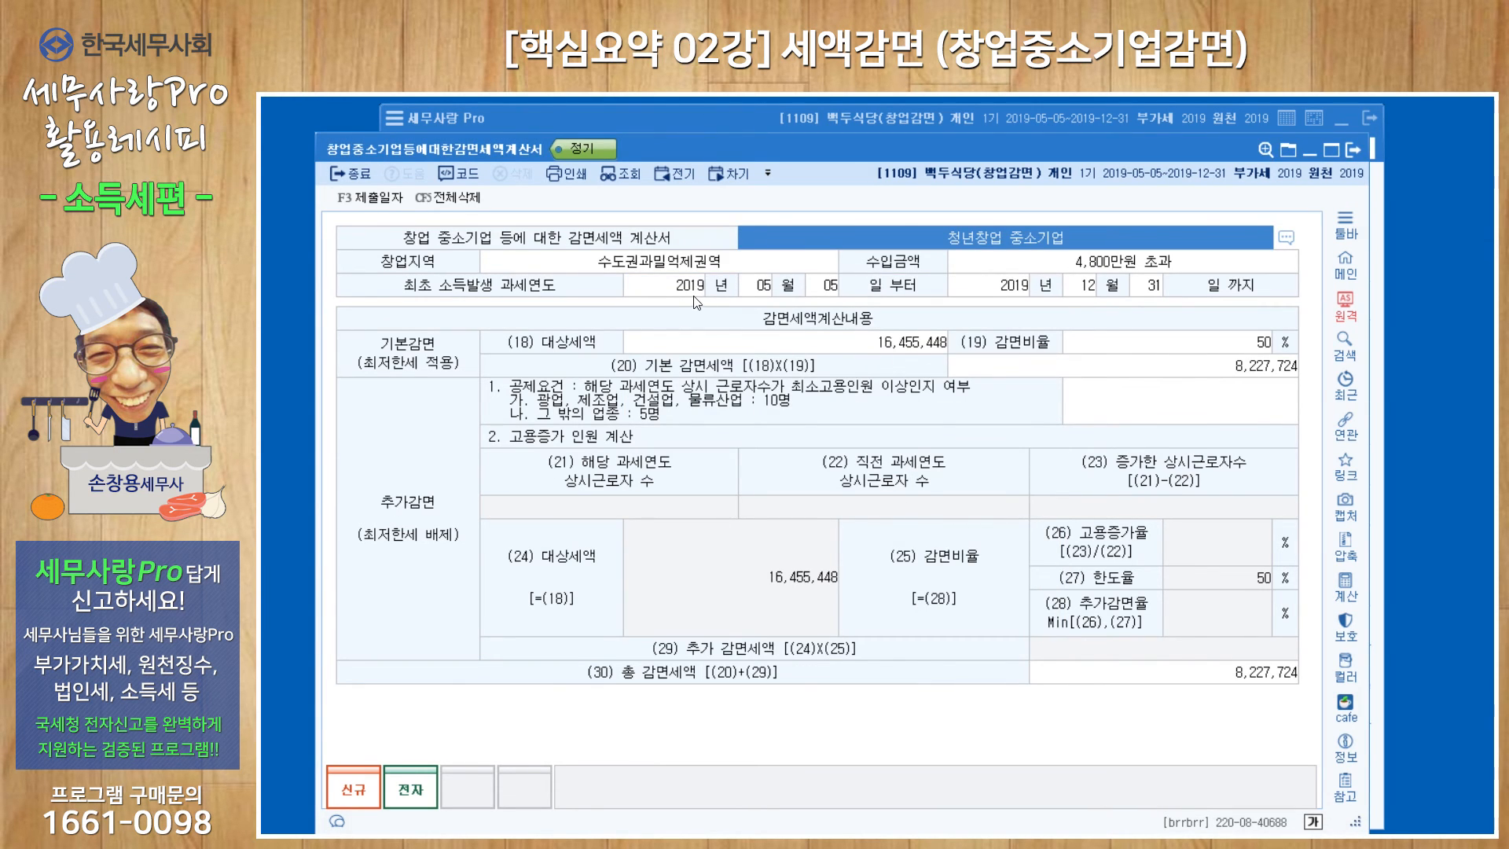
# Keep the 창업지역 as 수도권과밀억제권역 and set the 수입금액 to 4,800만원 이하.
pyautogui.click(545, 258)
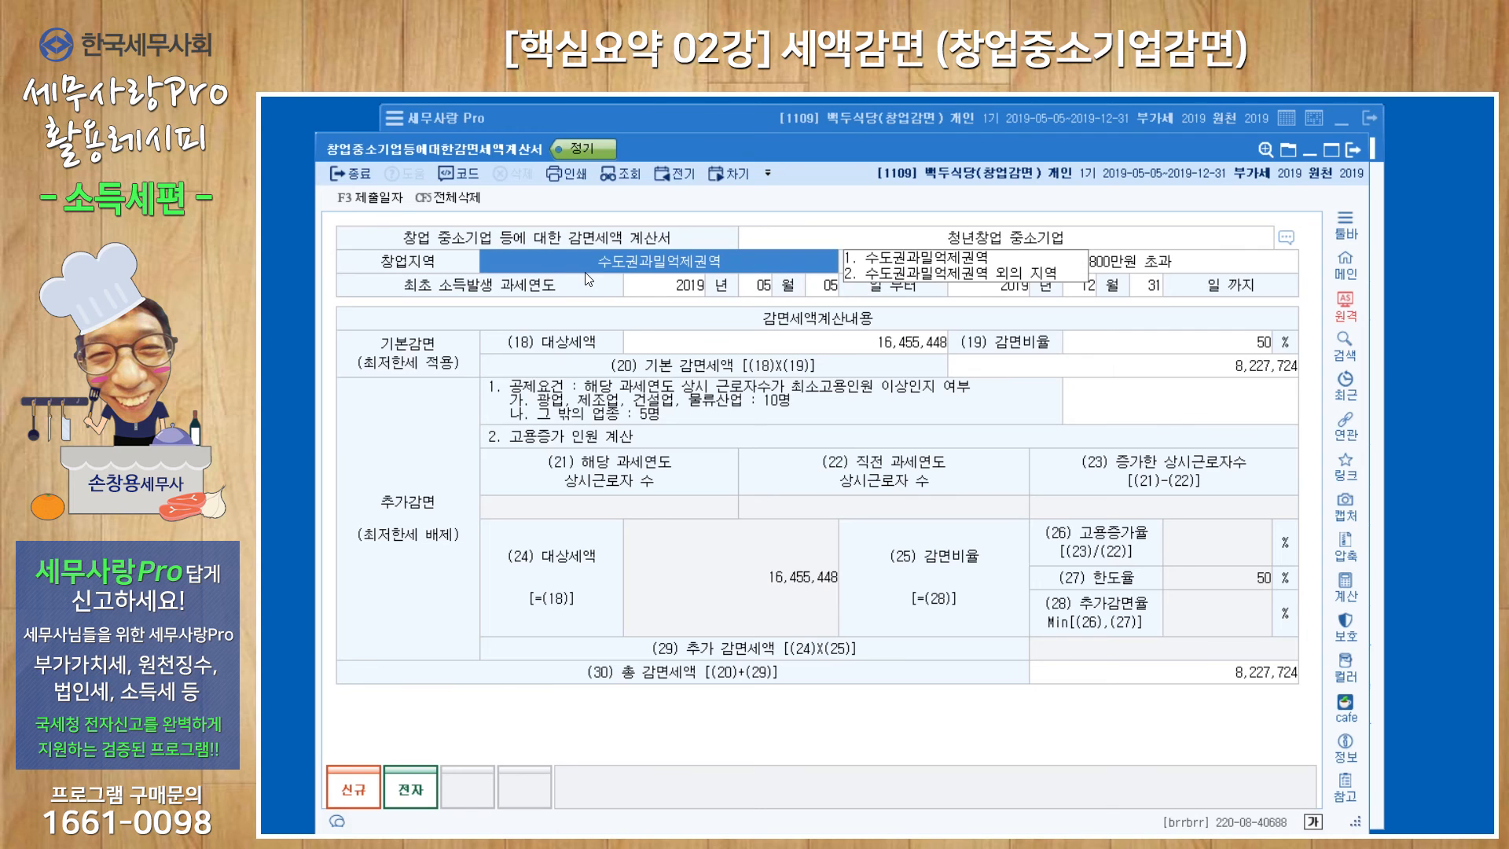
pyautogui.click(925, 262)
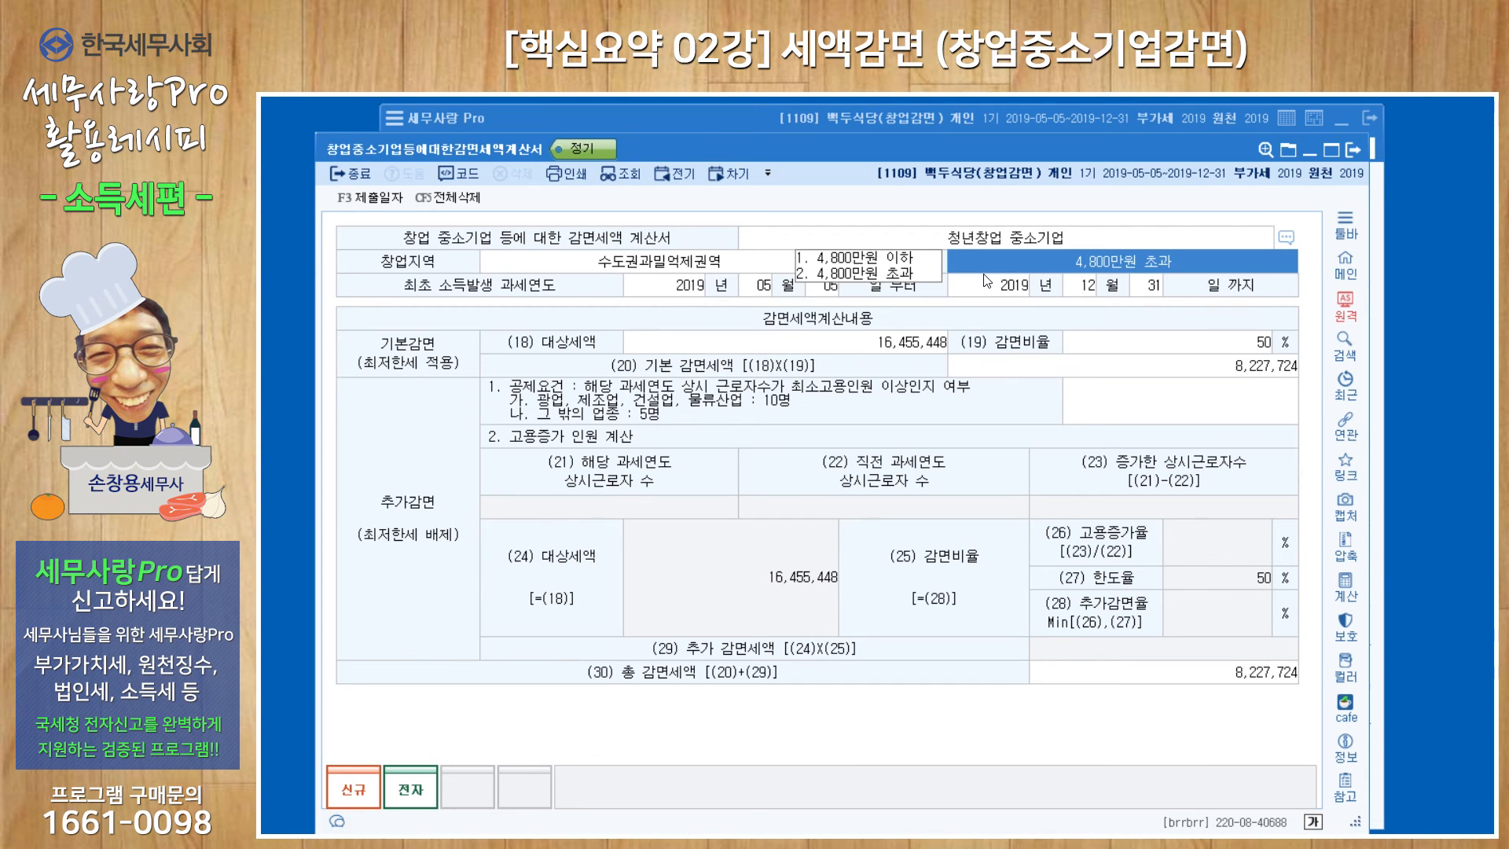
pyautogui.click(886, 259)
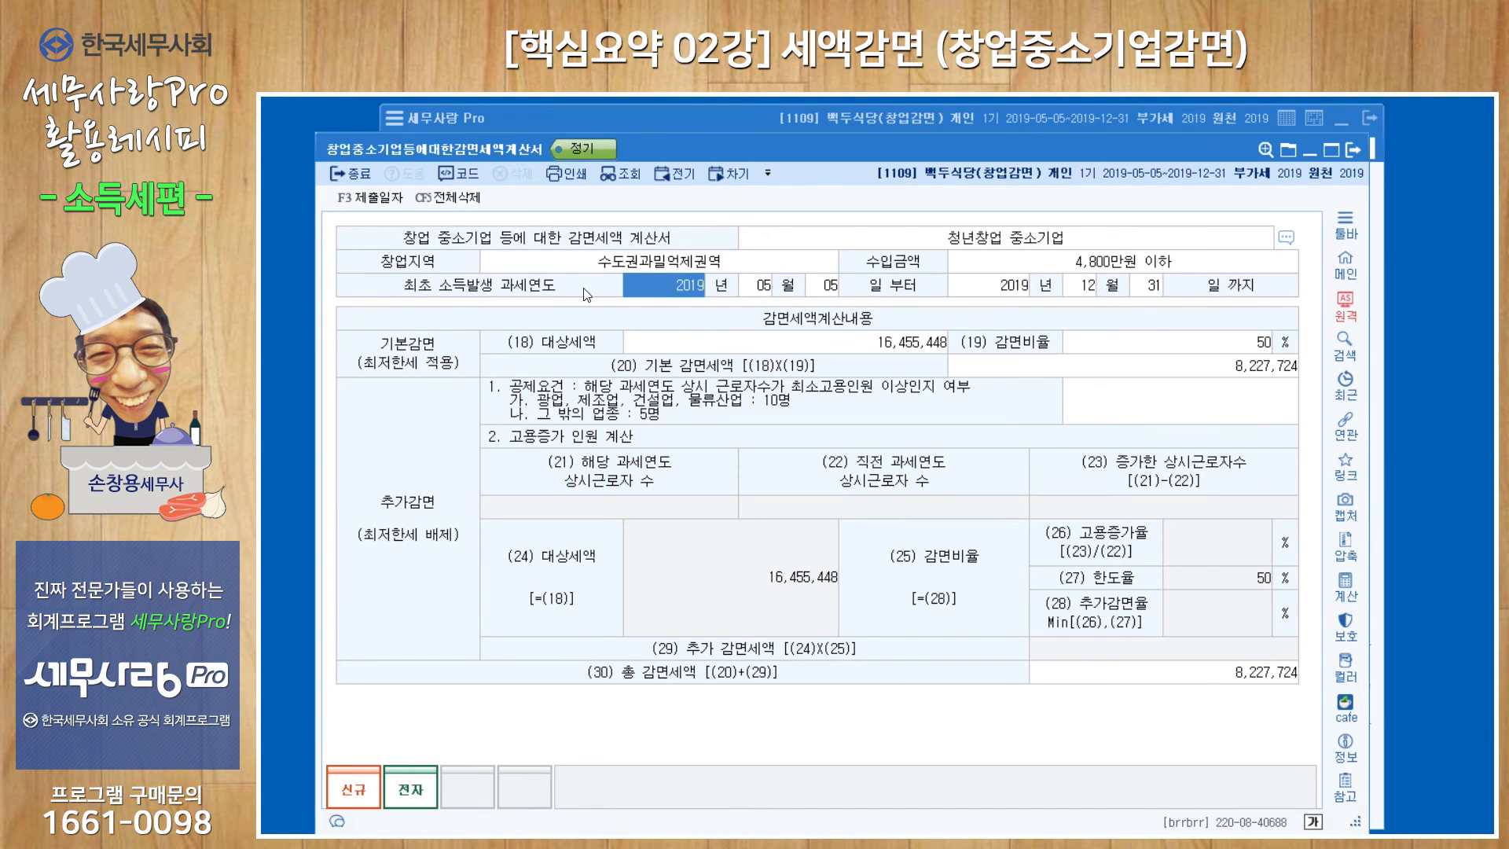
# Reload the (18) 대상세액 calculation data, enter 80,000,000 as the 감면소득, and apply it to the form.
pyautogui.click(800, 349)
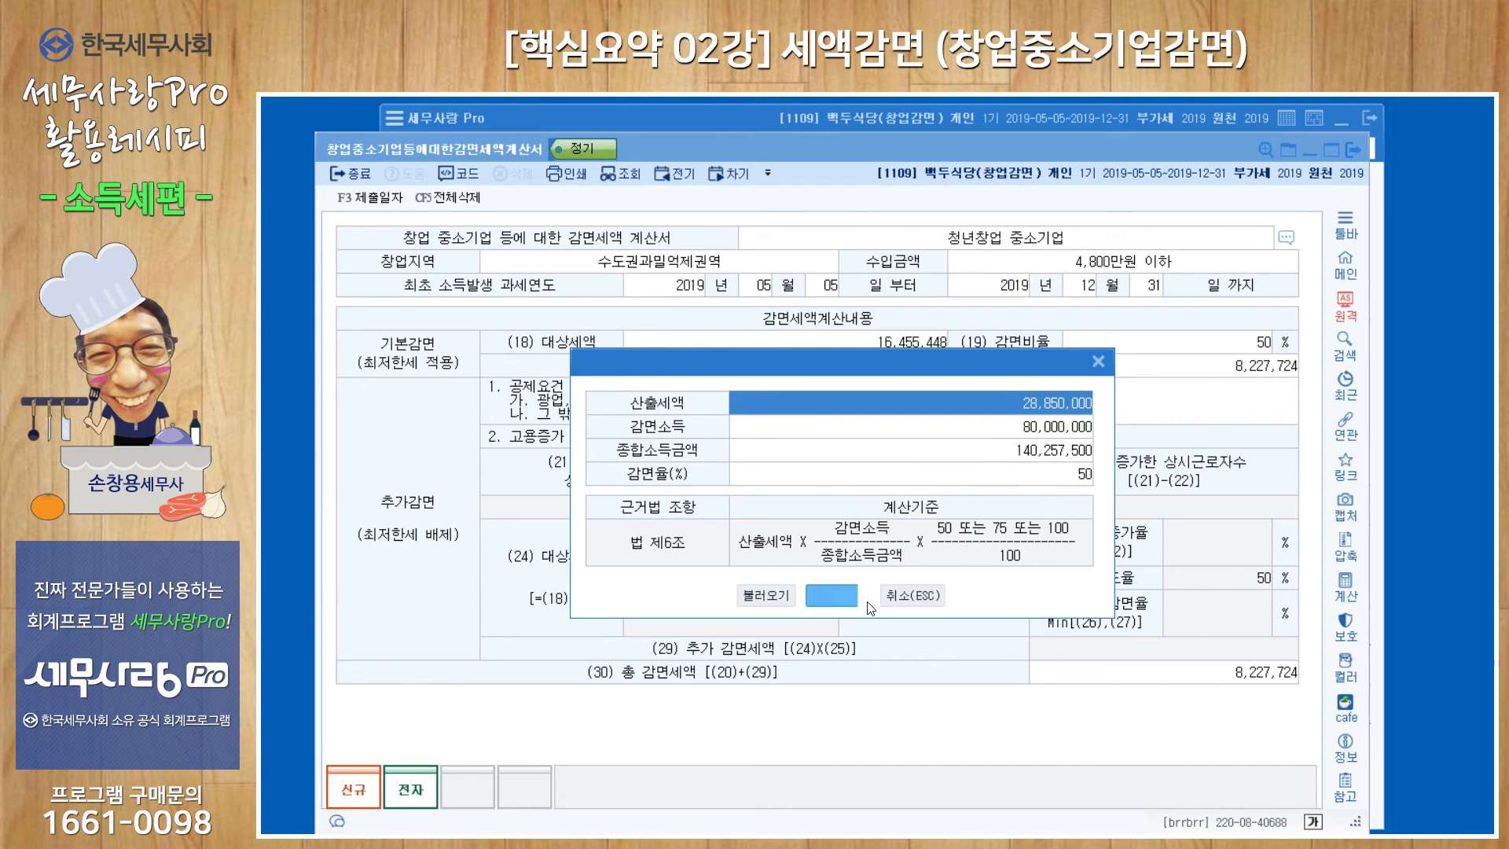
pyautogui.click(776, 596)
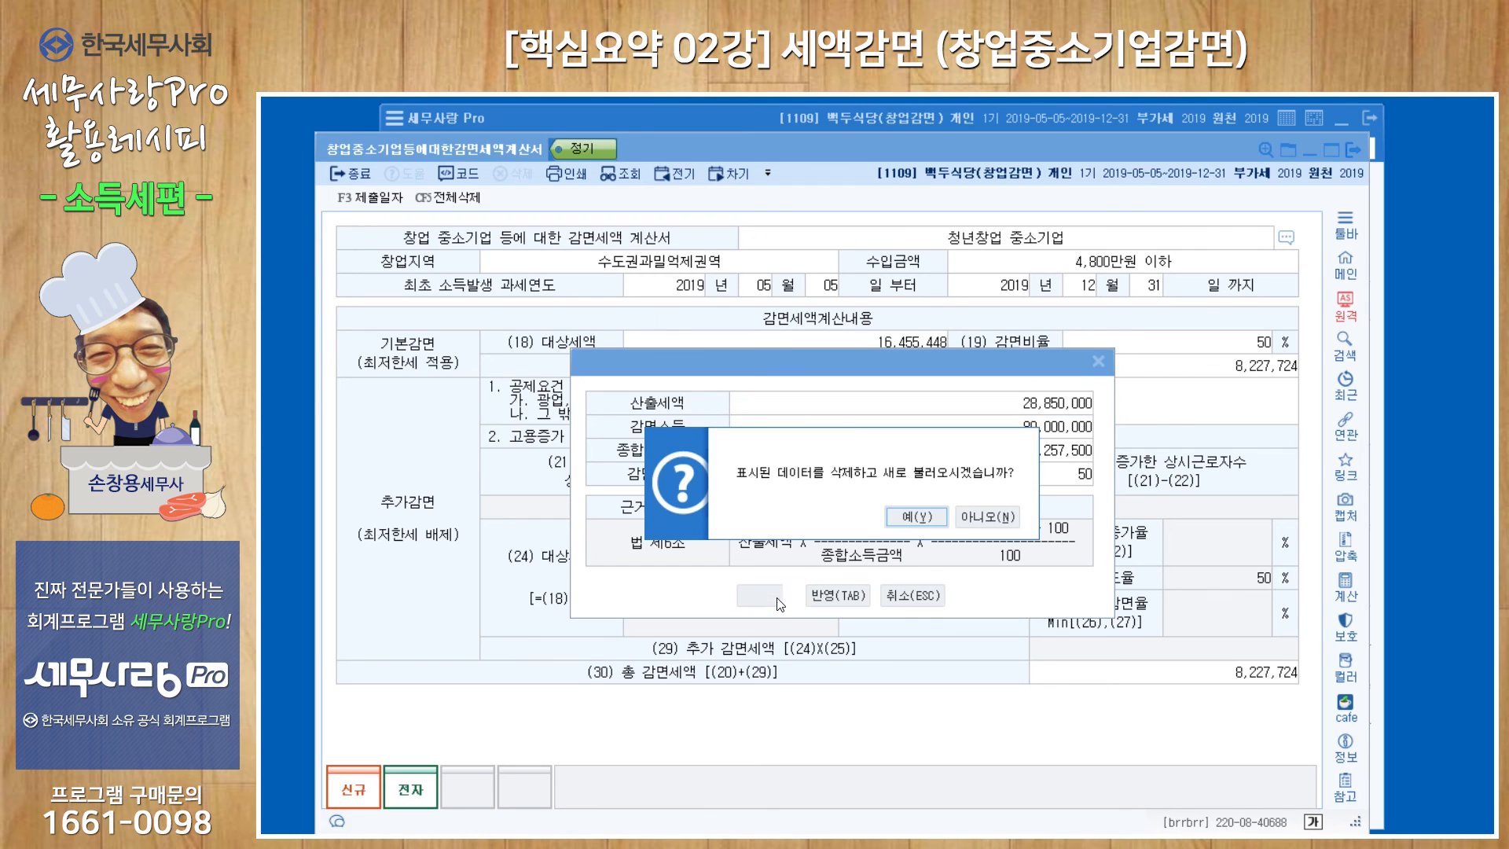
pyautogui.click(887, 526)
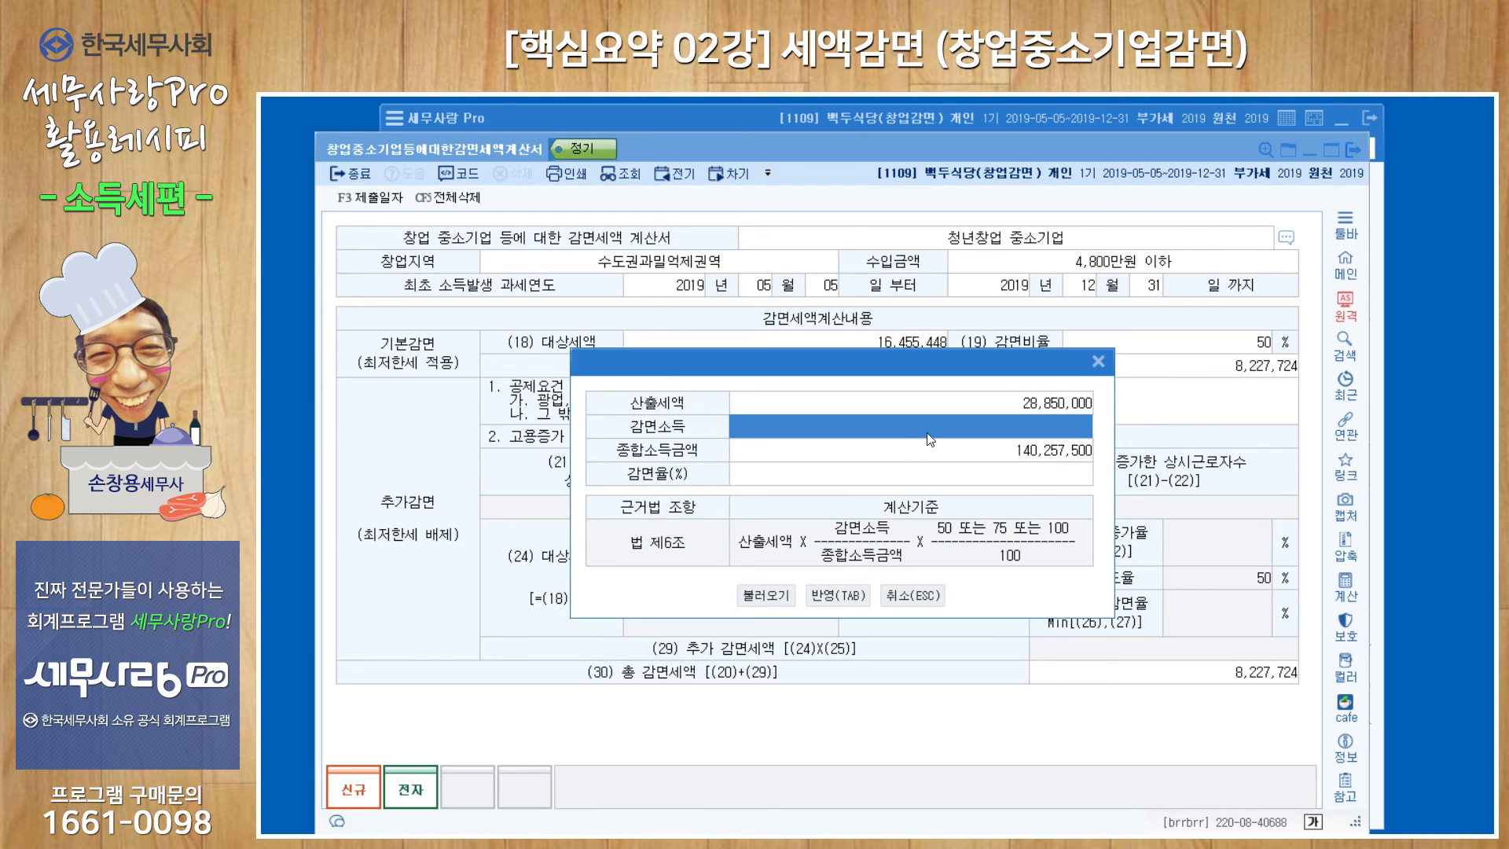
pyautogui.write('80000000')
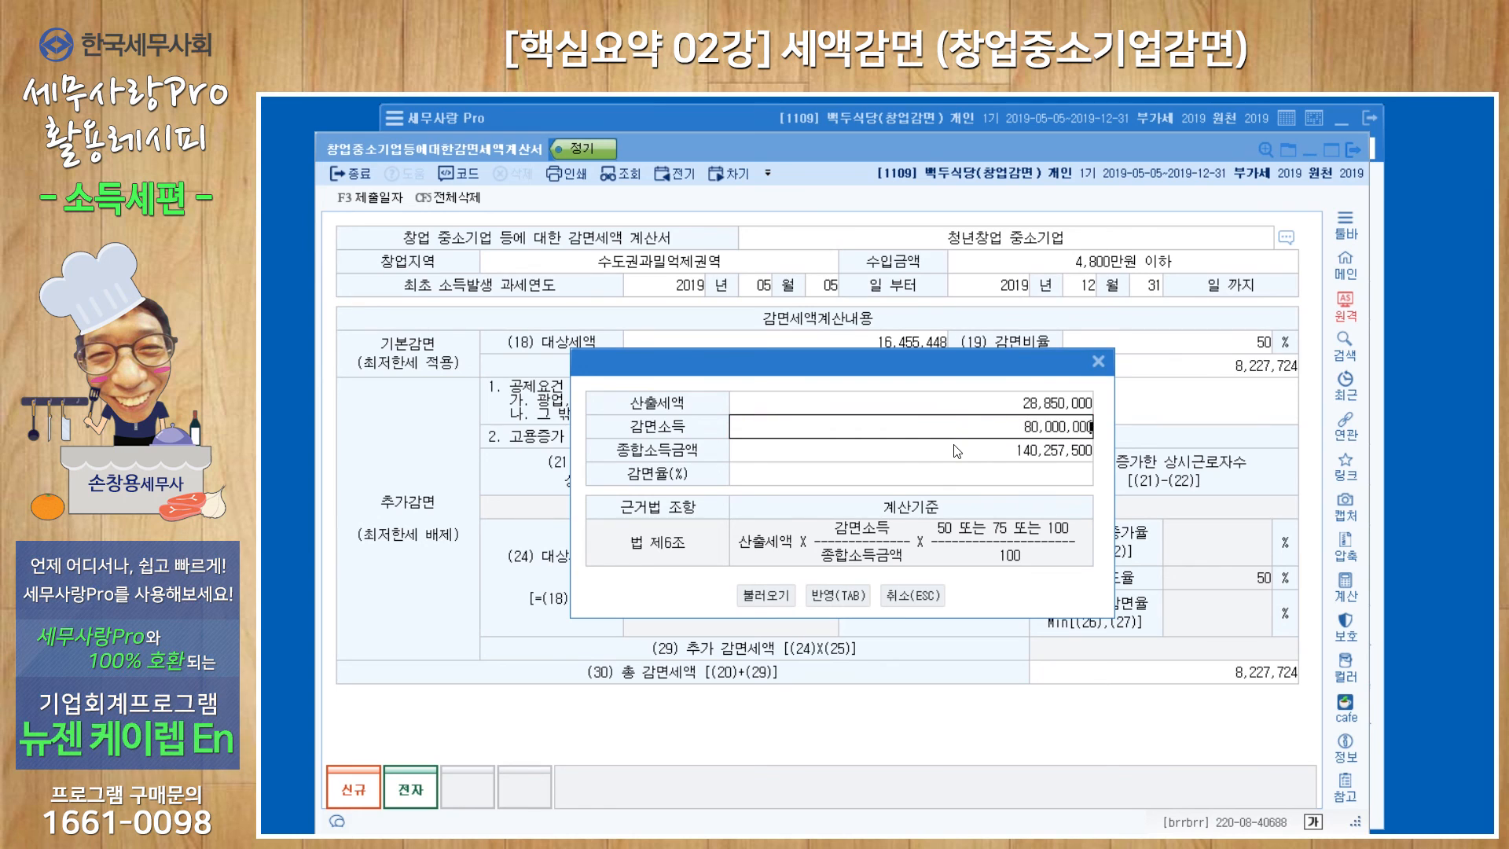
pyautogui.press('Return')
pyautogui.click(831, 595)
pyautogui.press('Return')
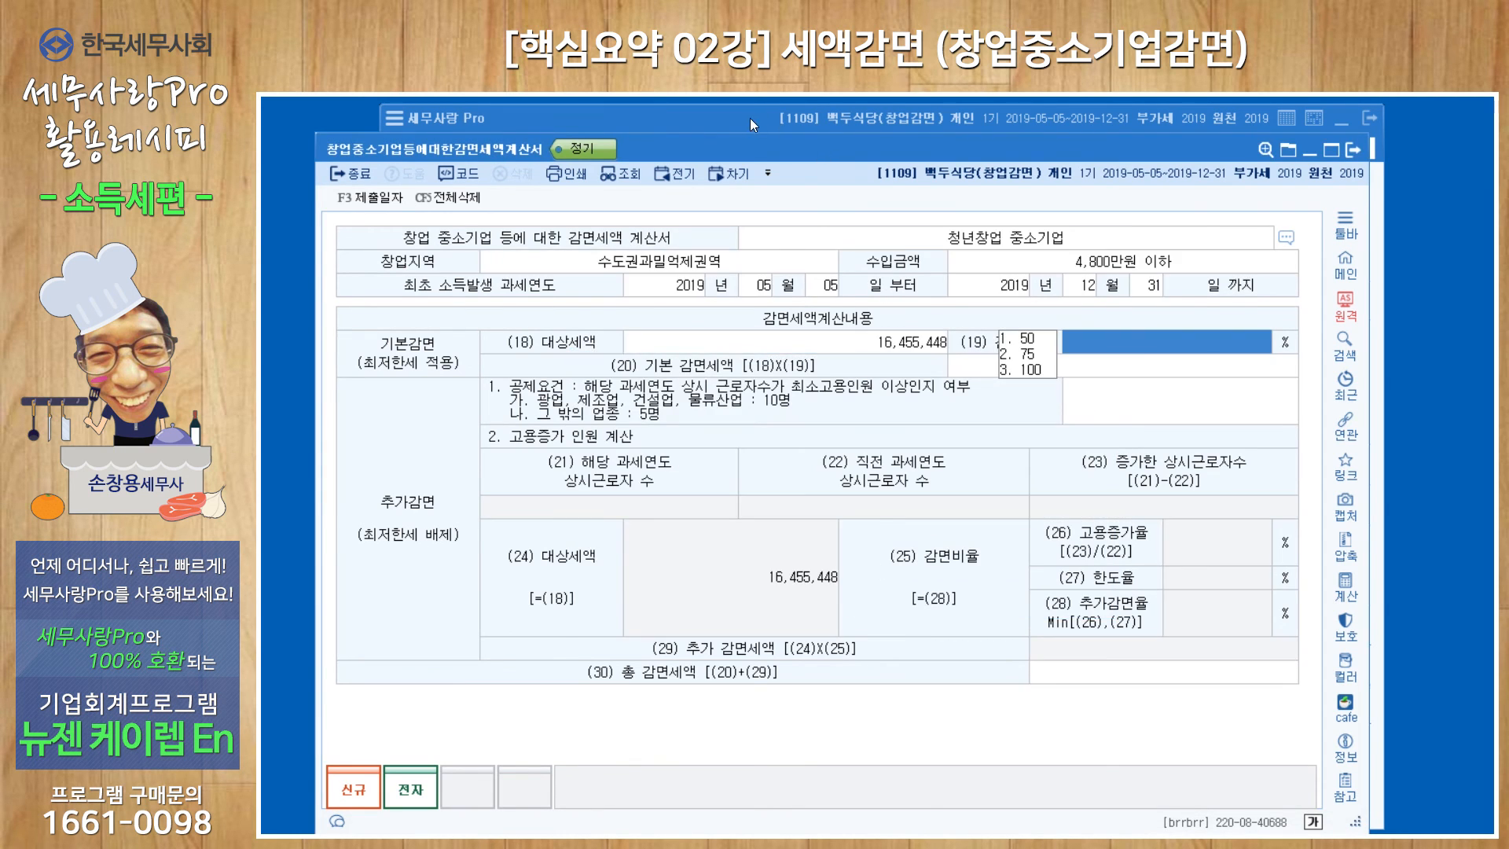
# Check the tax calculation and 세액감면명세서 under 종합소득계산 in the 종합소득세신고서, and return to the 창업중소기업 감면세액계산서.
pyautogui.click(742, 118)
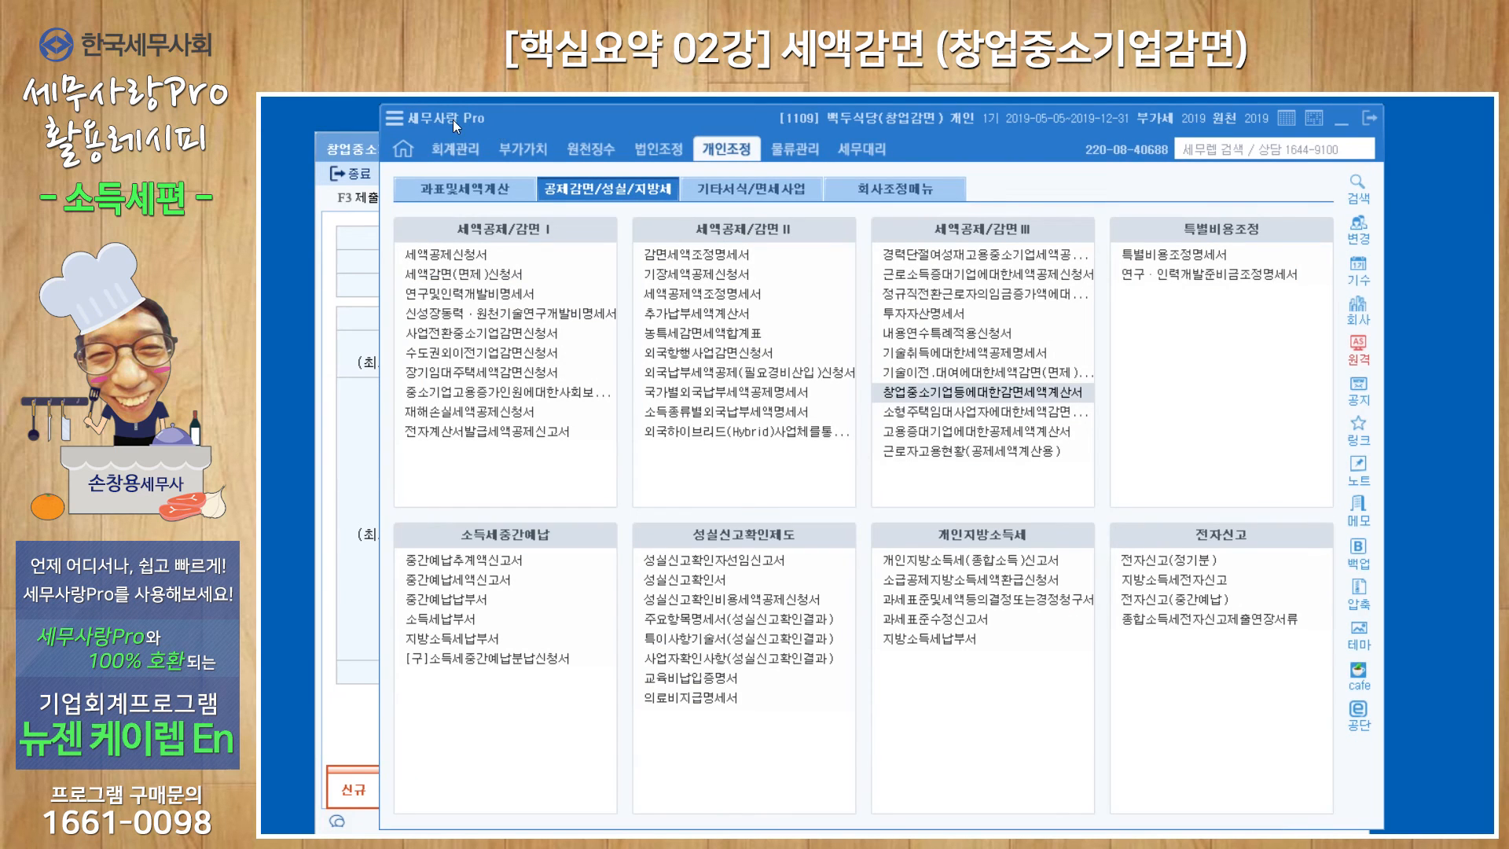
pyautogui.click(454, 190)
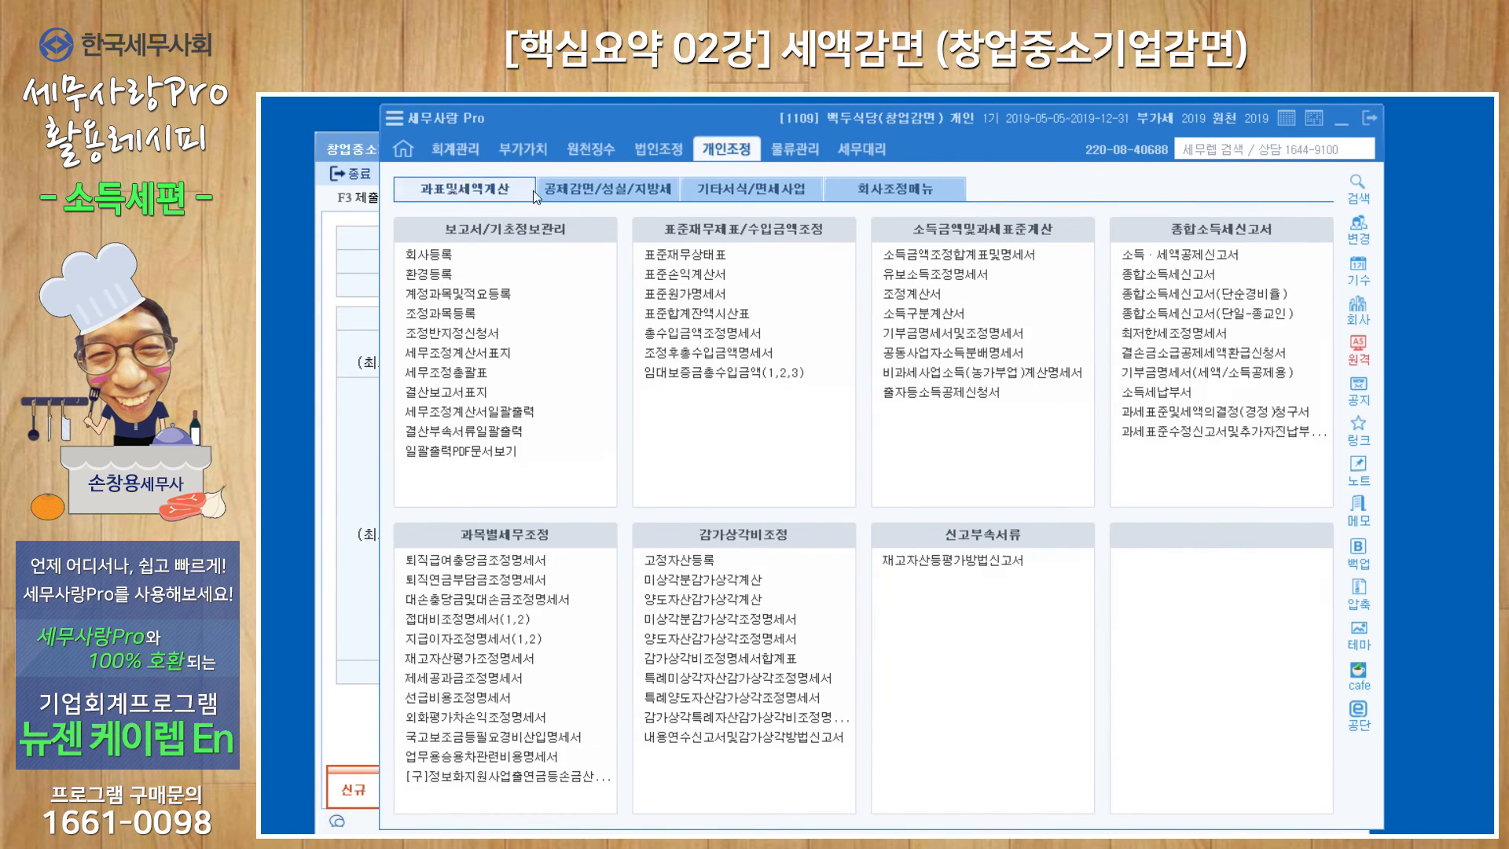
pyautogui.click(1168, 276)
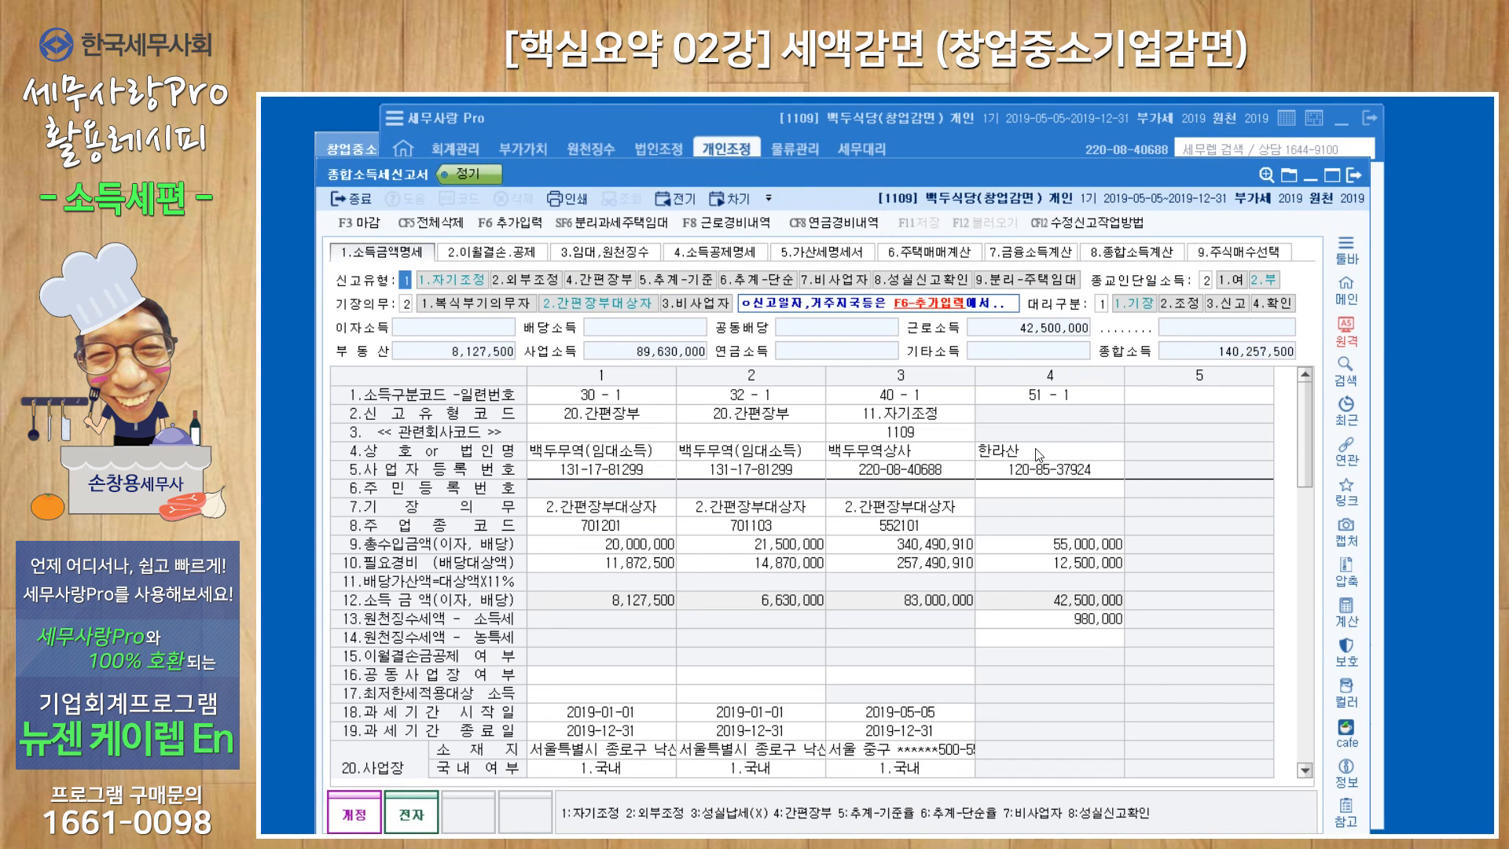
pyautogui.click(1146, 253)
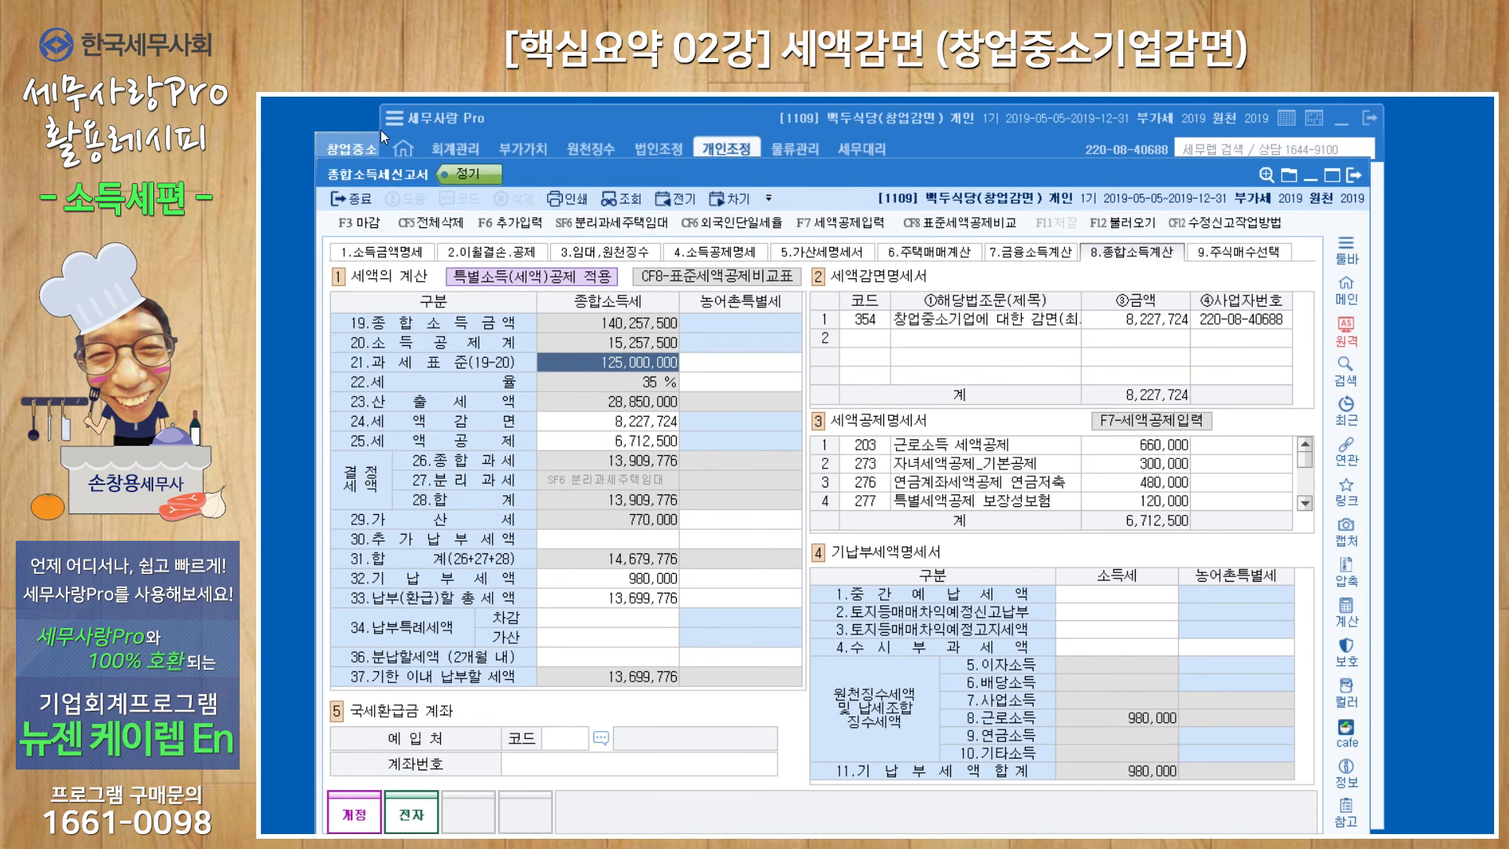
pyautogui.click(358, 144)
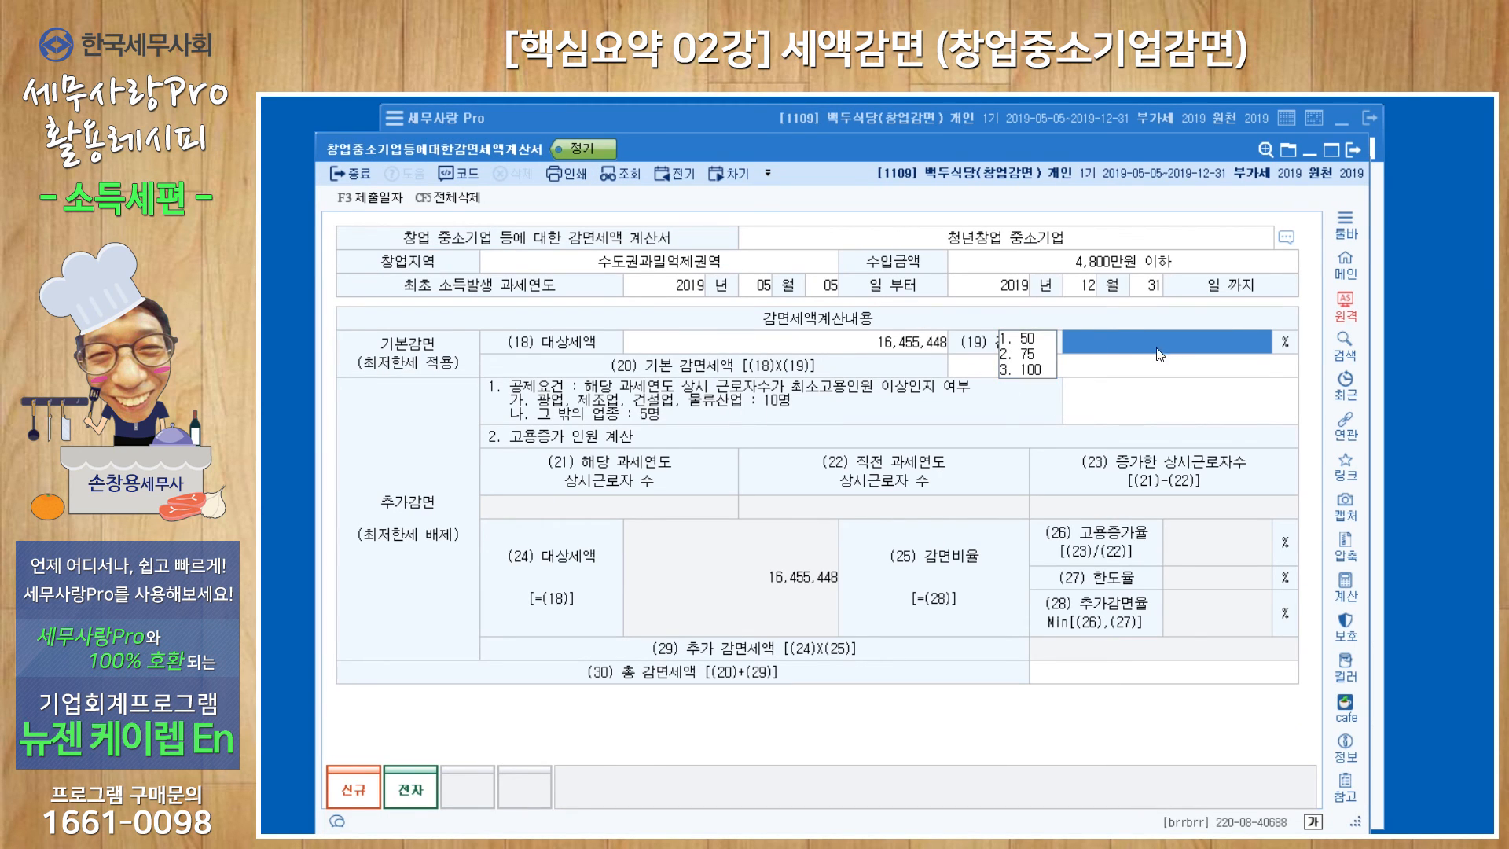
# Set the 감면율 to 50 in the 대상세액 calculation, apply it, and move on to the 추가감면 공제요건 field.
pyautogui.doubleClick(877, 346)
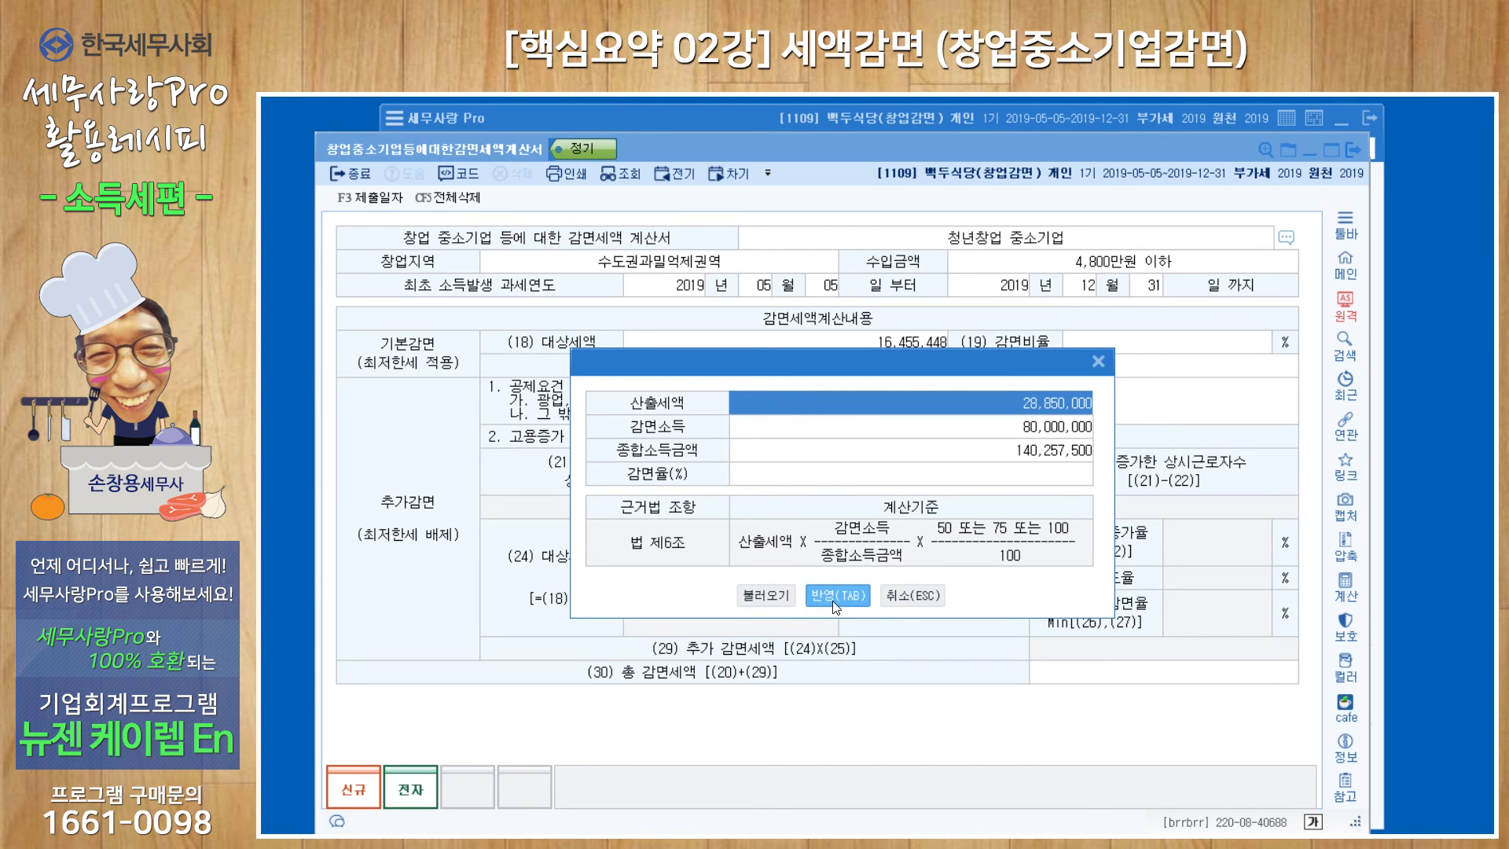
pyautogui.click(954, 431)
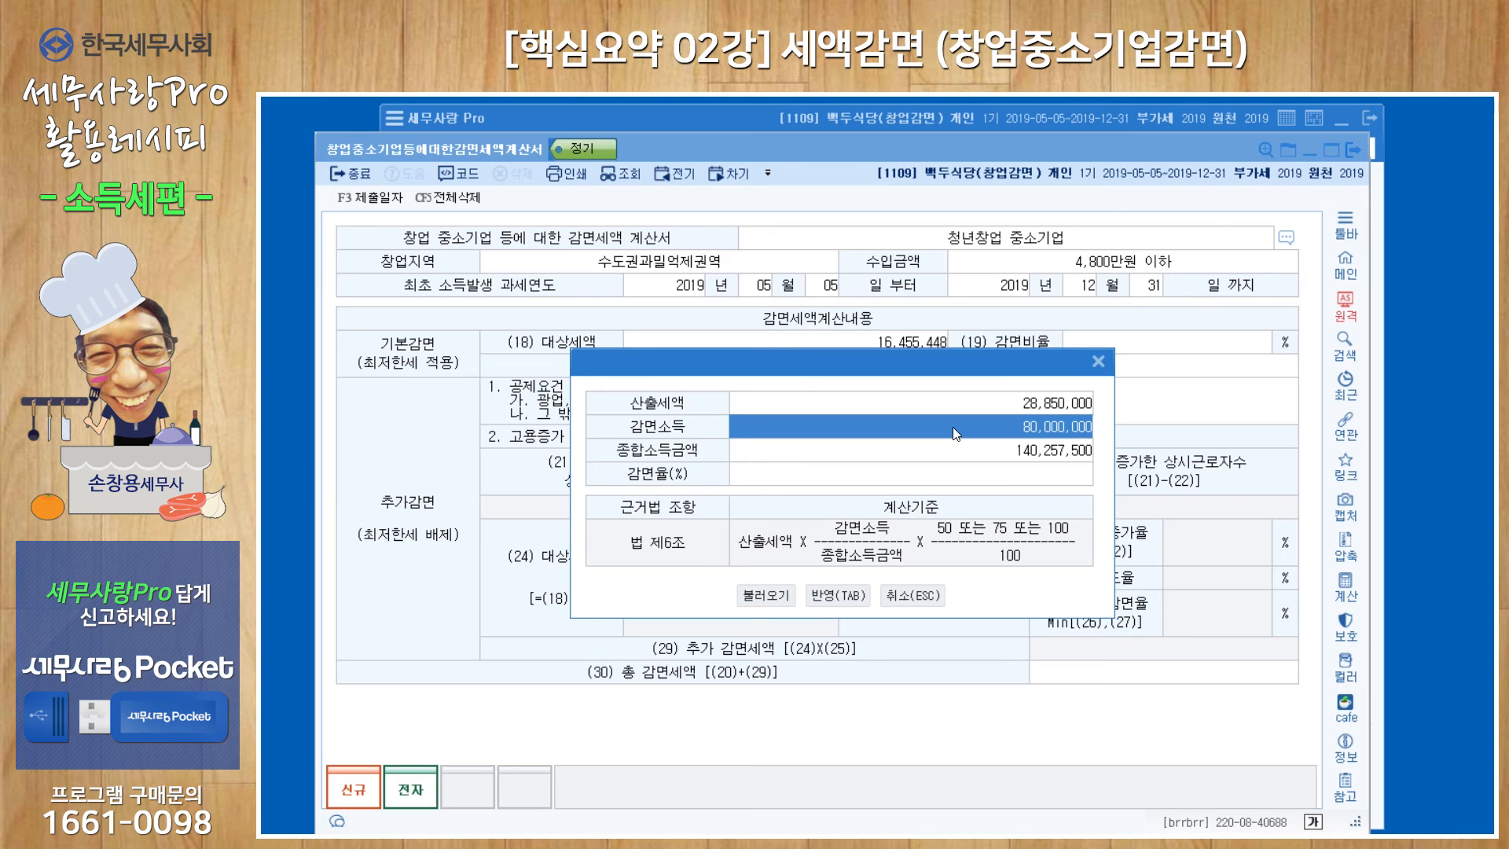
pyautogui.click(954, 479)
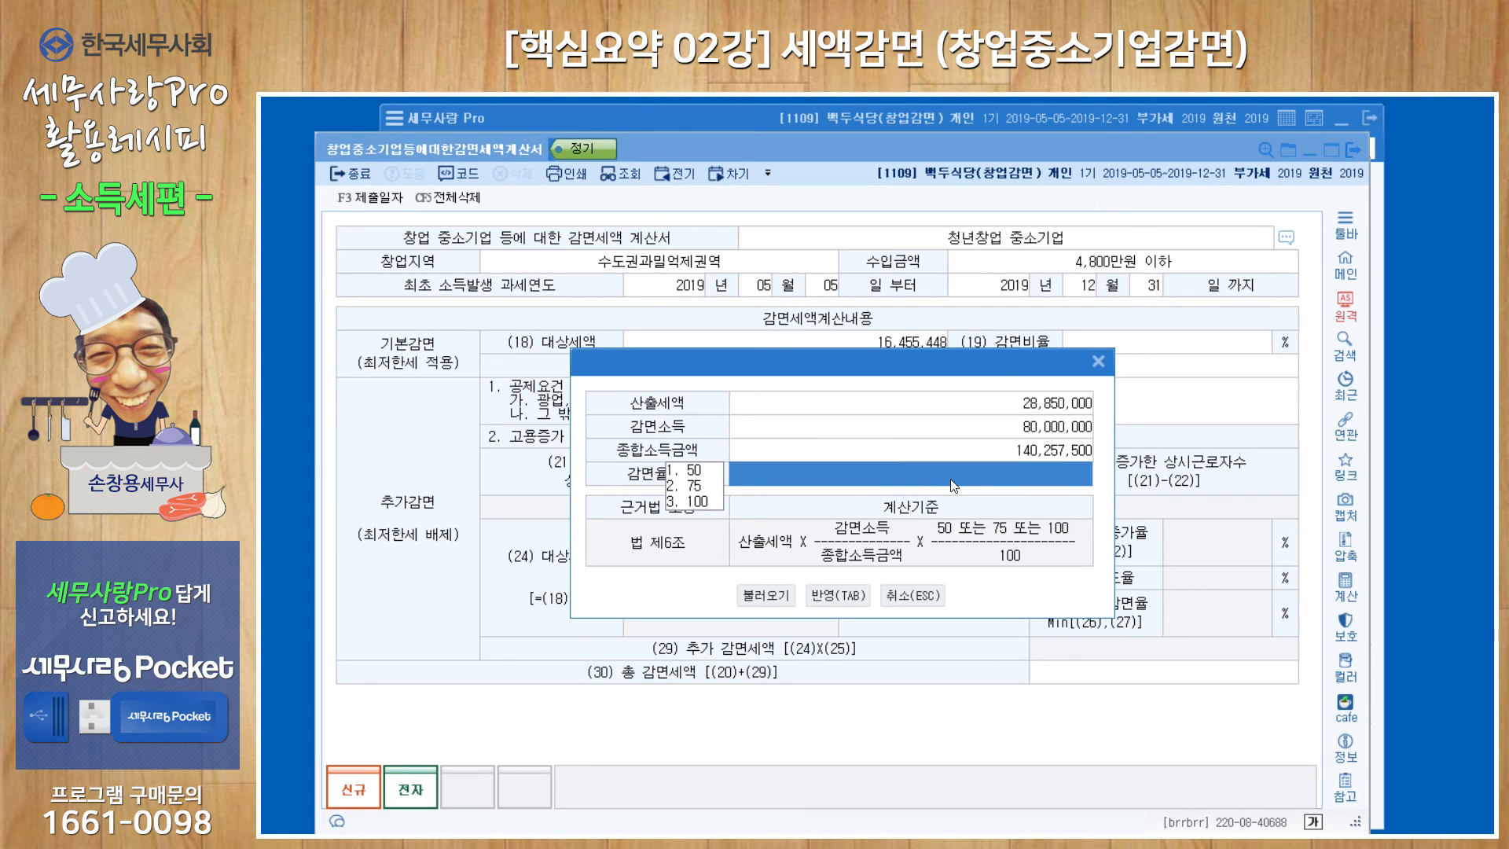
pyautogui.click(695, 470)
pyautogui.click(839, 595)
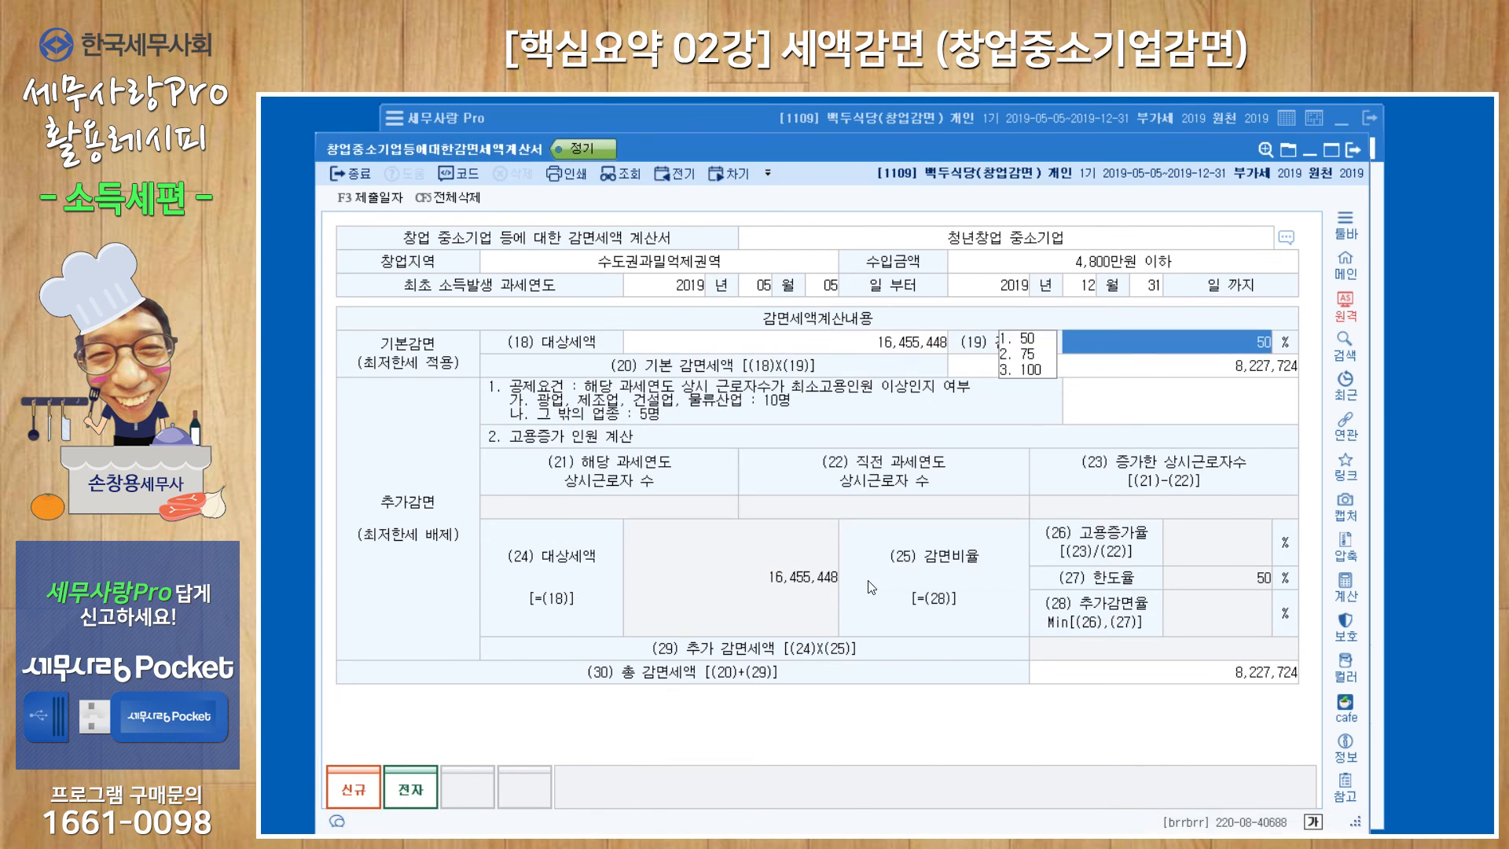
pyautogui.click(1168, 375)
pyautogui.press('Return')
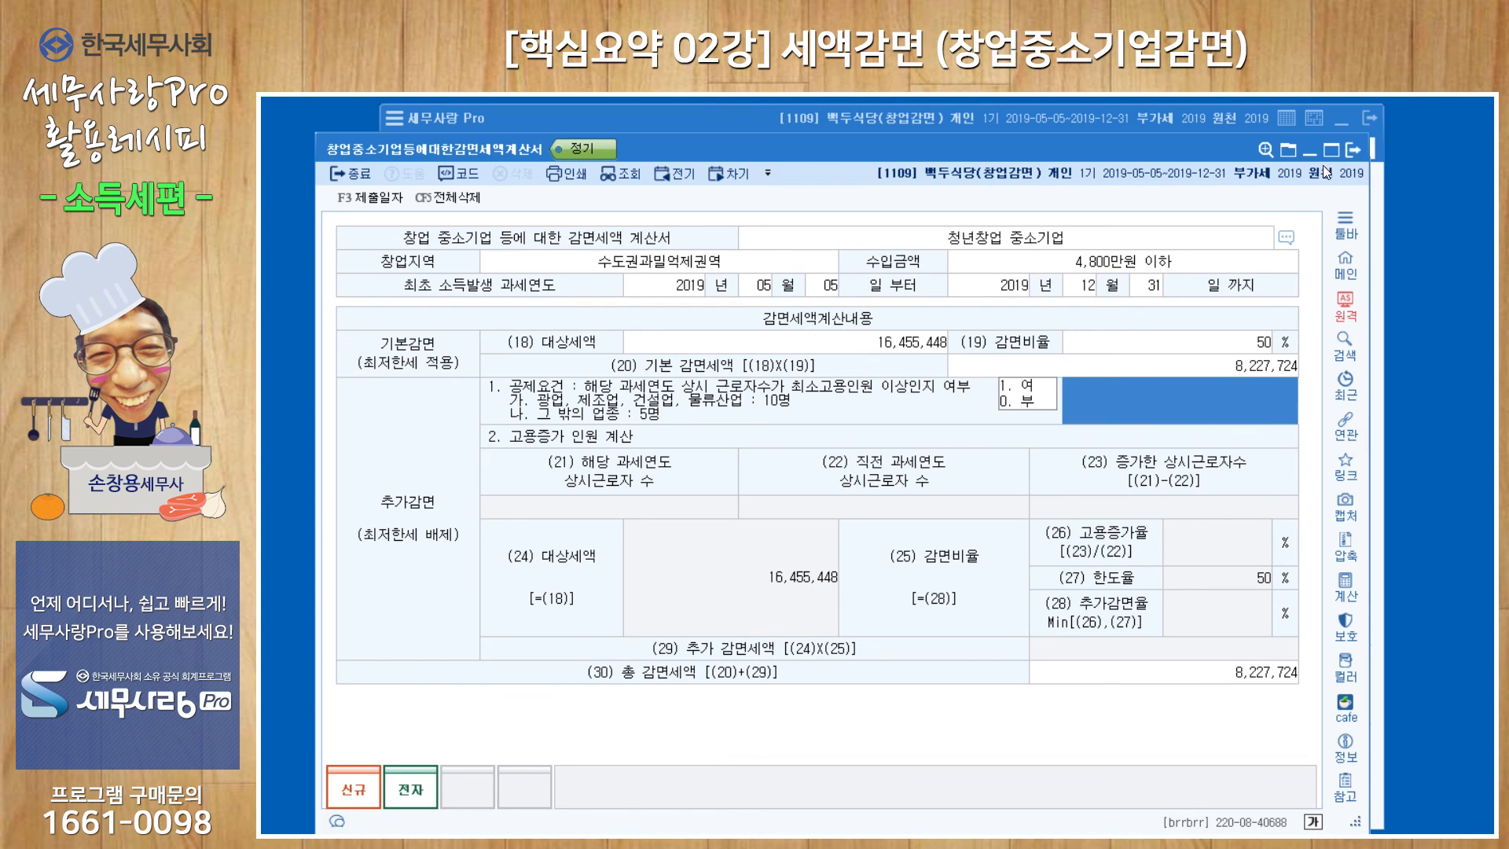
# Open the 감면세액조정명세서, assign code 354 창업중소기업에 대한 감면(최저한세 적용대상) to the first row, and close the form.
pyautogui.click(1347, 154)
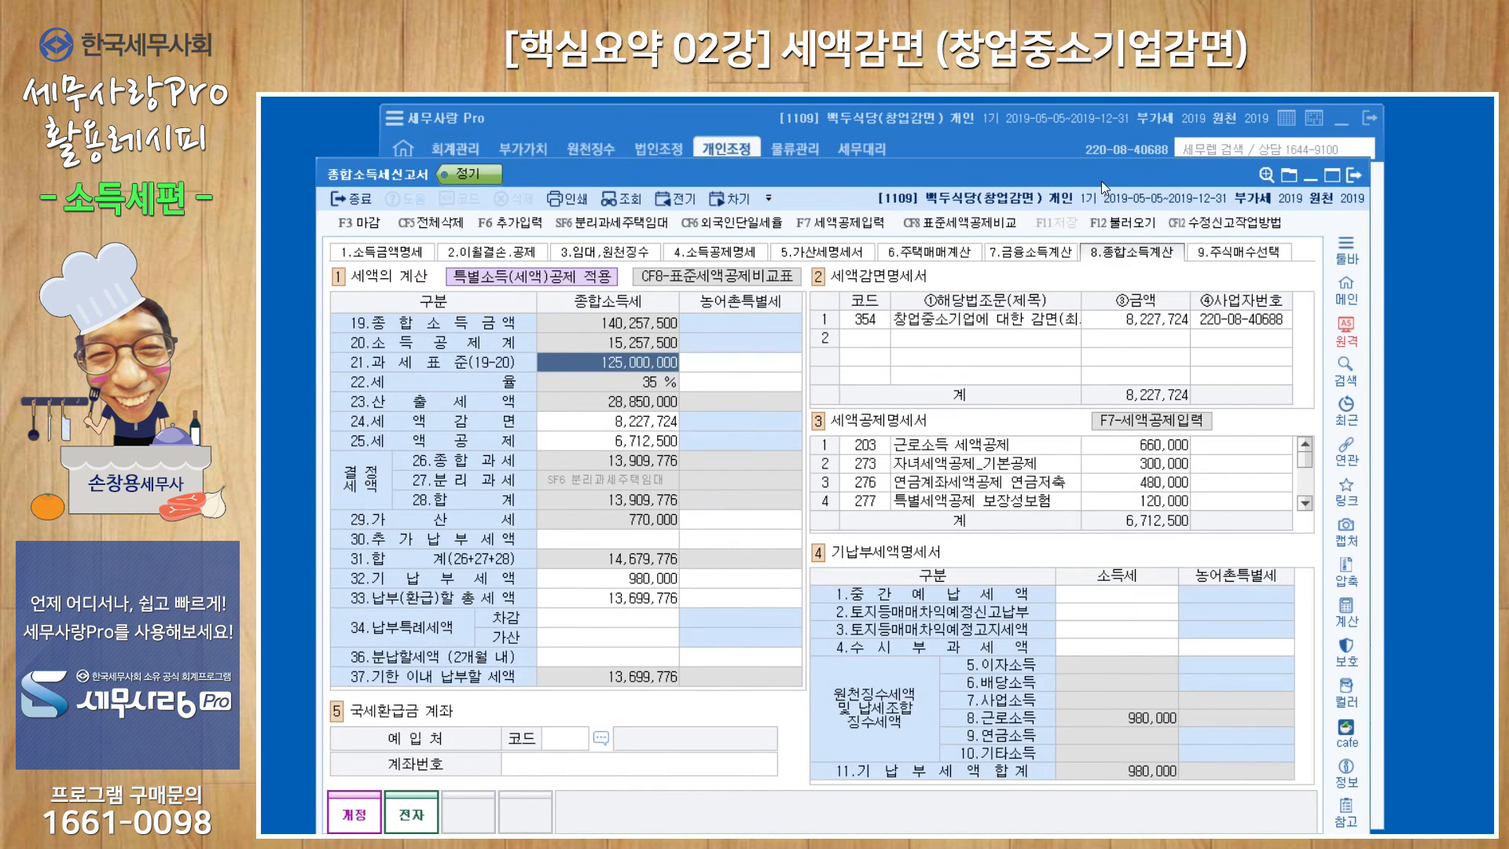
pyautogui.click(966, 138)
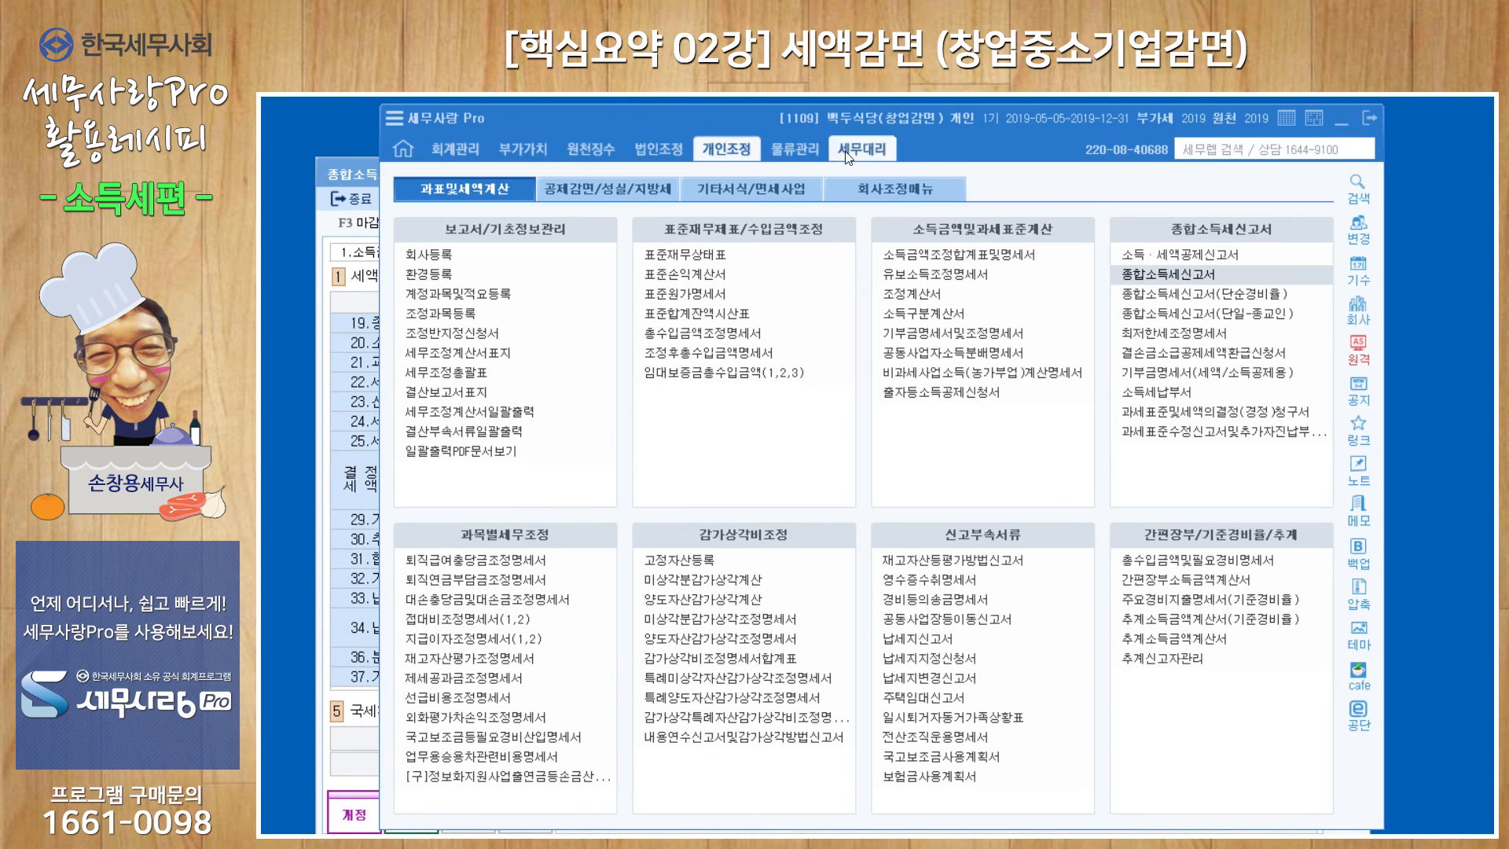
pyautogui.click(611, 187)
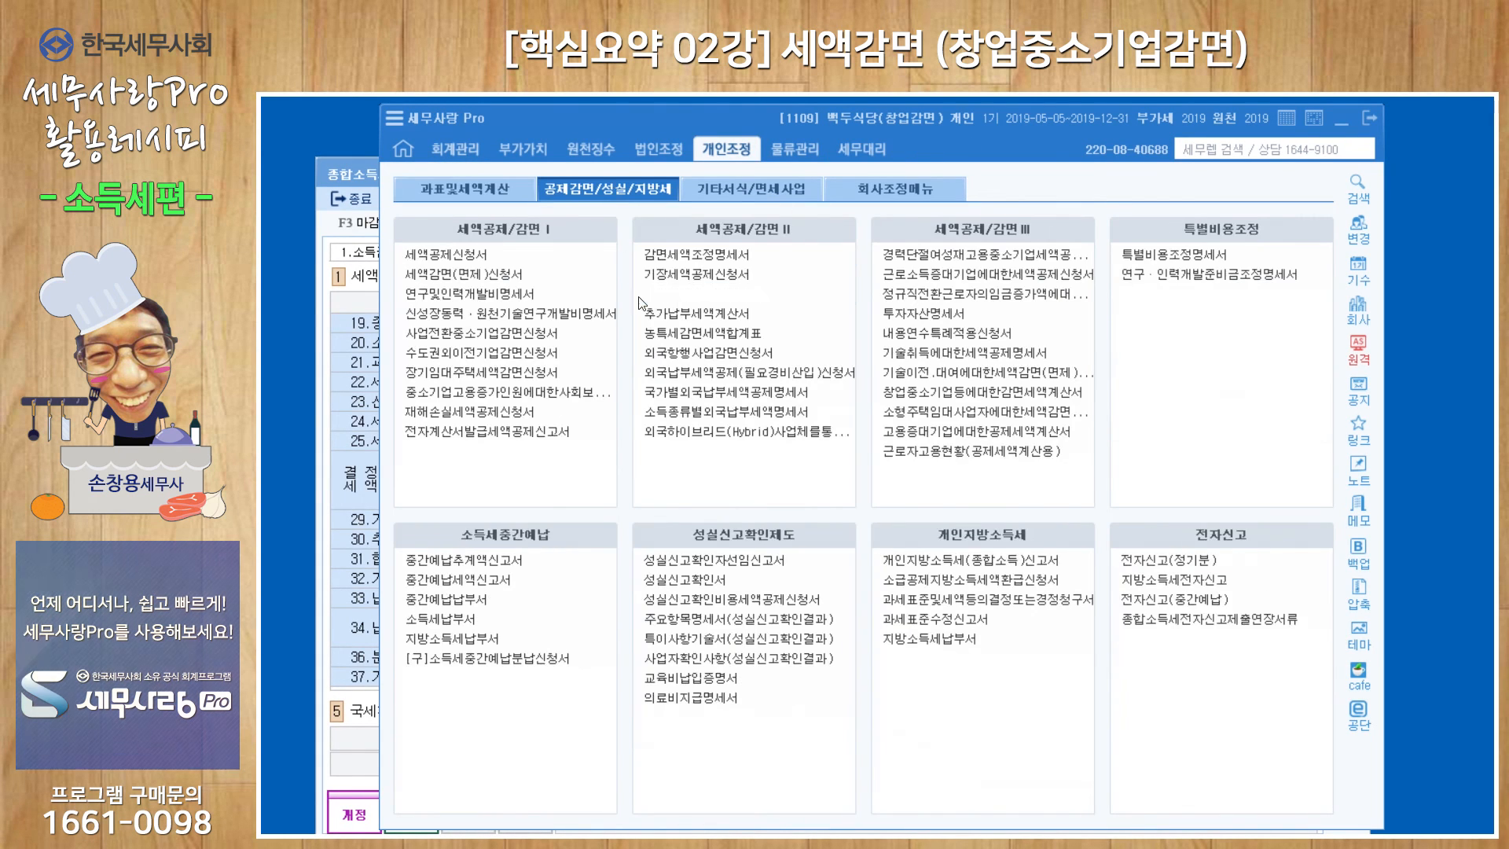
pyautogui.click(695, 258)
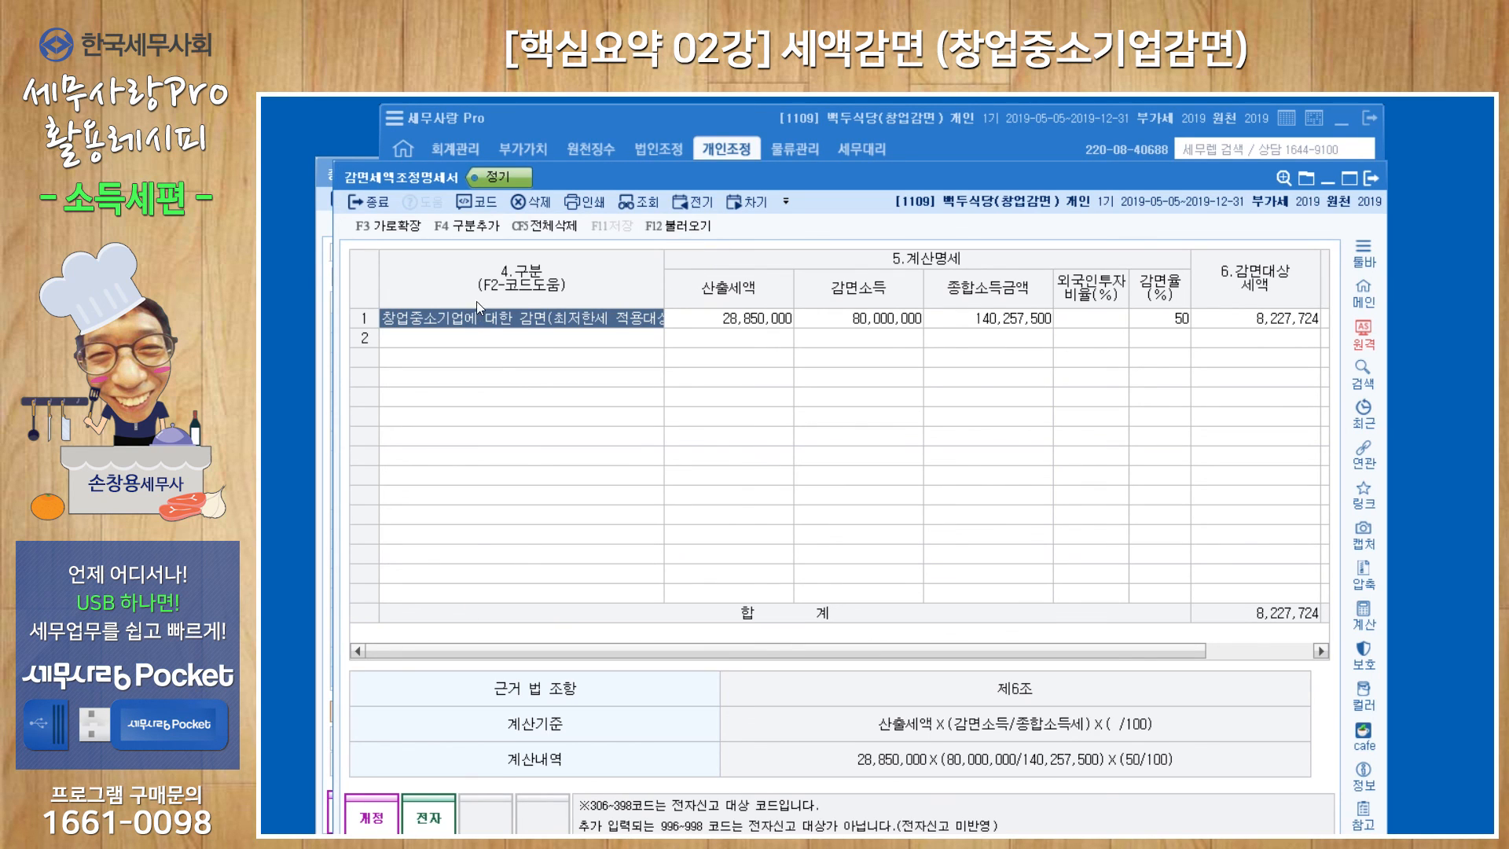
pyautogui.doubleClick(485, 328)
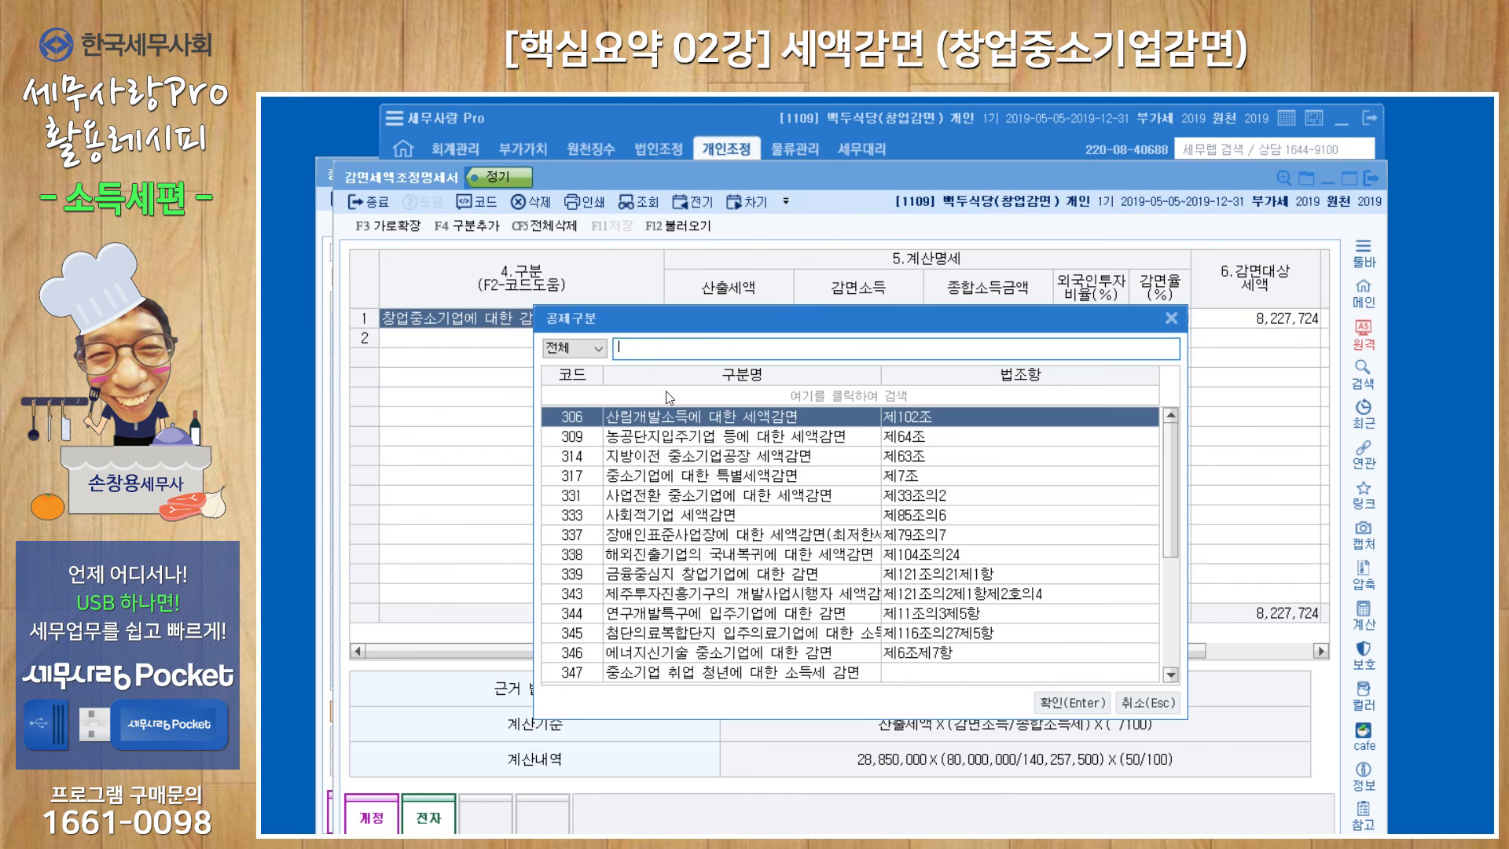
pyautogui.scroll(-4, 766, 511)
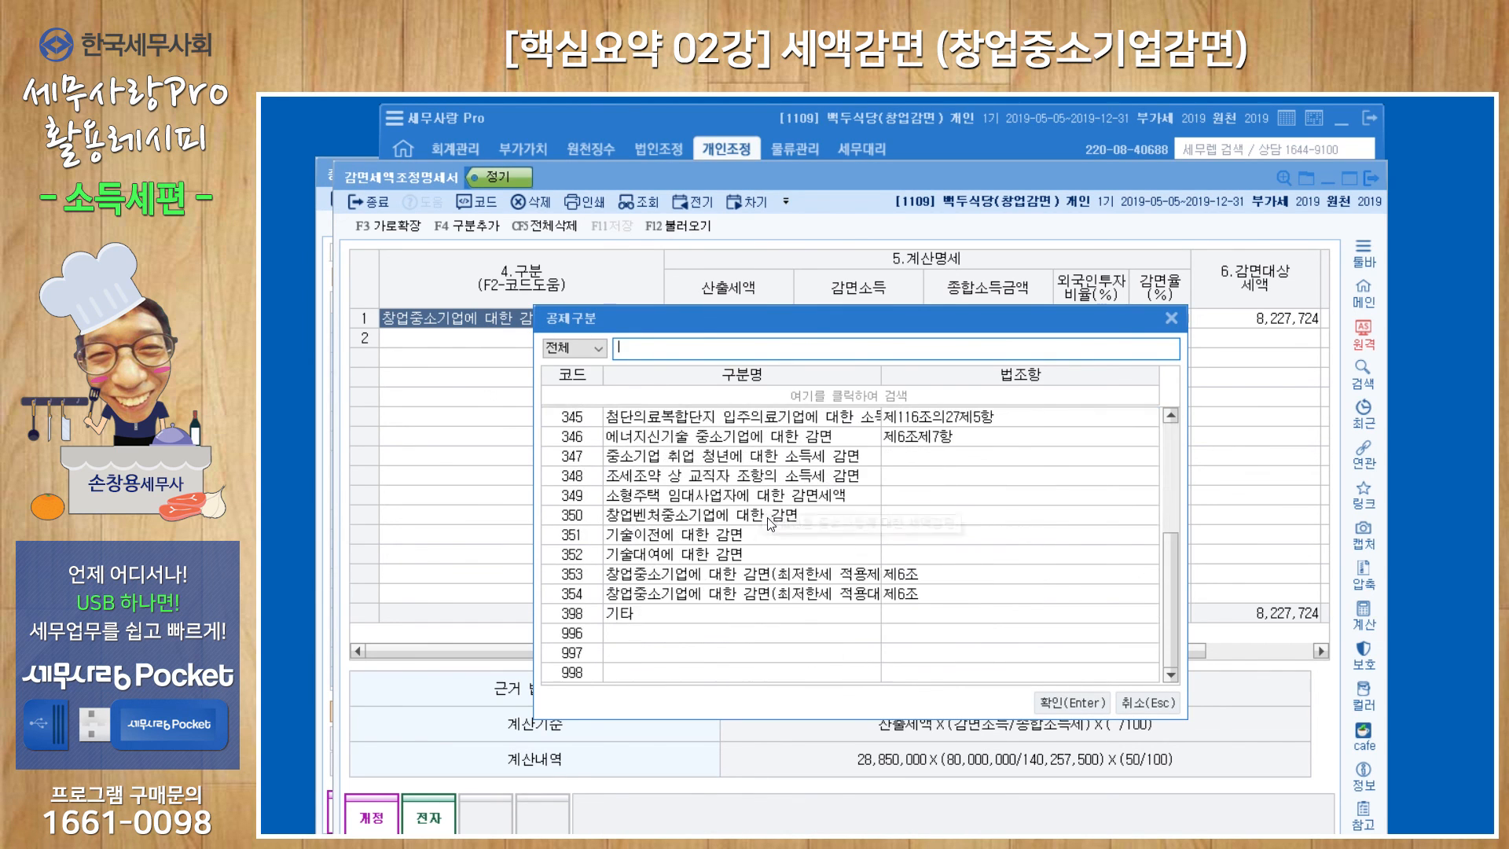
pyautogui.click(806, 601)
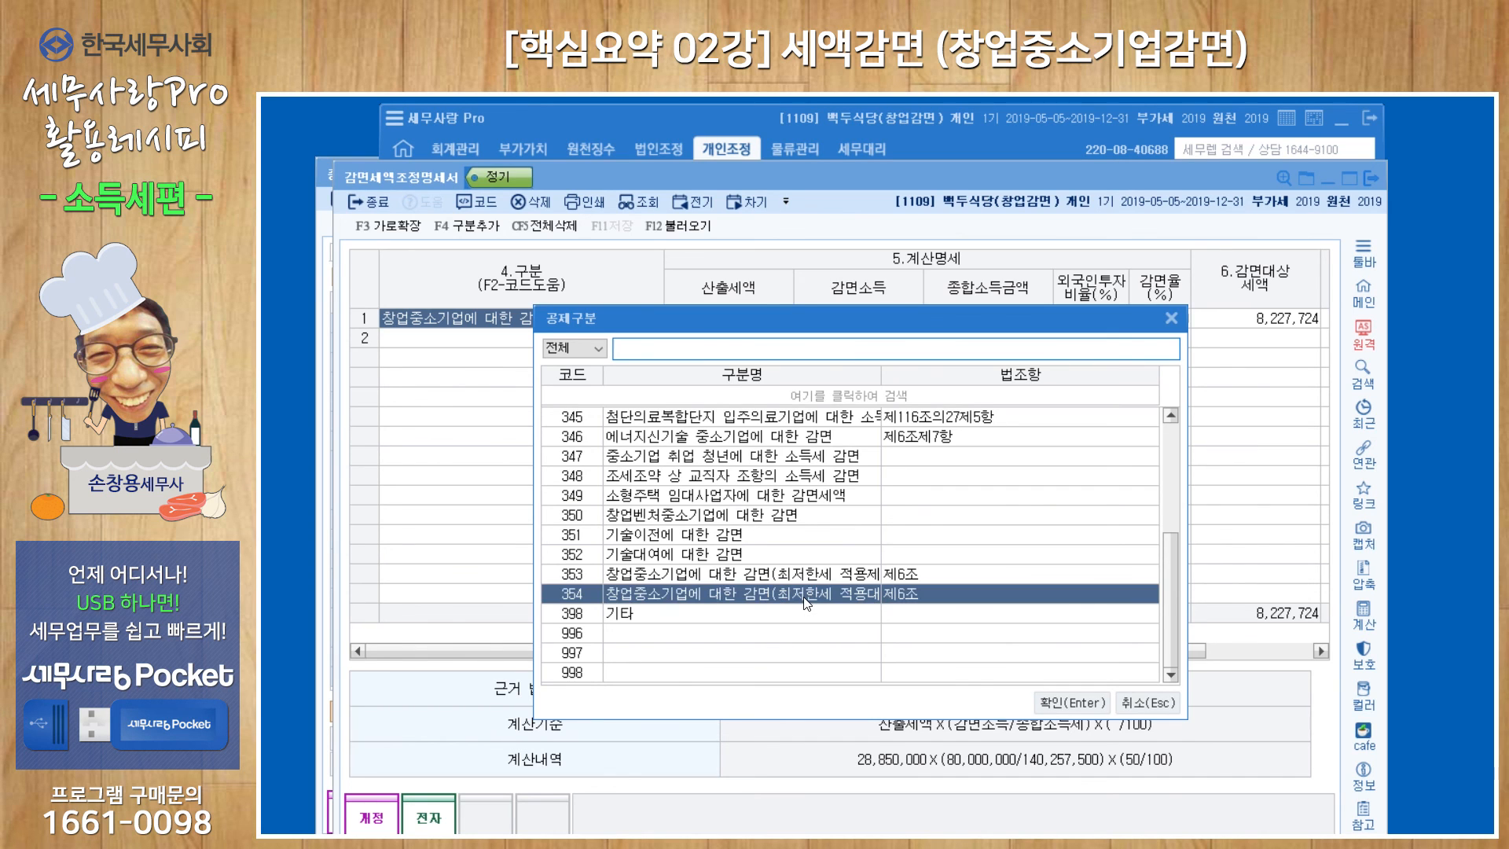
pyautogui.click(1046, 703)
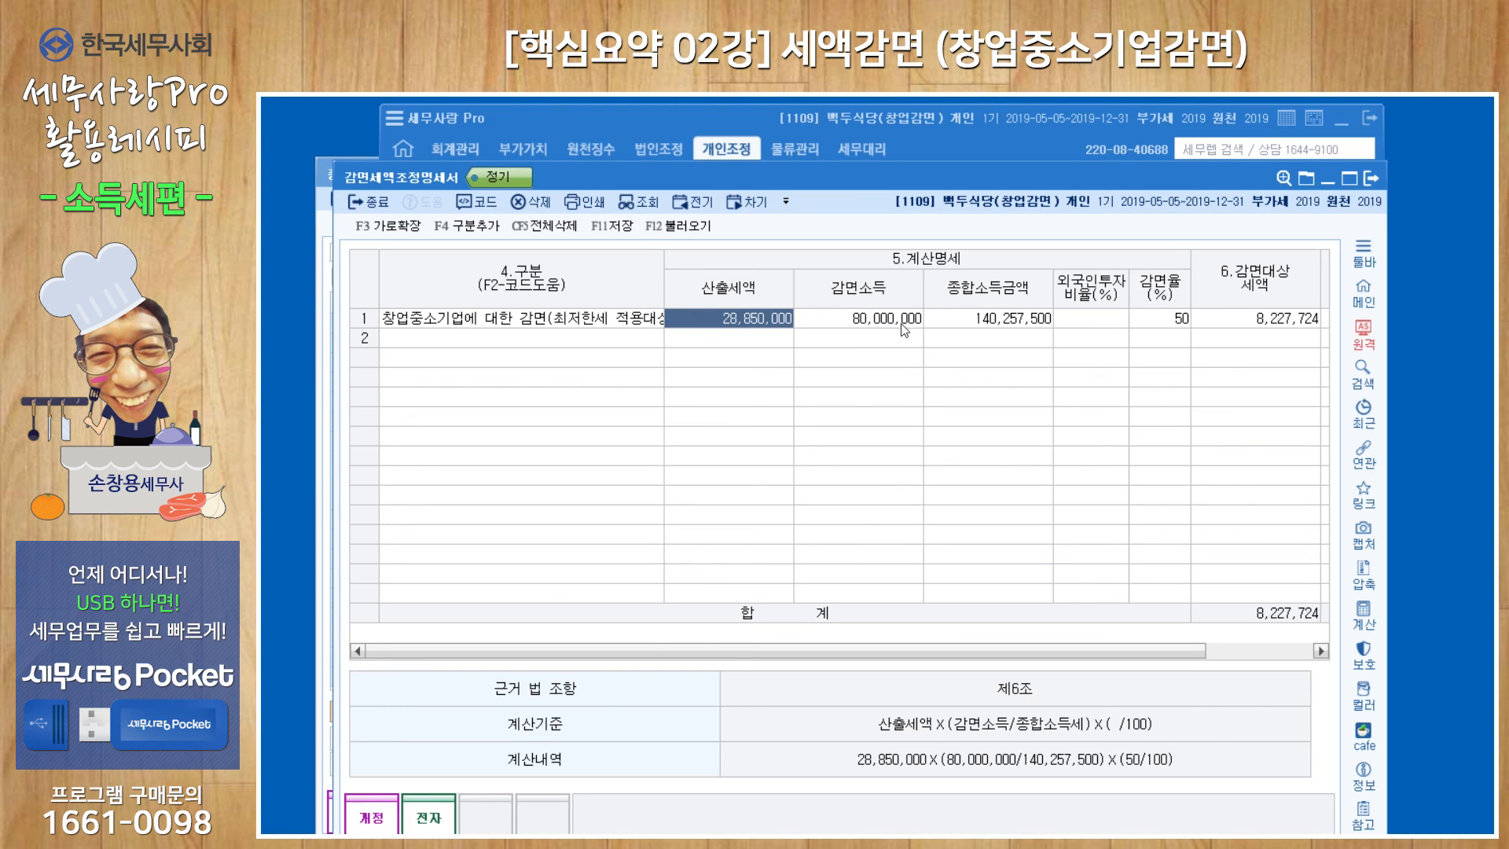
pyautogui.click(1369, 179)
pyautogui.click(836, 563)
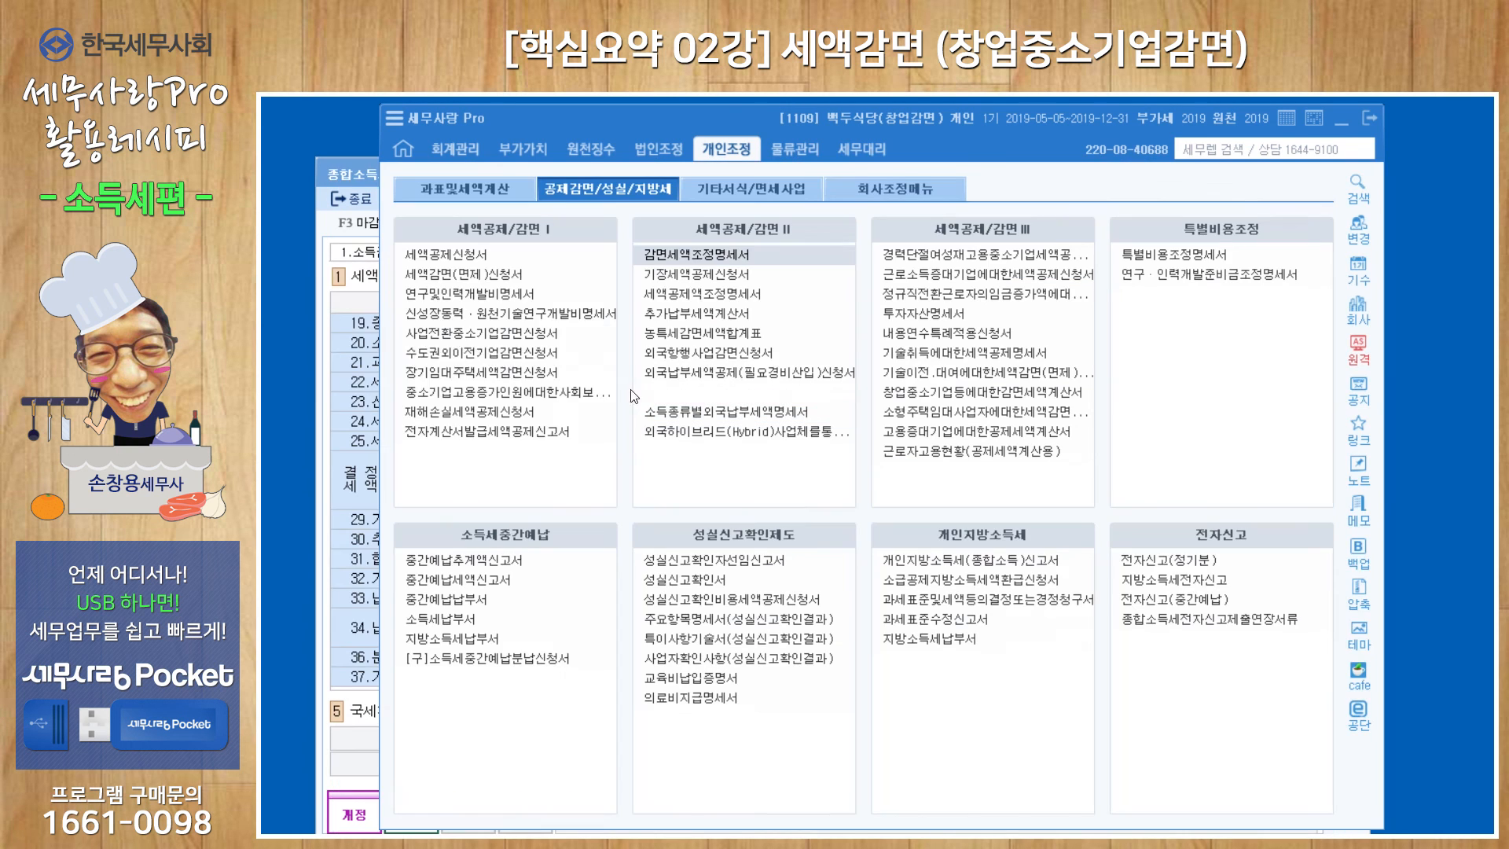
# Open the 세액감면(면제)신청서, reload its data, and check the 감면세액 of row (102) 창업중소기업에 대한 감면(최저한세 적용대상).
pyautogui.click(487, 274)
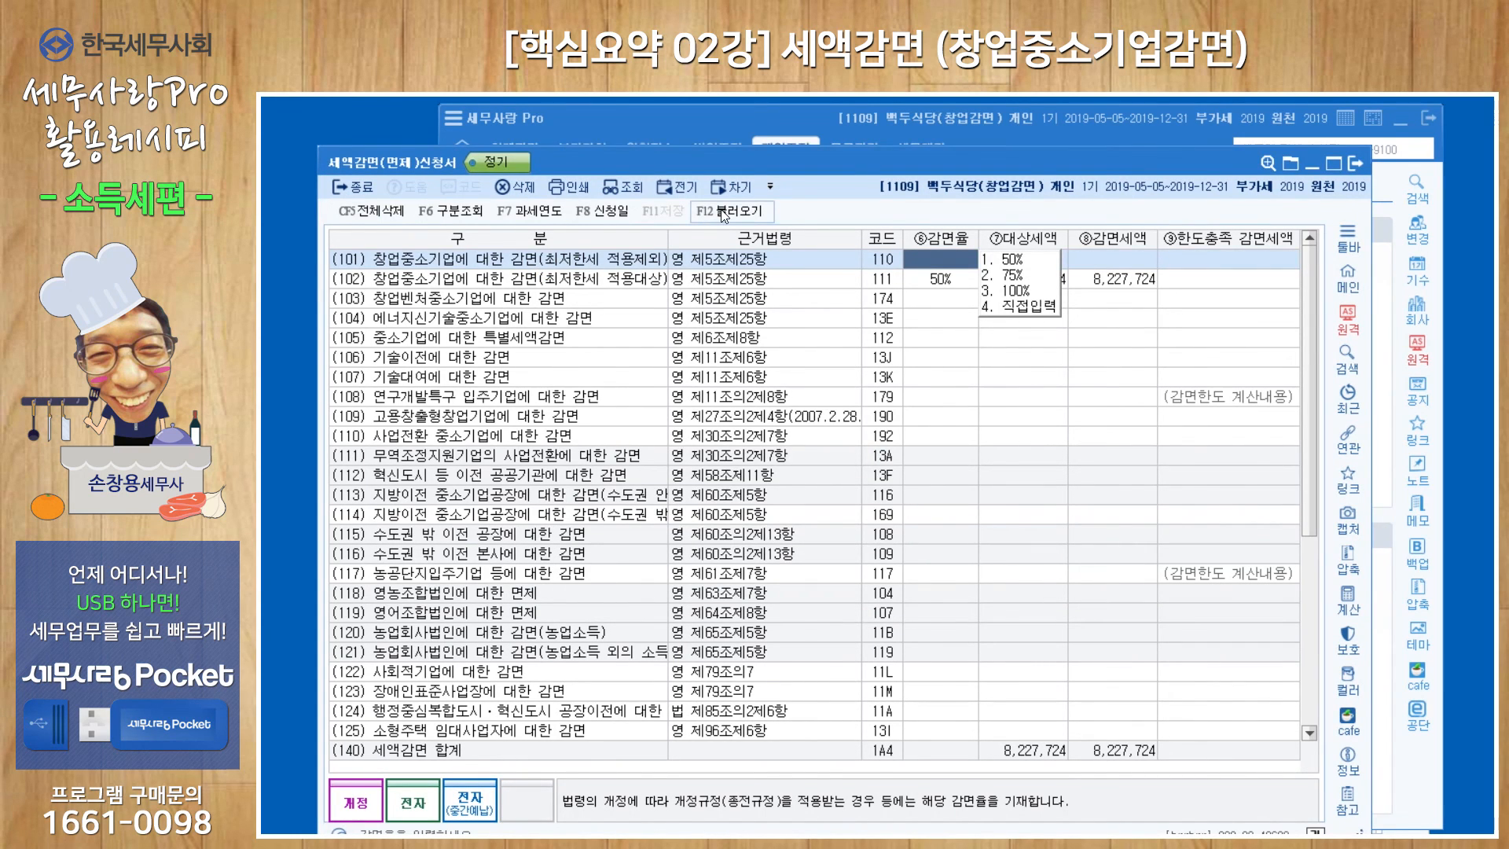
pyautogui.click(721, 212)
pyautogui.click(923, 529)
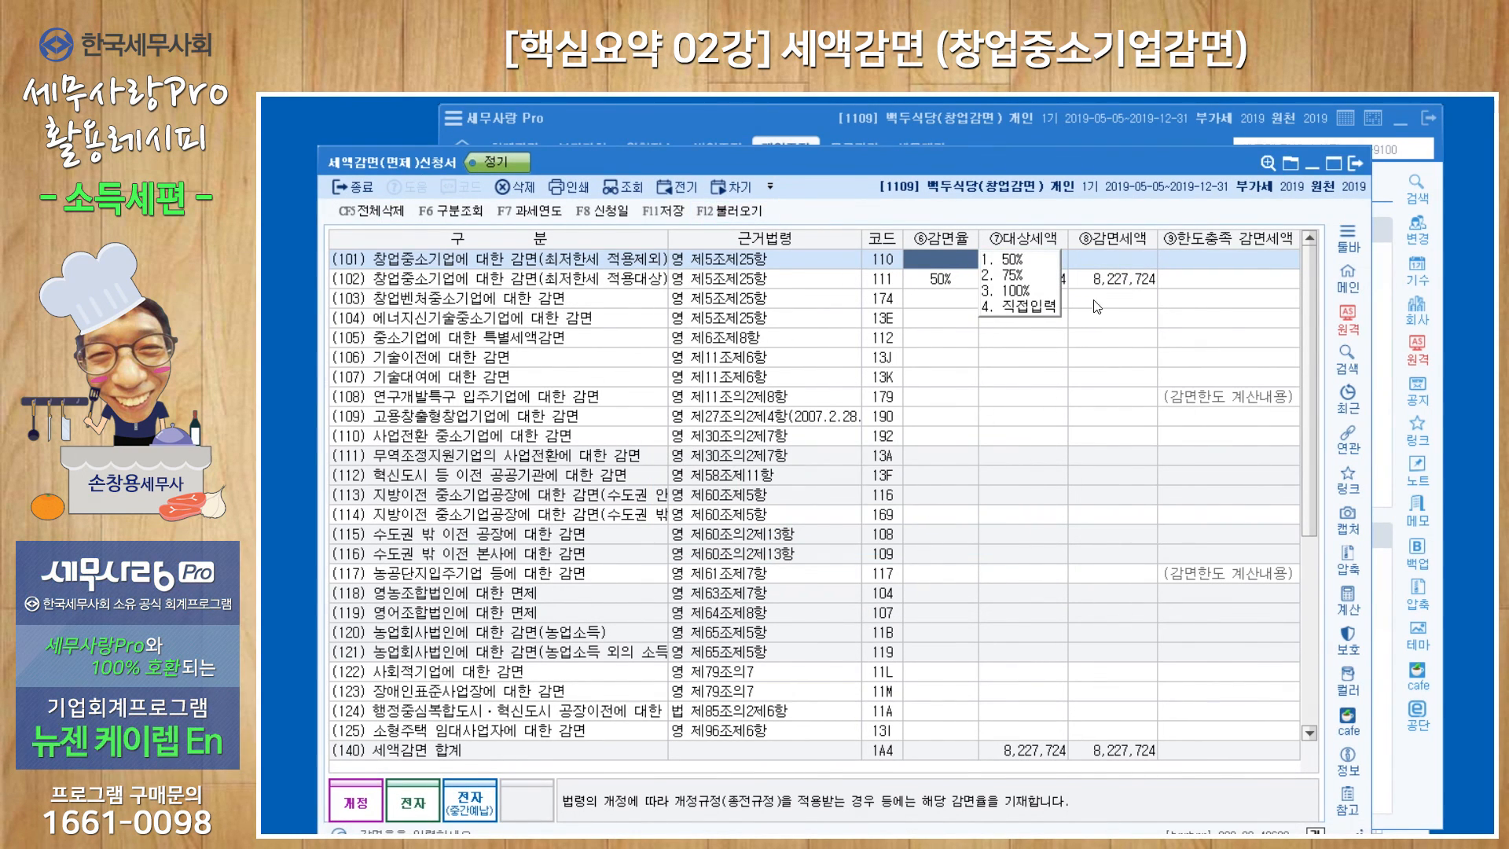
pyautogui.click(1218, 280)
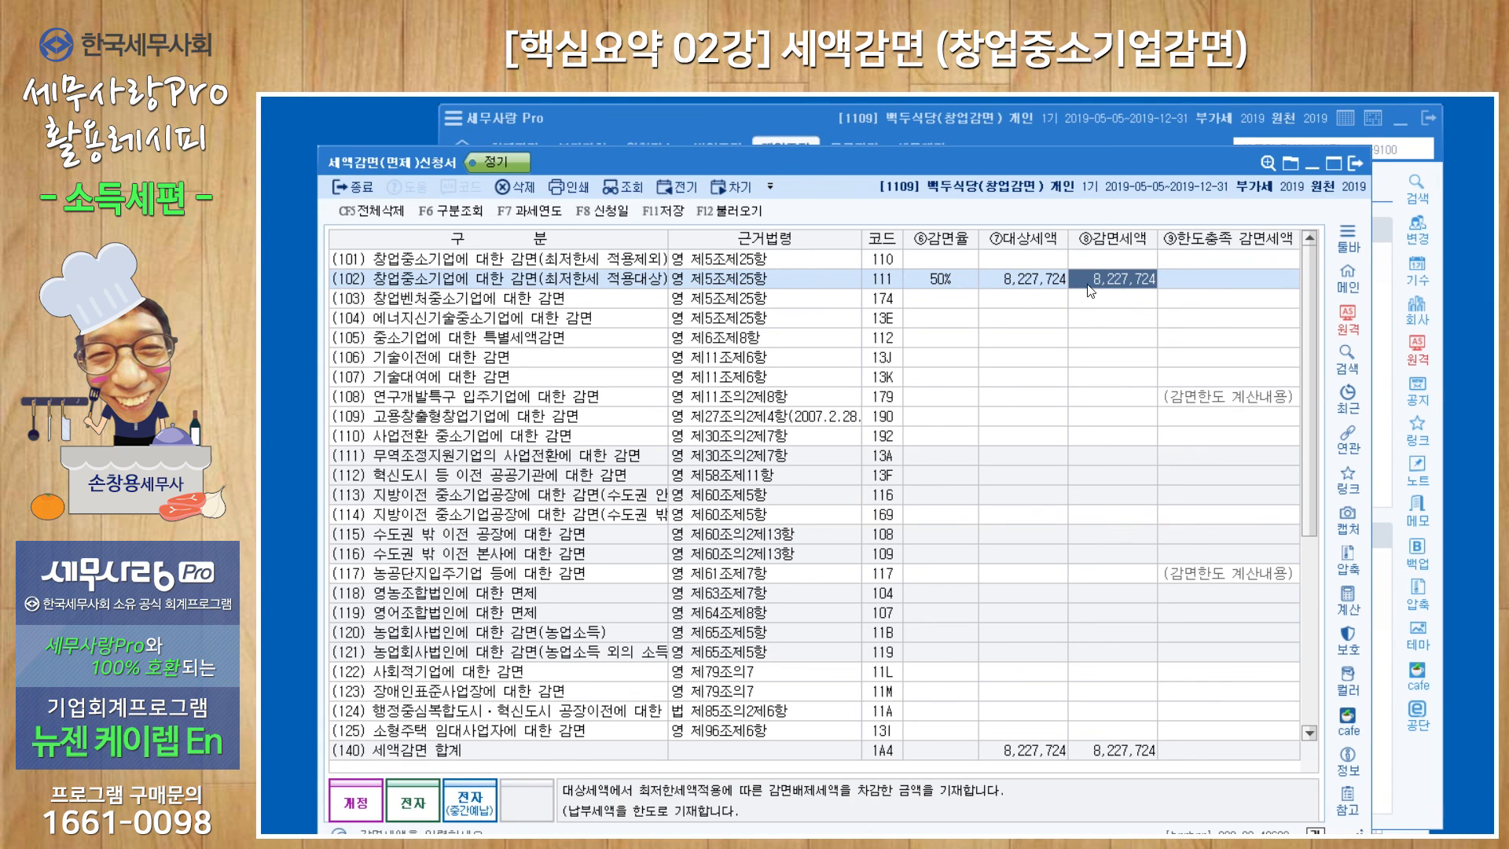
# Save and close the 세액감면(면제)신청서, and return to the 종합소득세신고서 from the 과표및세액계산 forms.
pyautogui.click(1349, 161)
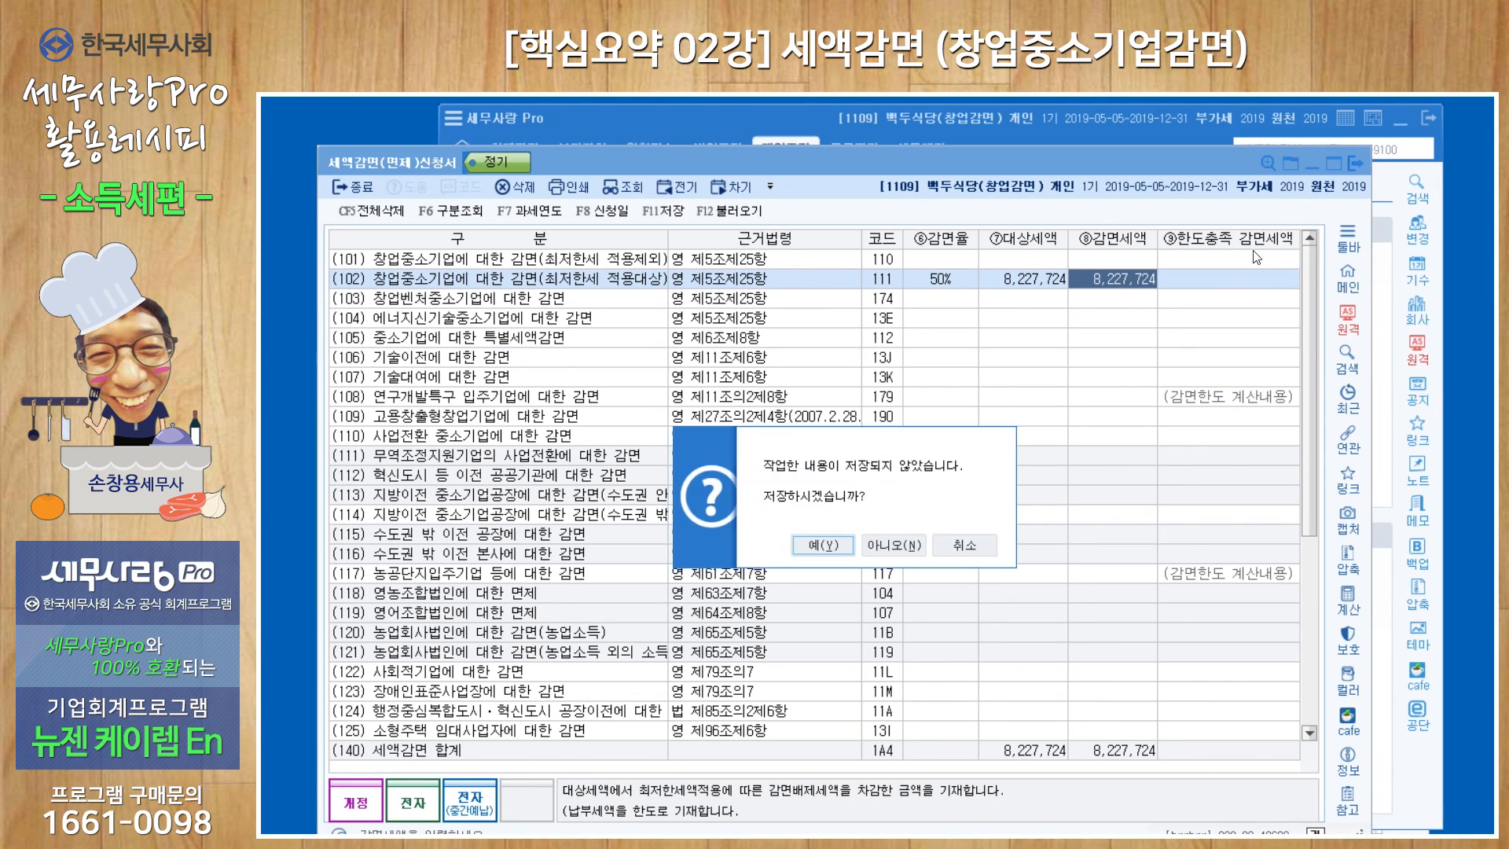
pyautogui.click(846, 550)
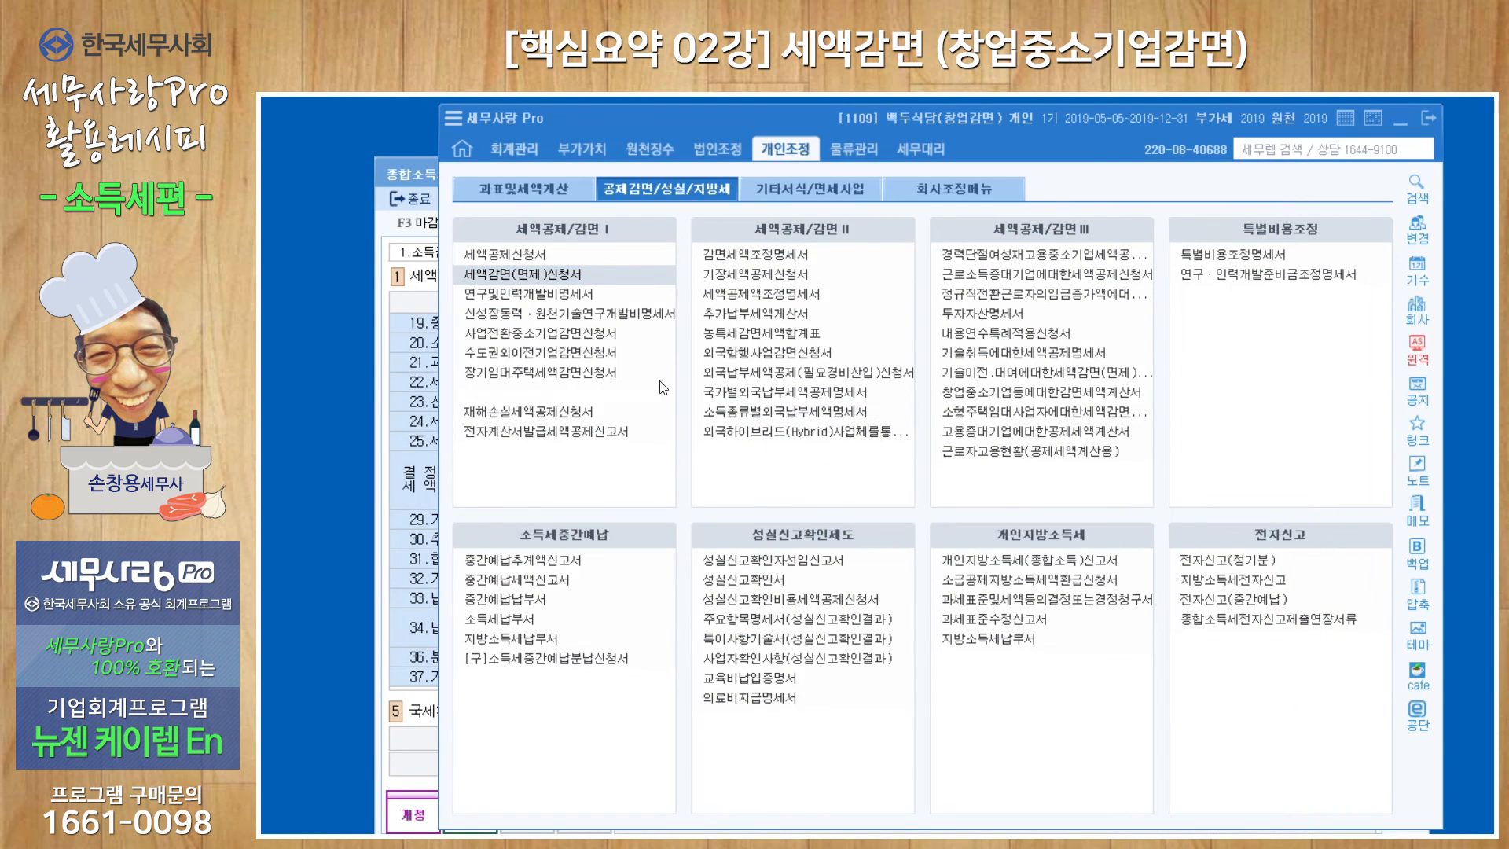
pyautogui.click(553, 182)
pyautogui.click(1207, 278)
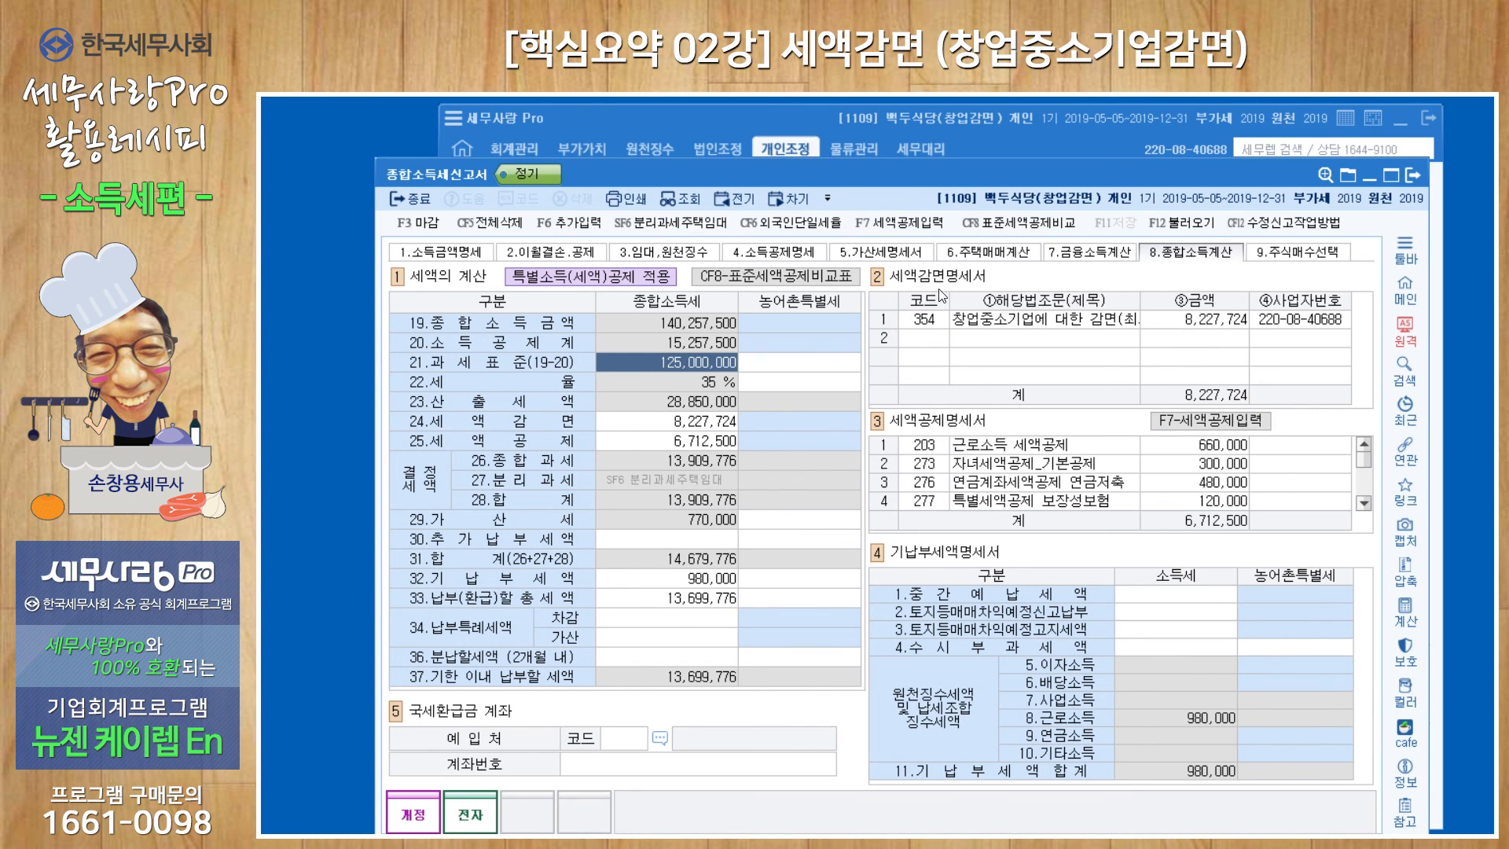
# Retrieve the code 354 창업중소기업 reduction through 세액감면조회, apply it to the 세액감면명세서, and save and close the return.
pyautogui.click(998, 324)
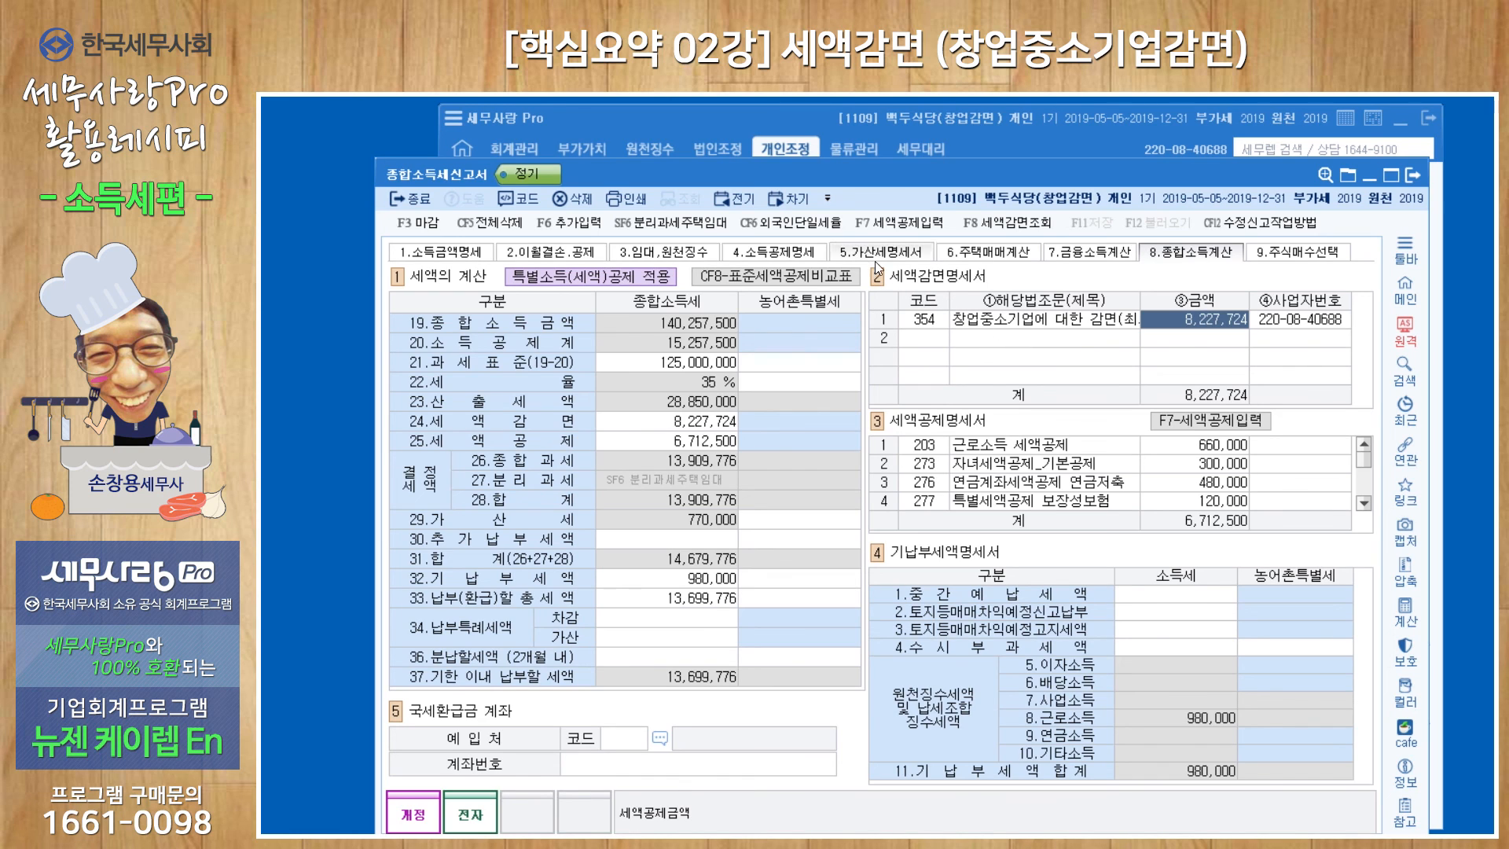
pyautogui.click(983, 229)
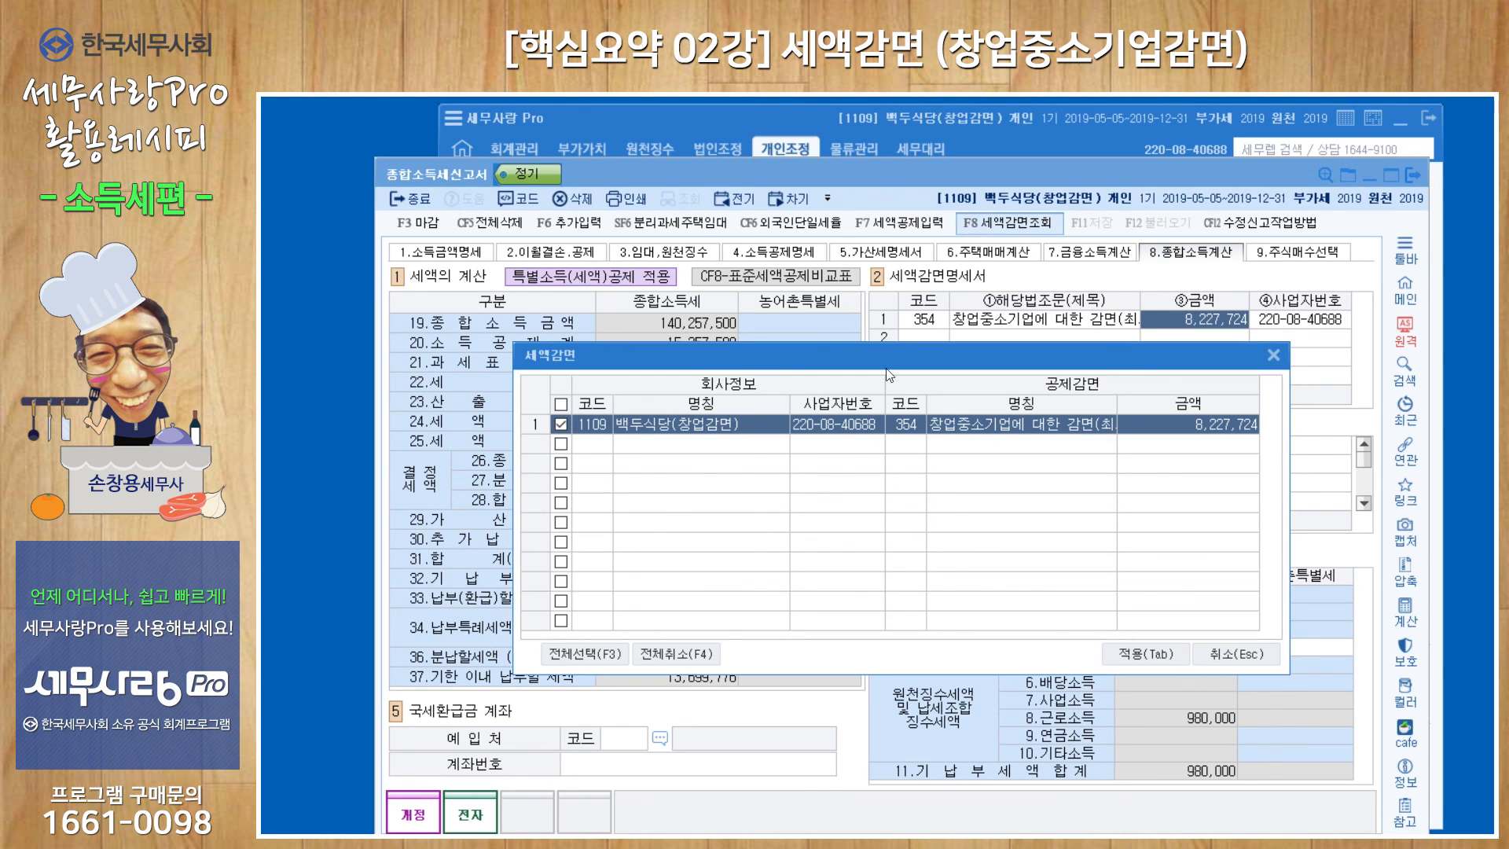
pyautogui.click(1147, 655)
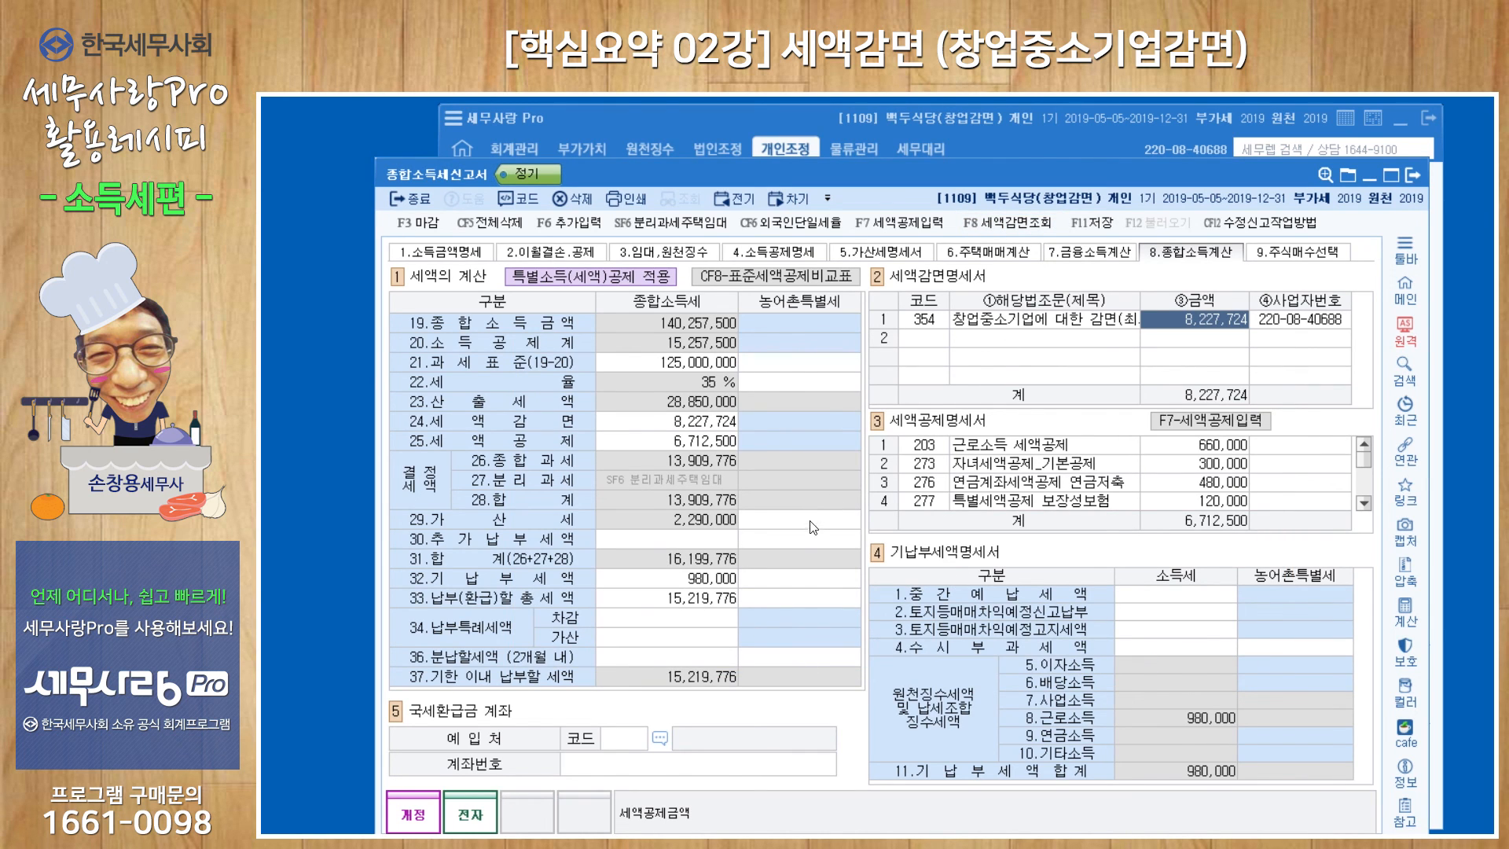
pyautogui.click(1410, 176)
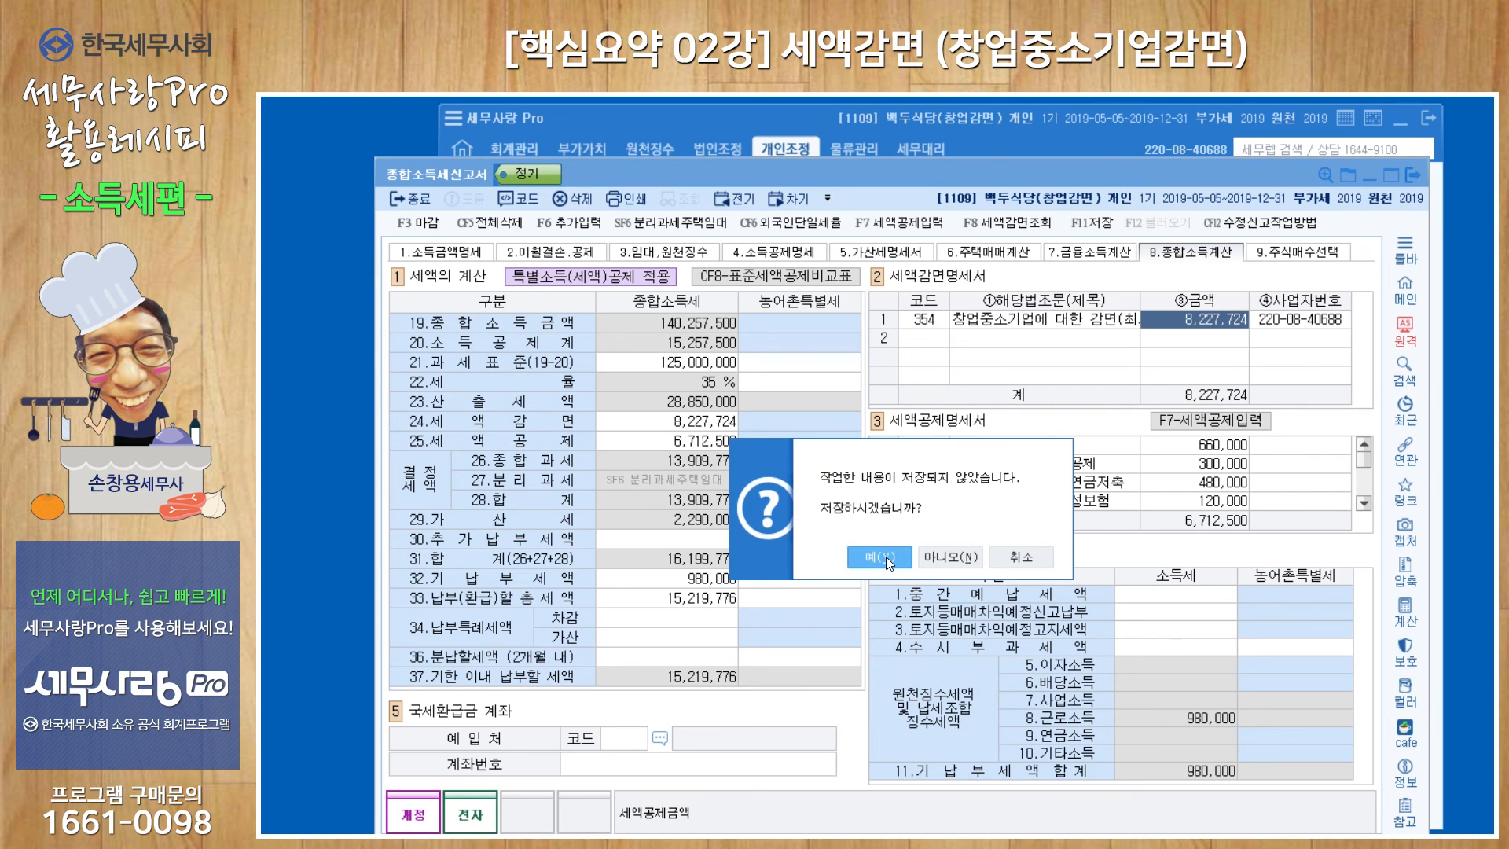
pyautogui.click(885, 557)
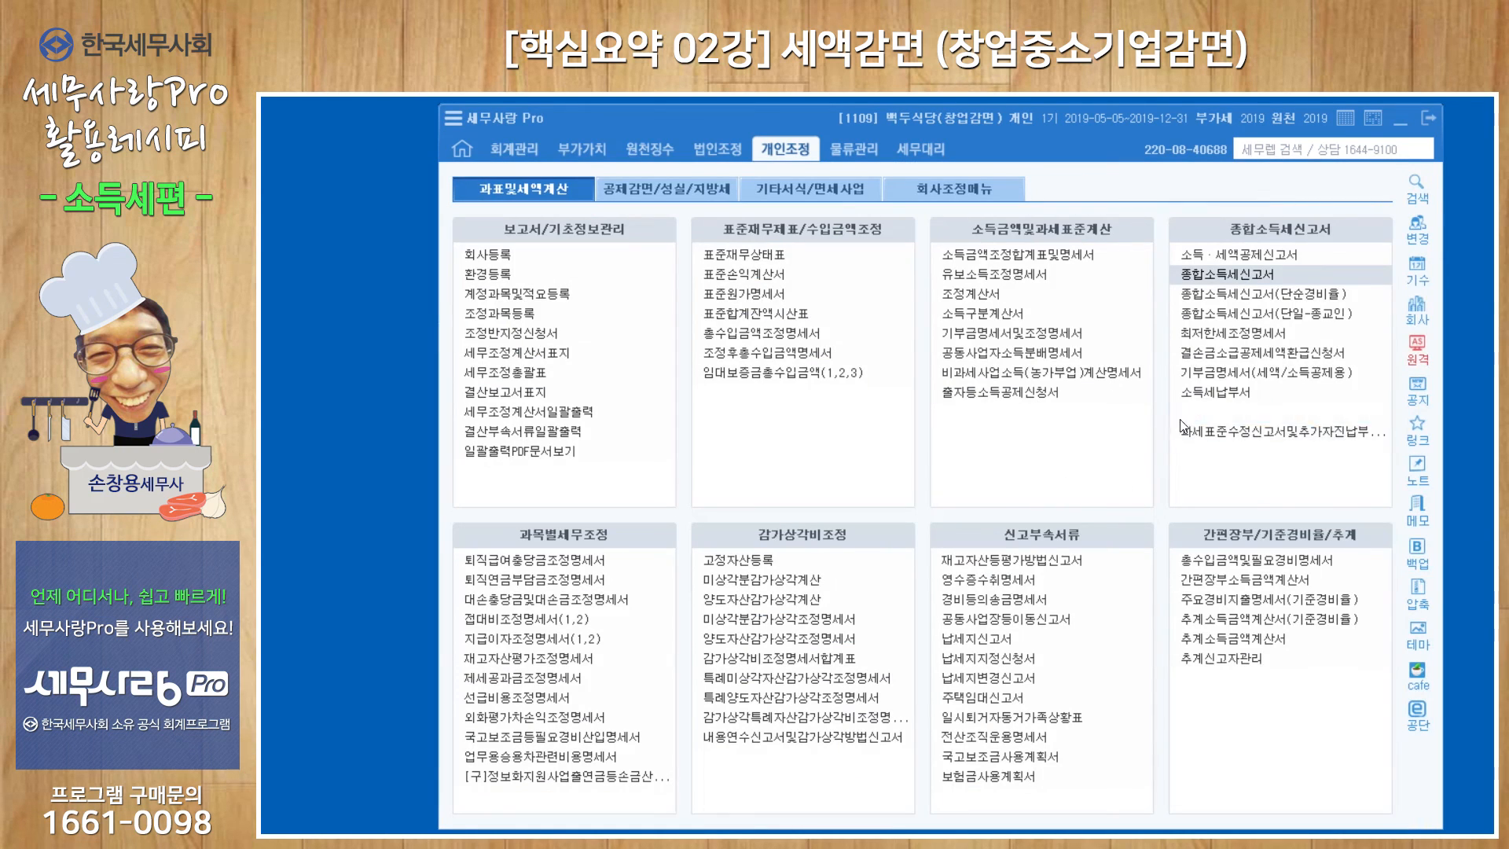
# Open the 최저한세조정명세서, load its data afresh, and save and close the form.
pyautogui.click(1218, 331)
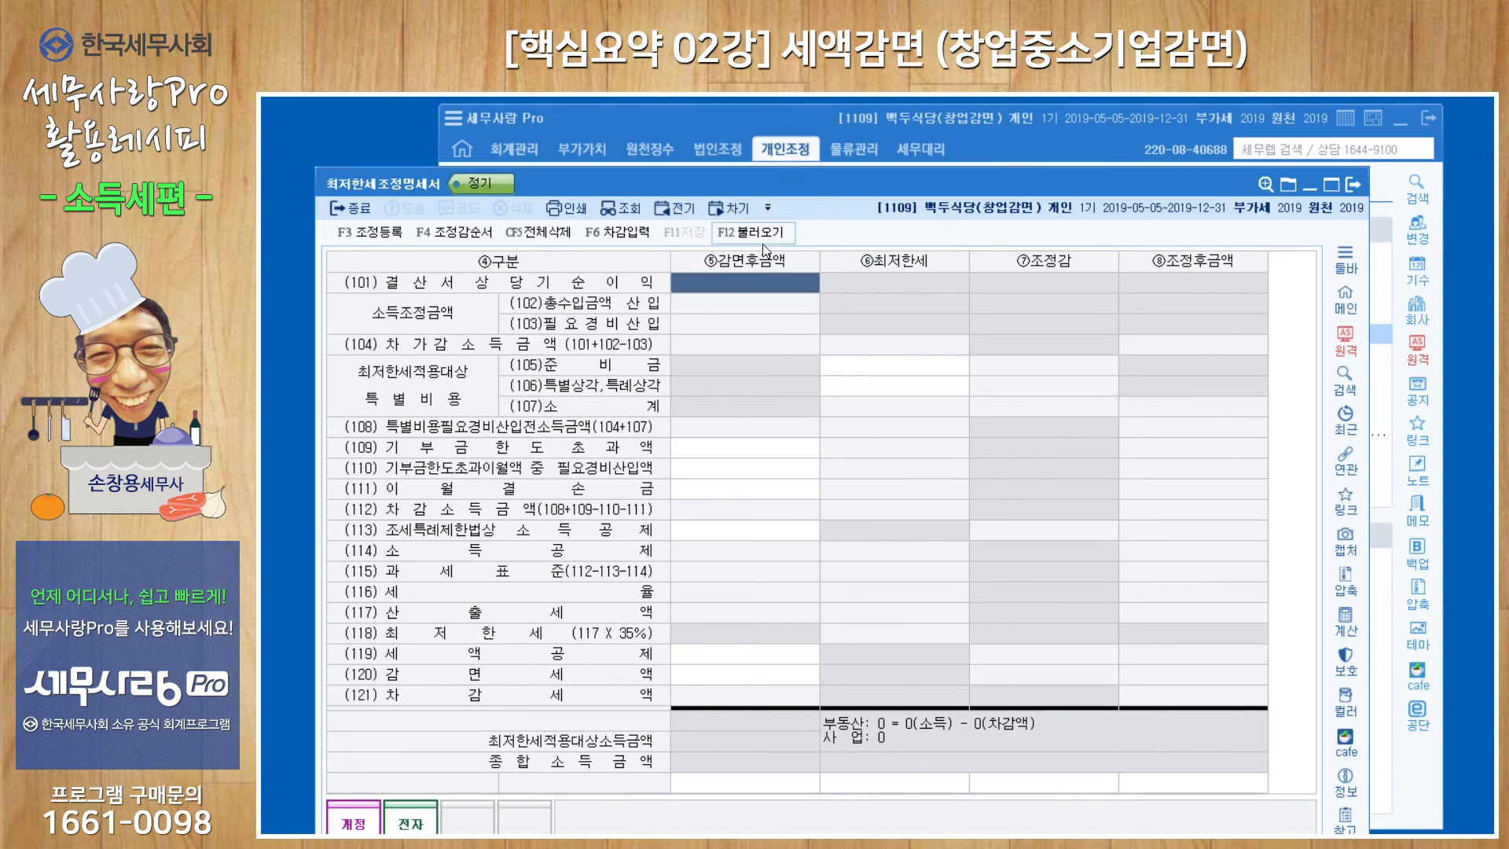
pyautogui.click(763, 242)
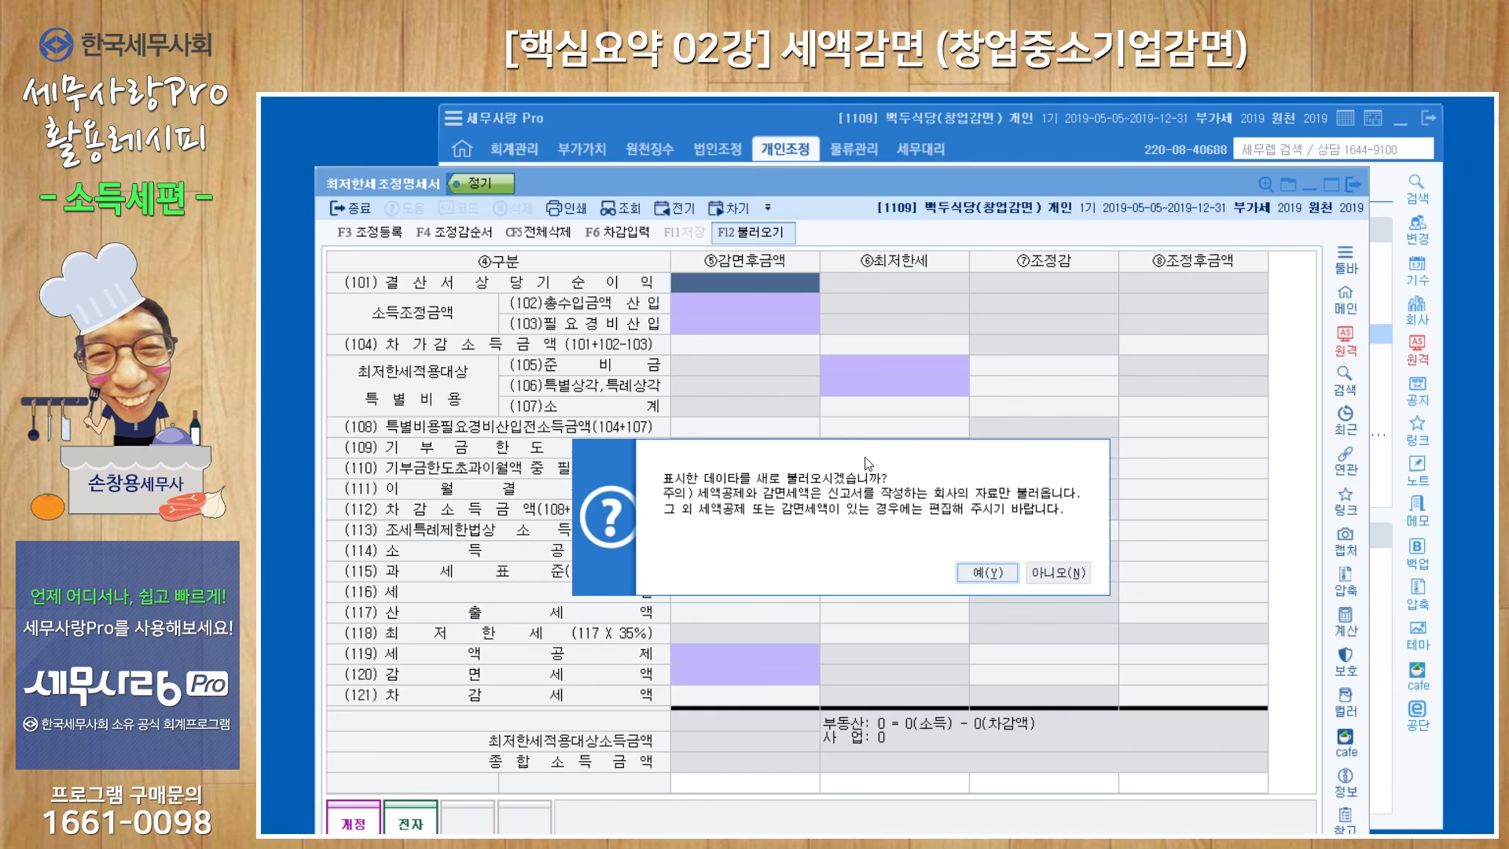
pyautogui.click(962, 574)
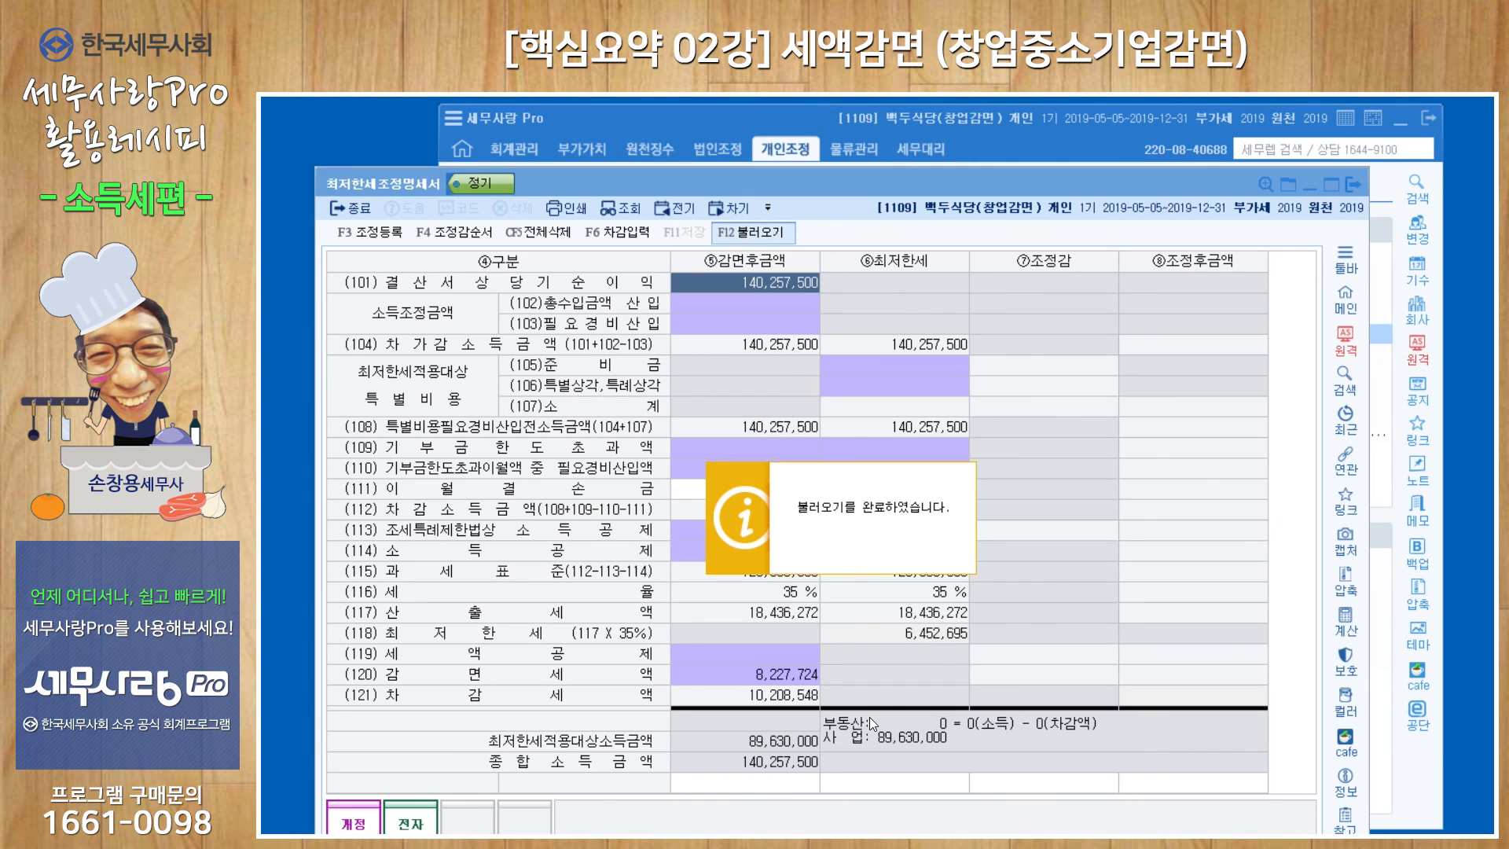
pyautogui.click(863, 583)
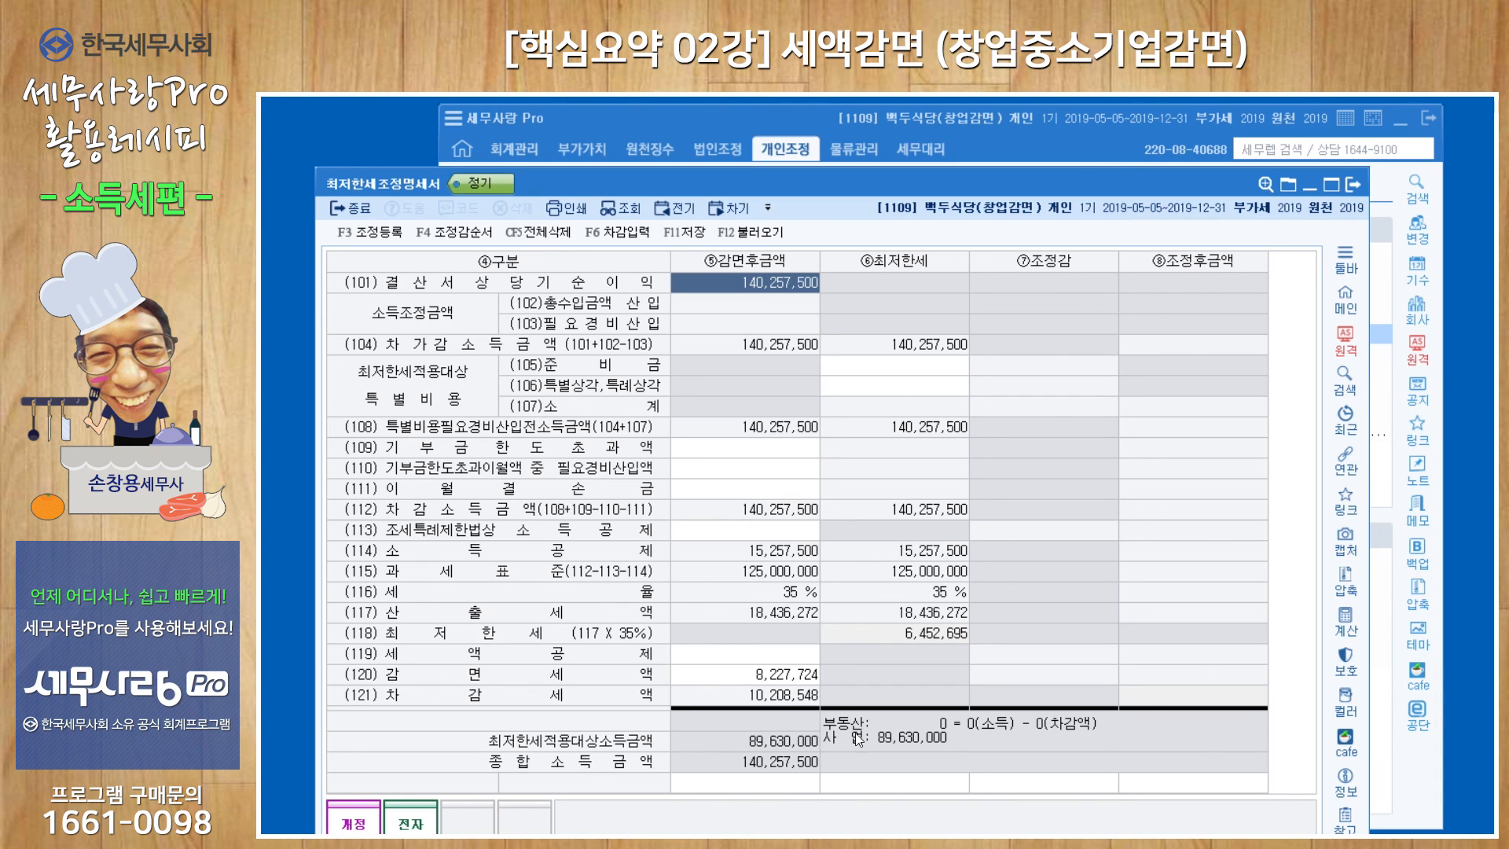
pyautogui.click(1352, 184)
pyautogui.click(820, 566)
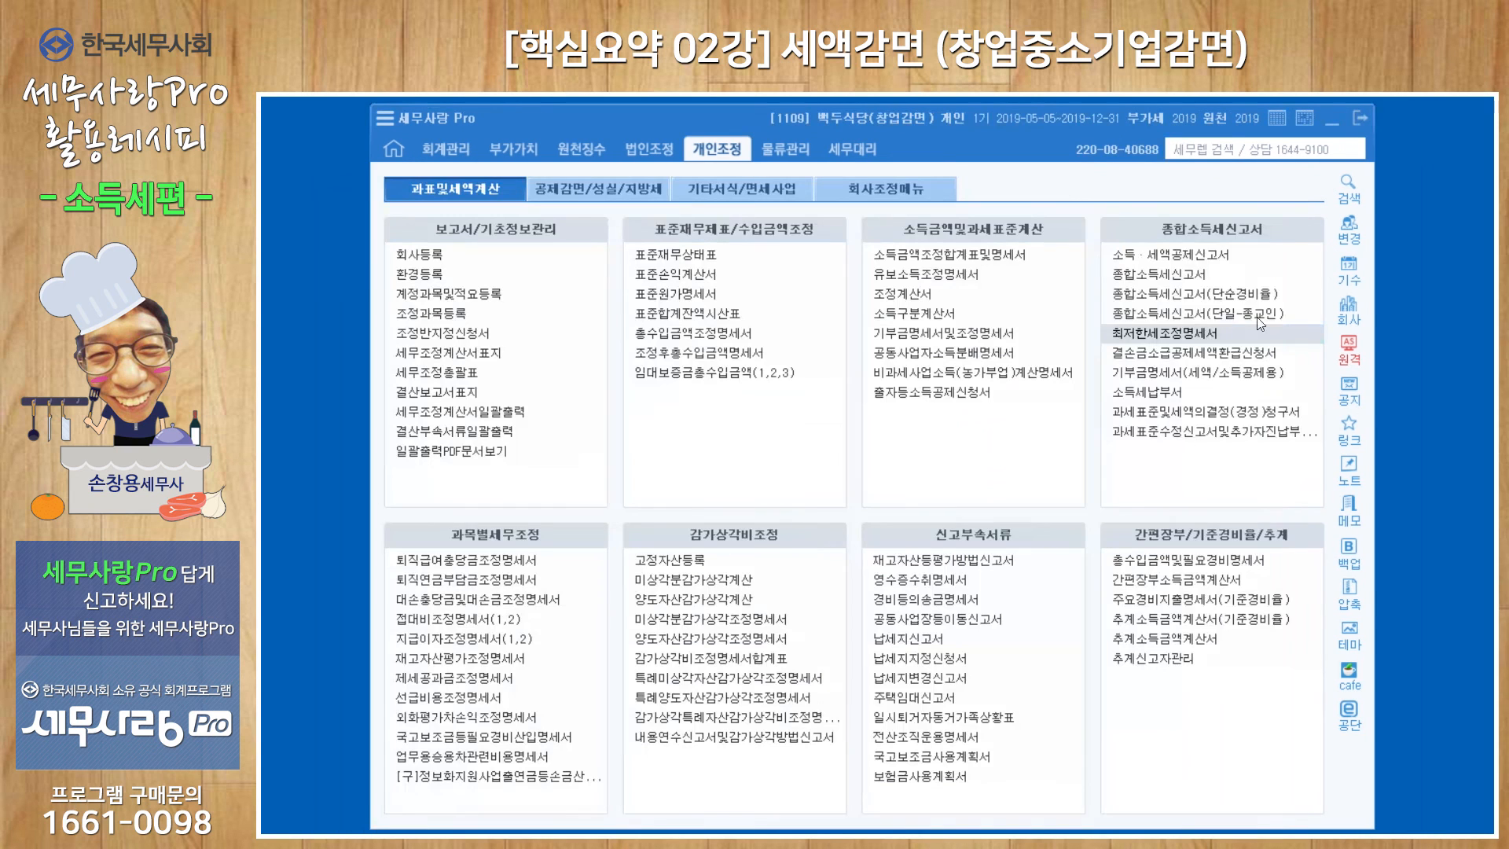